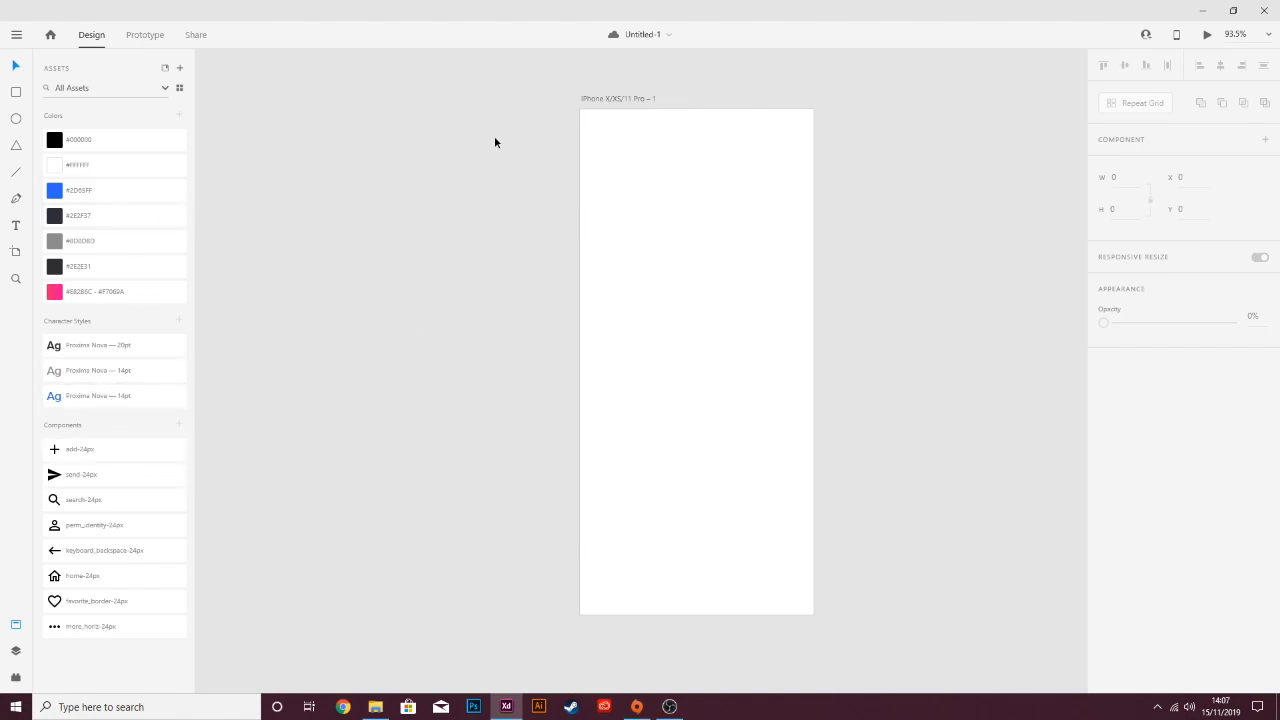
Turn on the layout grid for the iPhone X artboard.
click(608, 103)
click(1103, 496)
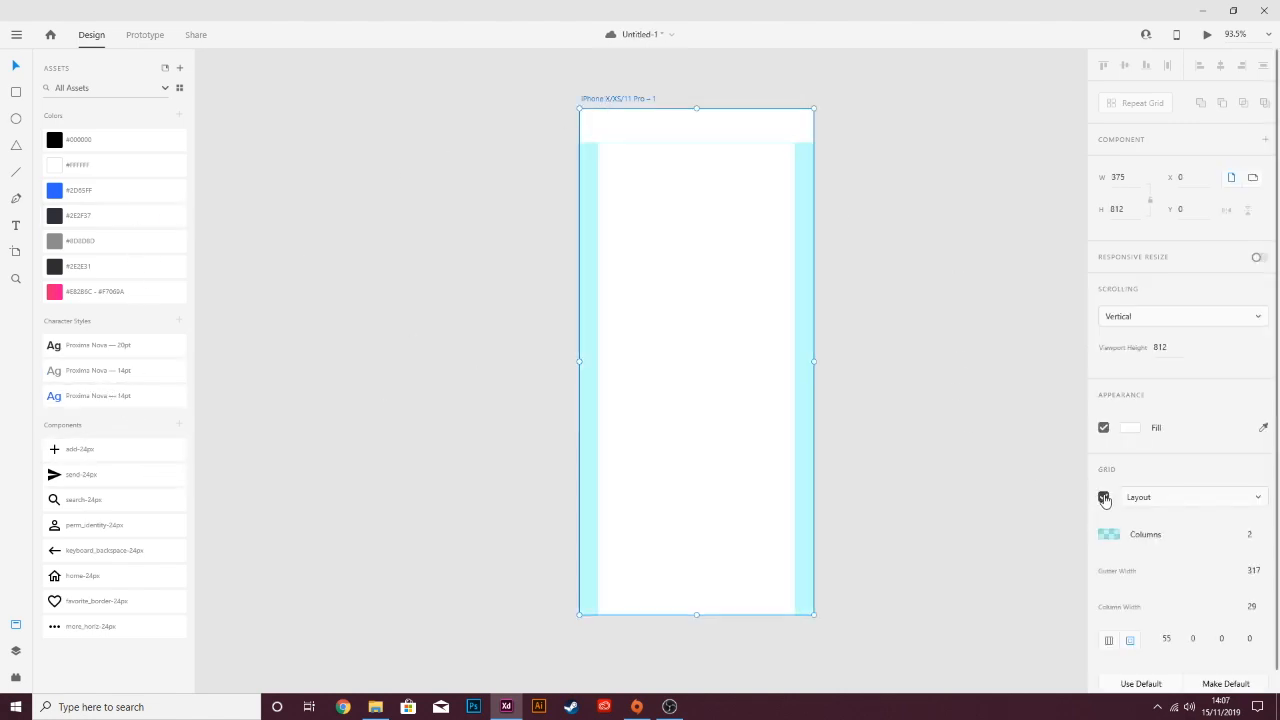
scroll(1160, 528, down, 1)
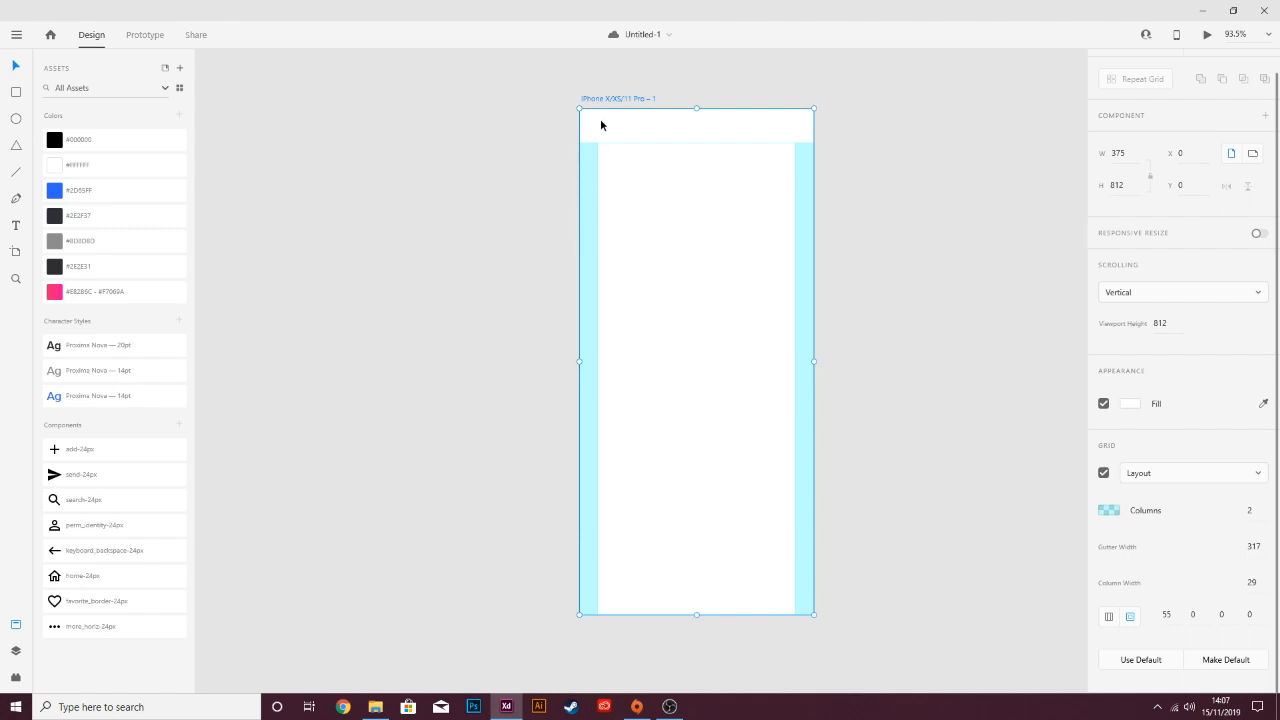
Set the artboard layout grid's column width to 15 to narrow the side margins.
click(1254, 580)
key(Down)
key(Down)
key(Down)
key(Down)
key(Down)
key(Down)
key(Down)
key(Down)
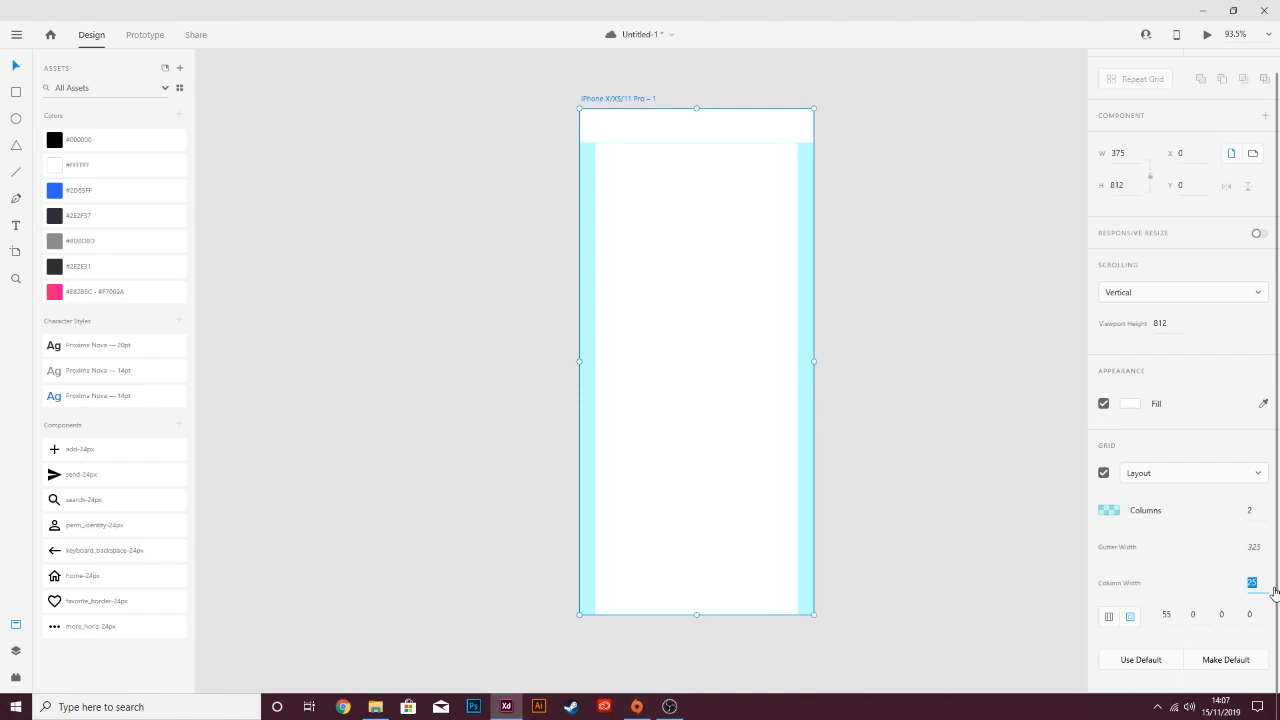
key(Down)
key(Down)
key(Down)
key(Down)
key(Down)
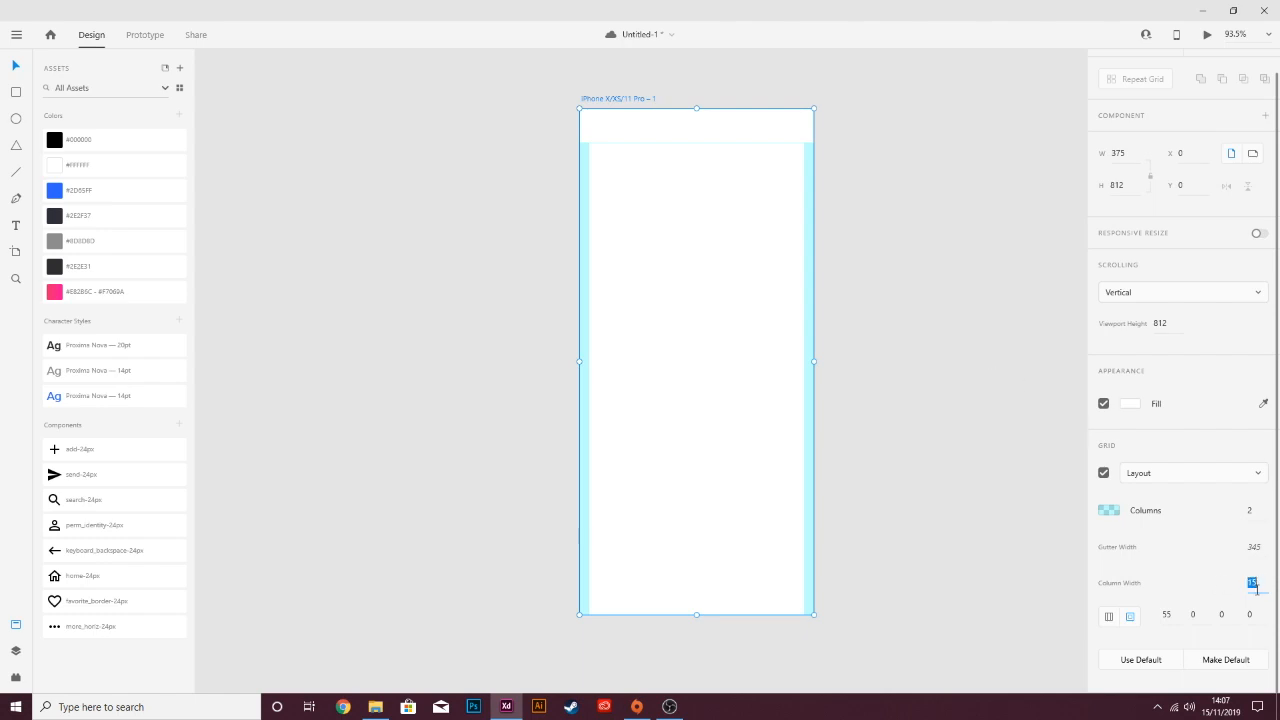
click(1131, 624)
click(882, 155)
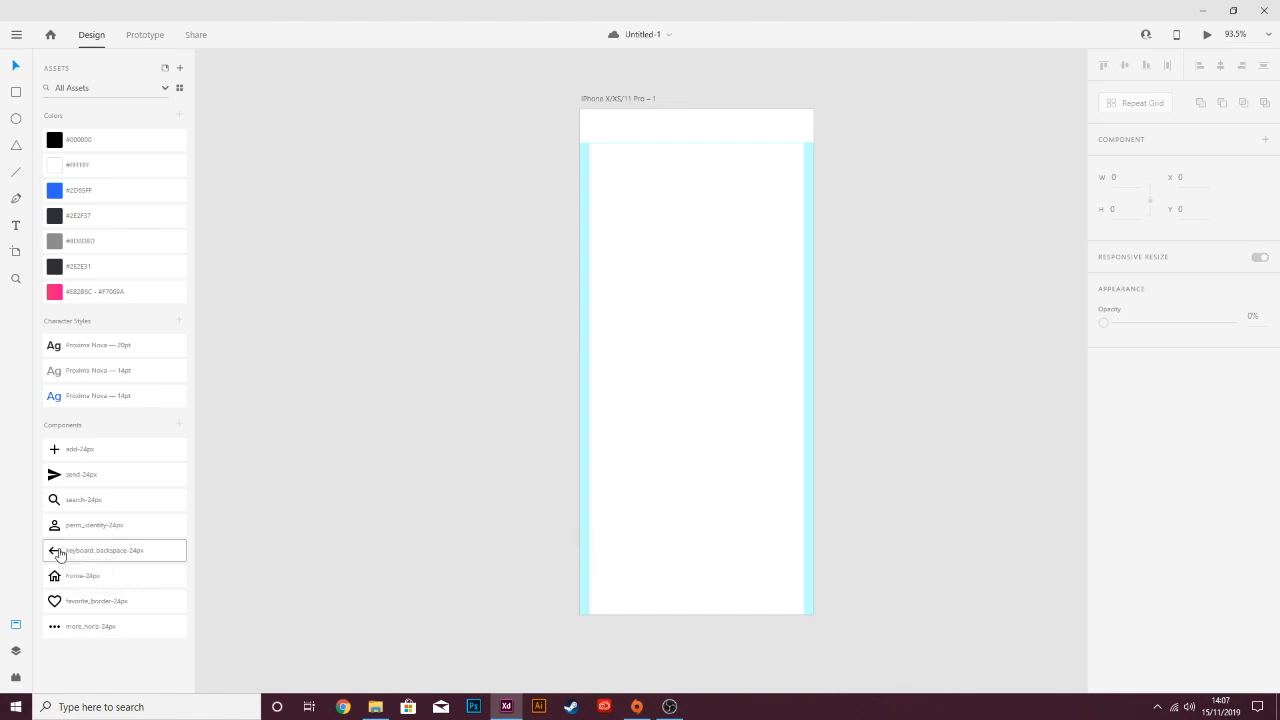
Place the keyboard_backspace arrow icon in the artboard's upper-left corner at about X 27, Y 55.
drag(60, 556, 601, 160)
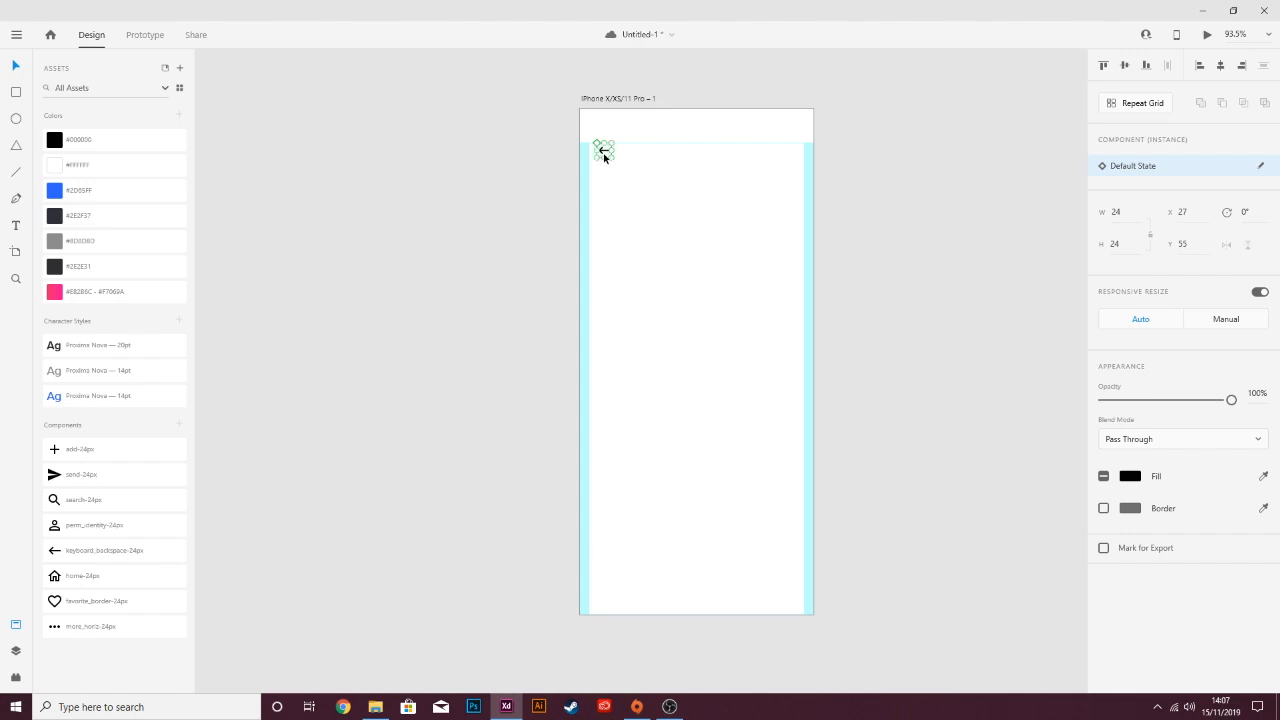
click(483, 303)
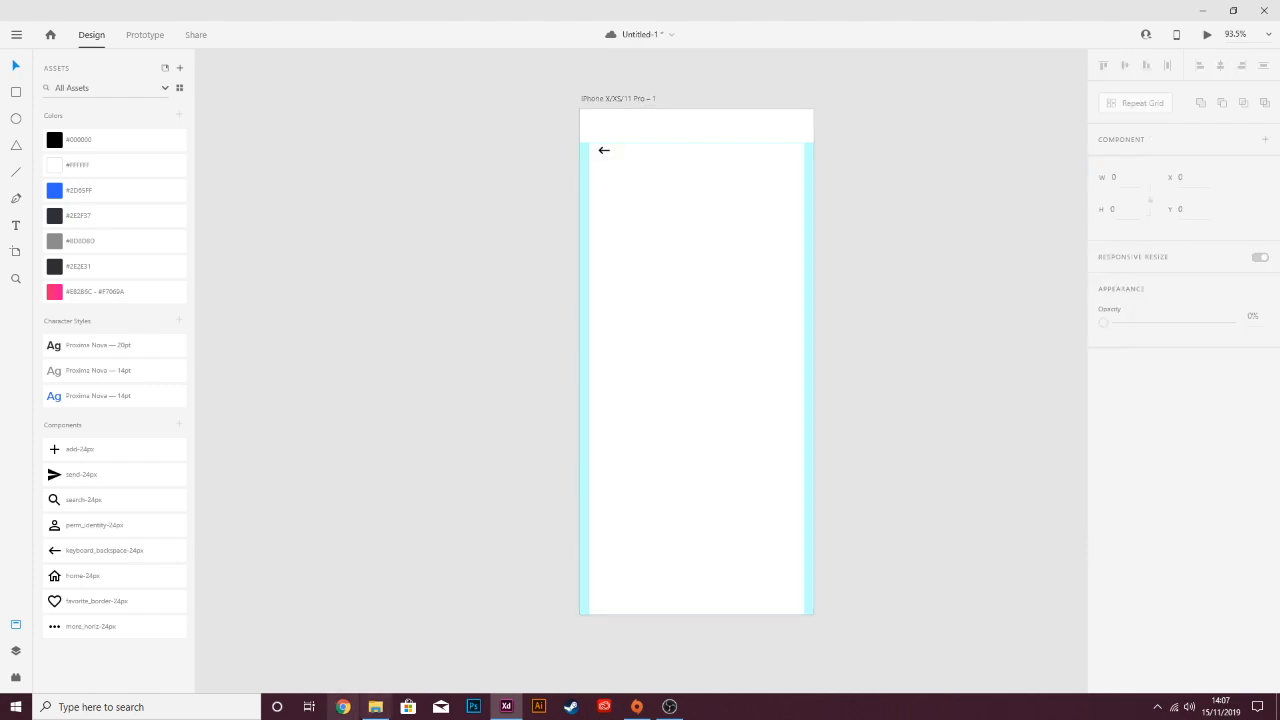
Switch to Chrome, search for google icons, look through the Material Design icon library, and close the browser.
click(340, 710)
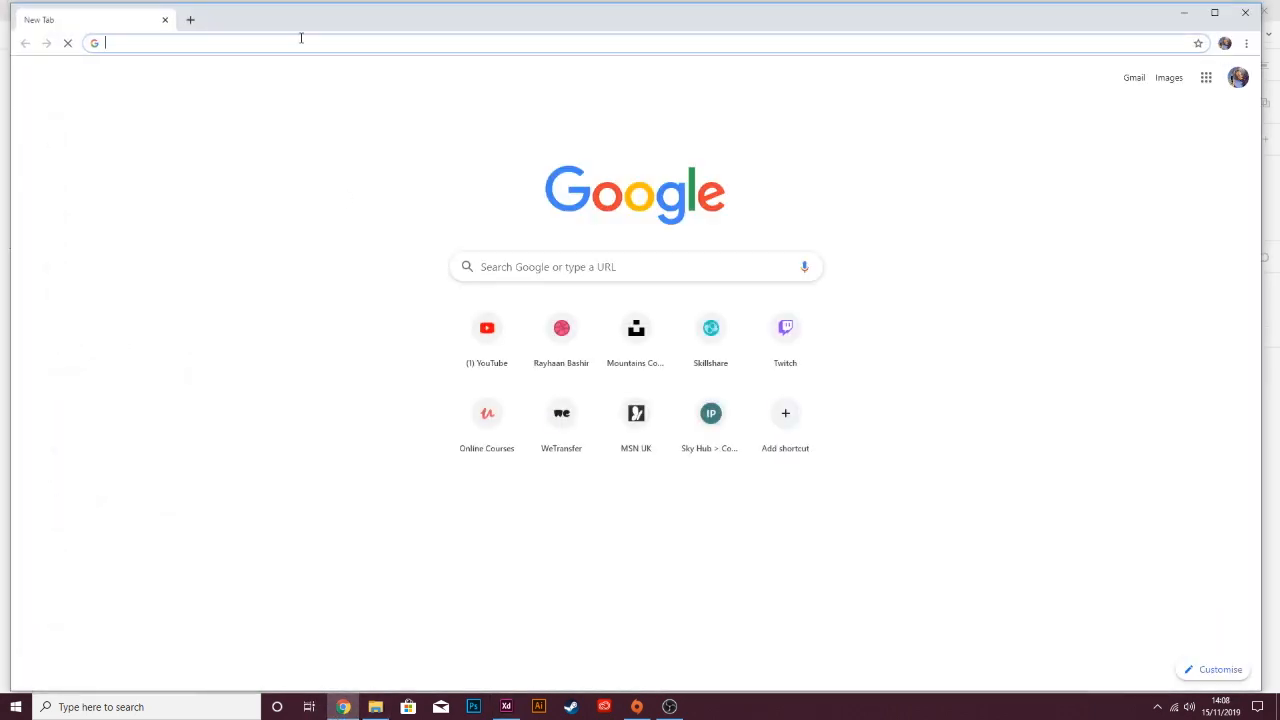
text(google ico)
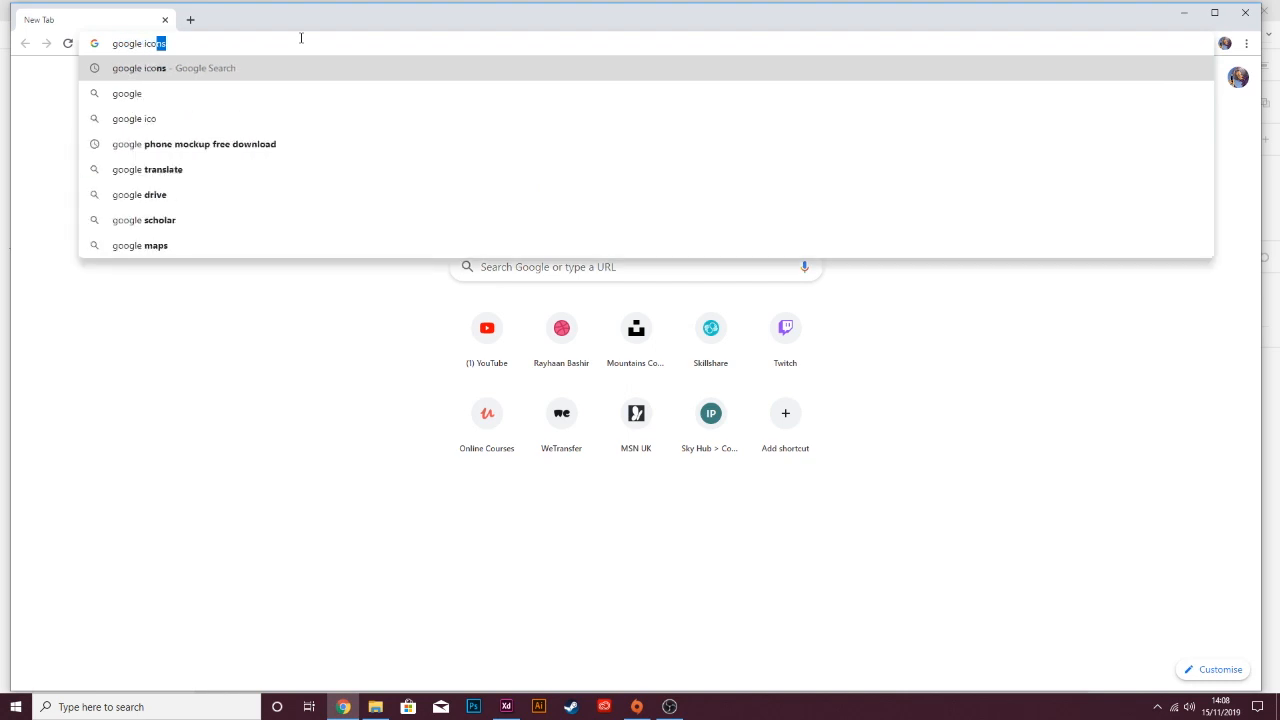
key(Return)
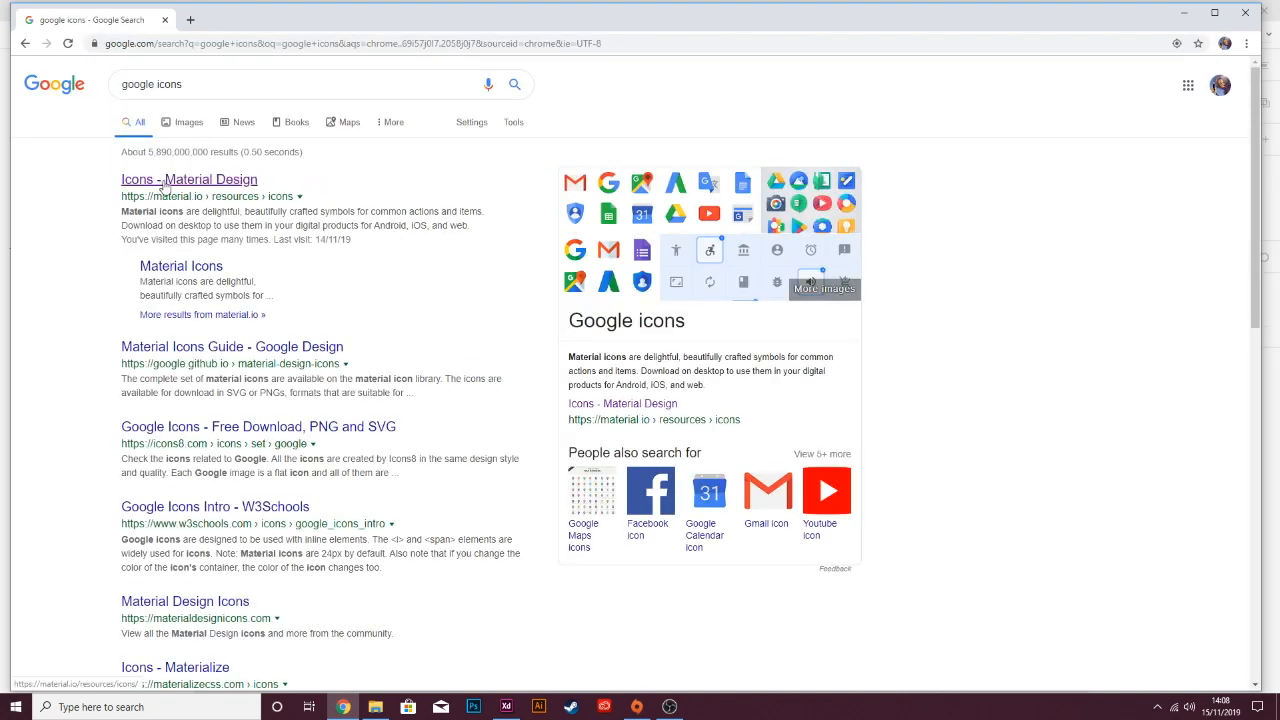
click(202, 184)
scroll(500, 340, down, 1)
scroll(680, 340, down, 3)
scroll(808, 334, down, 9)
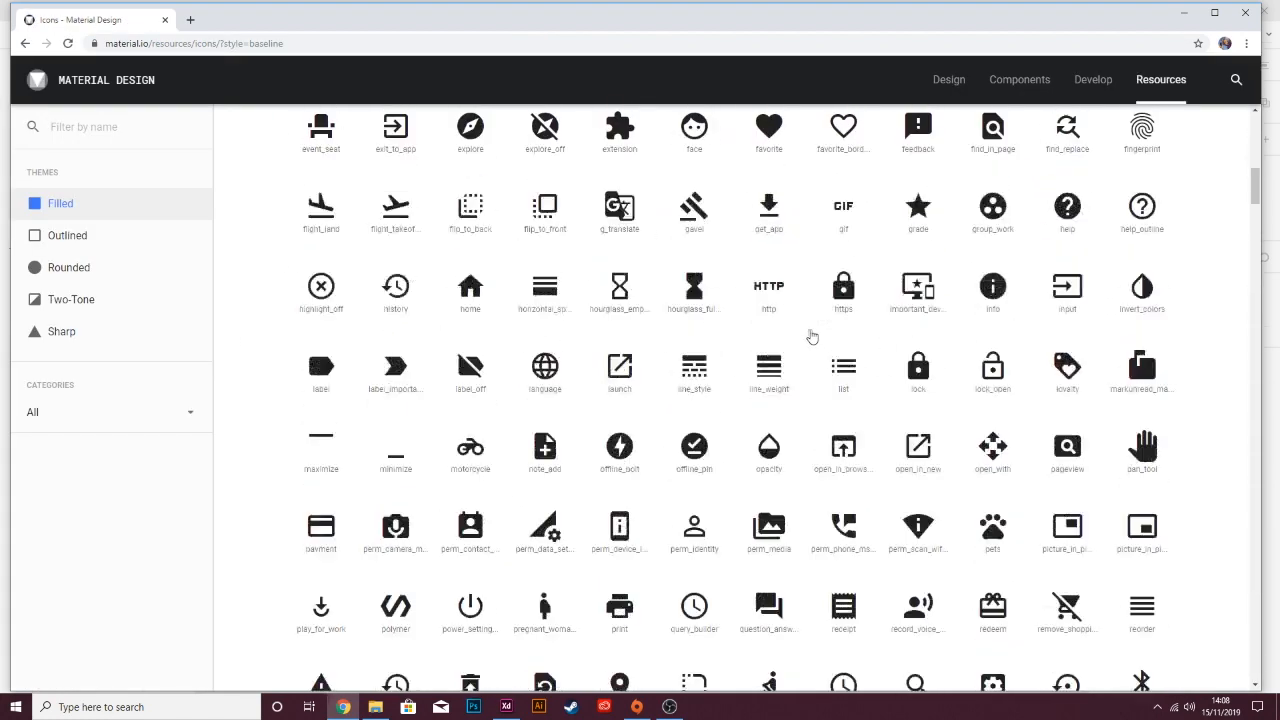
click(540, 300)
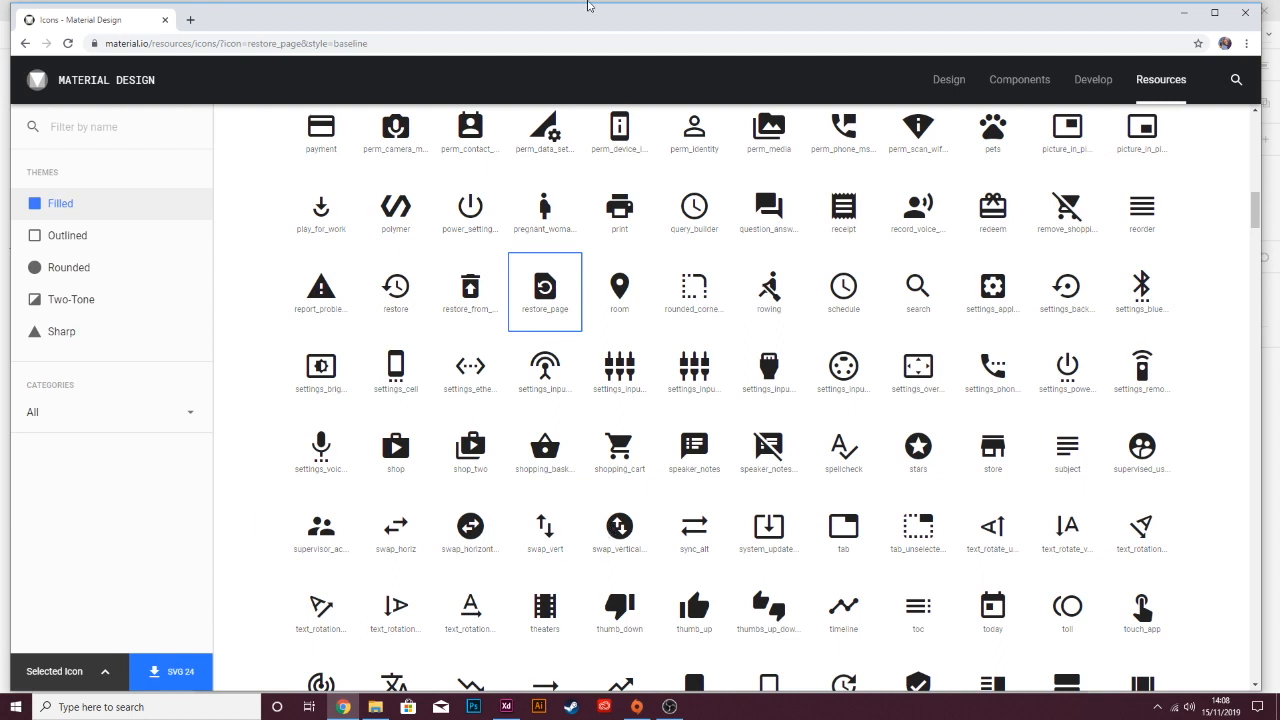
click(1244, 15)
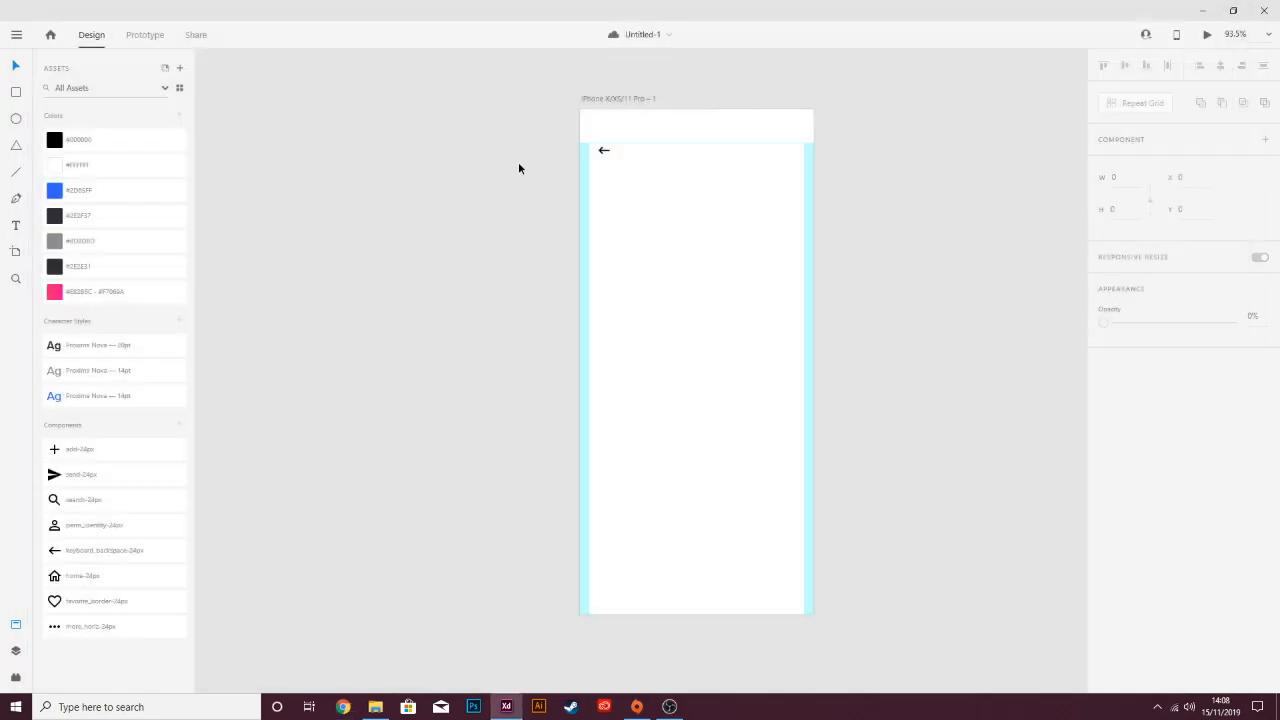
Reposition the back arrow icon at X 25, Y 55, 10 px inside the left grid column.
drag(605, 153, 601, 150)
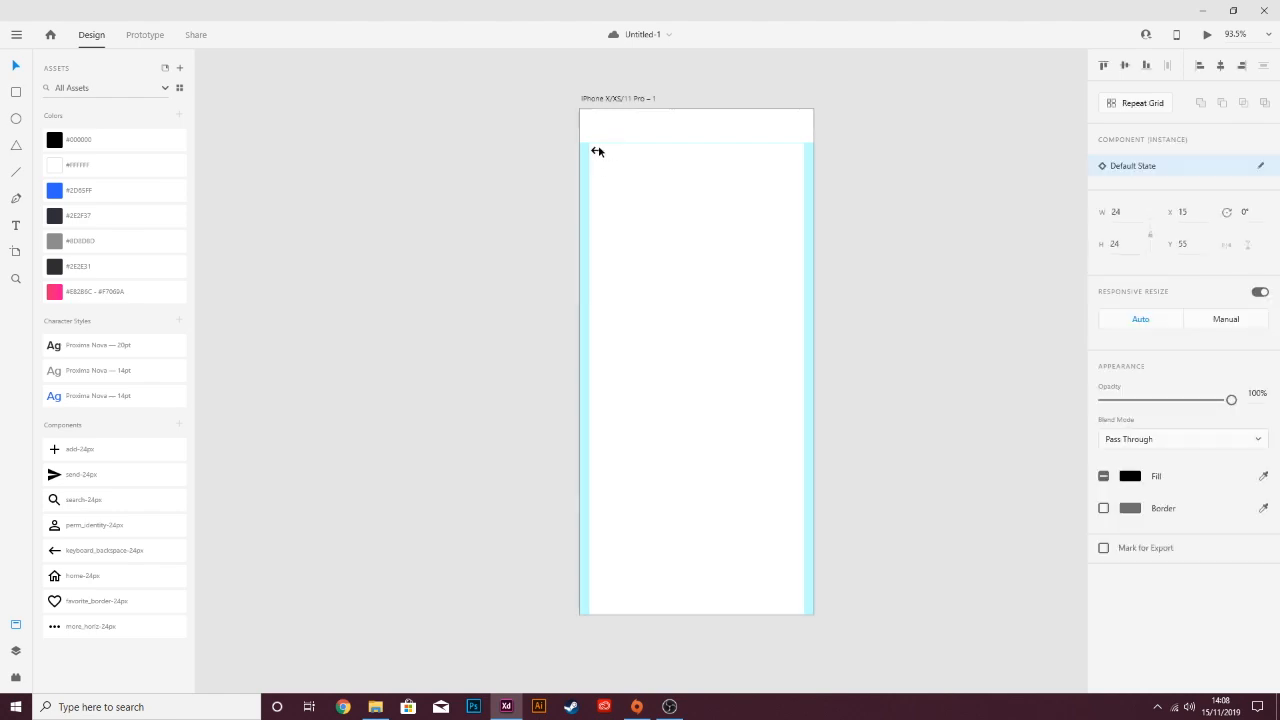
drag(602, 150, 603, 153)
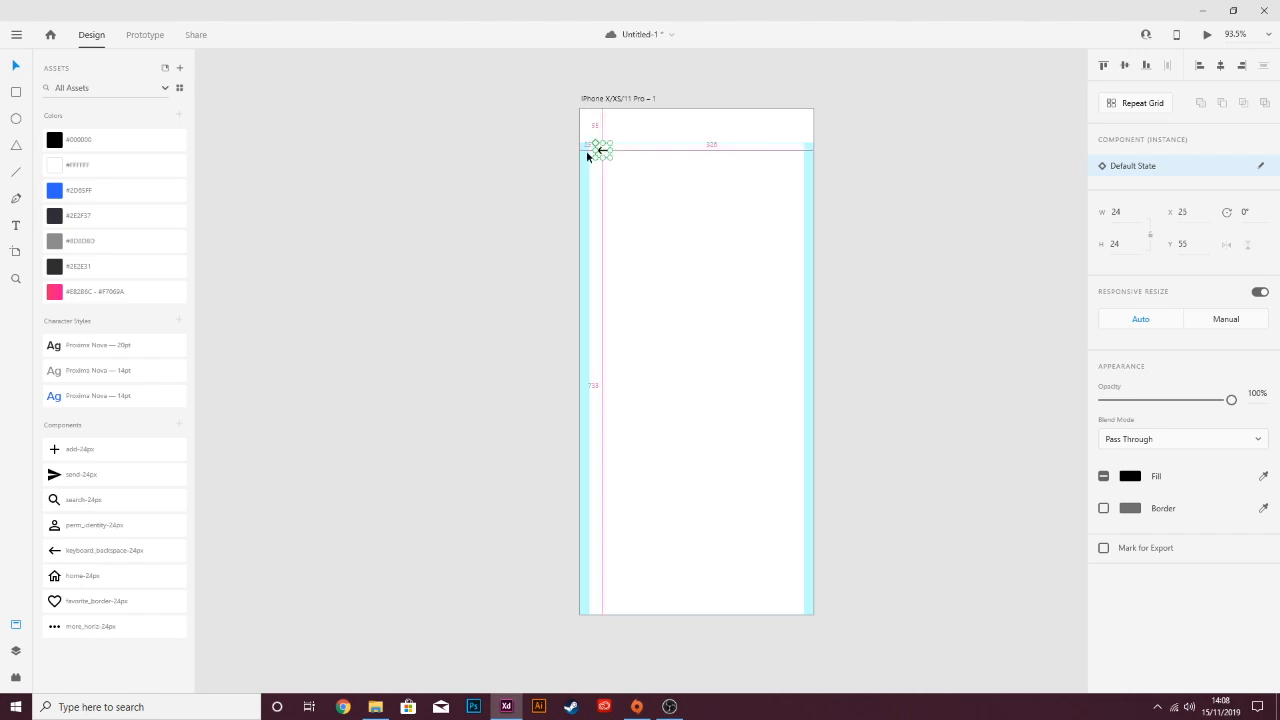
click(850, 145)
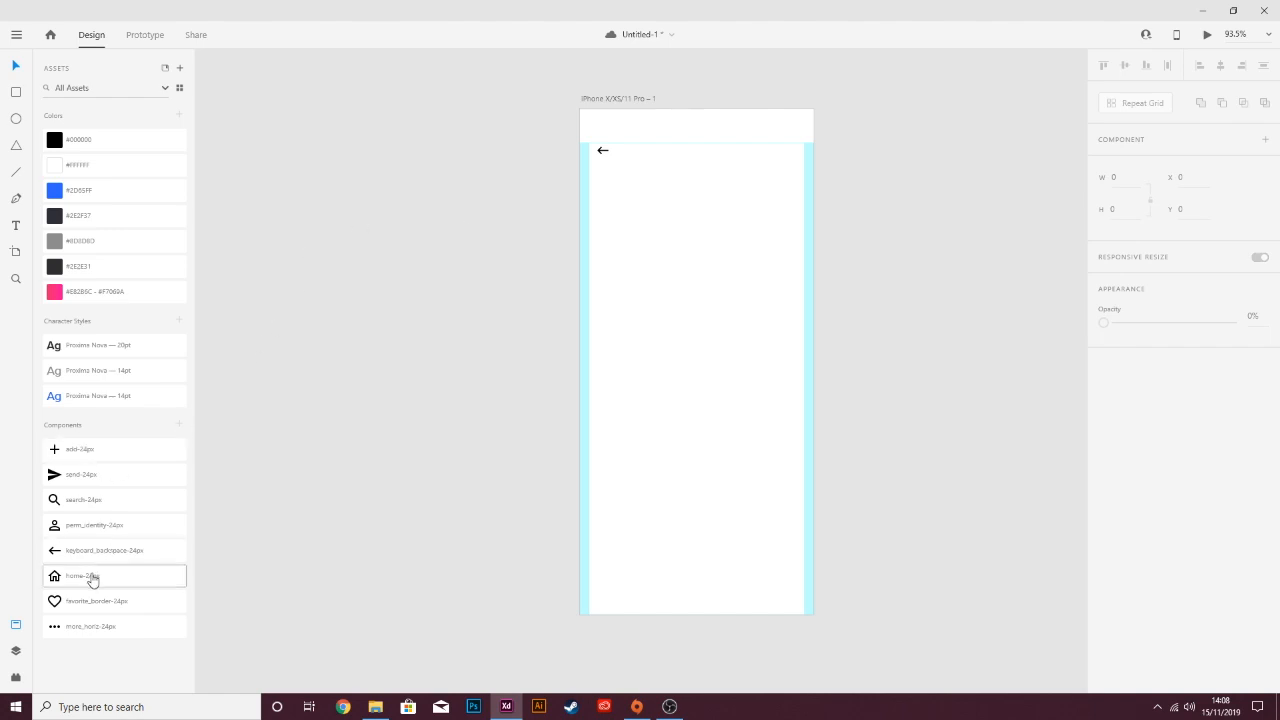
Place the more_horiz icon level with the back arrow, mirroring its spacing just inside the right grid column.
drag(102, 634, 787, 150)
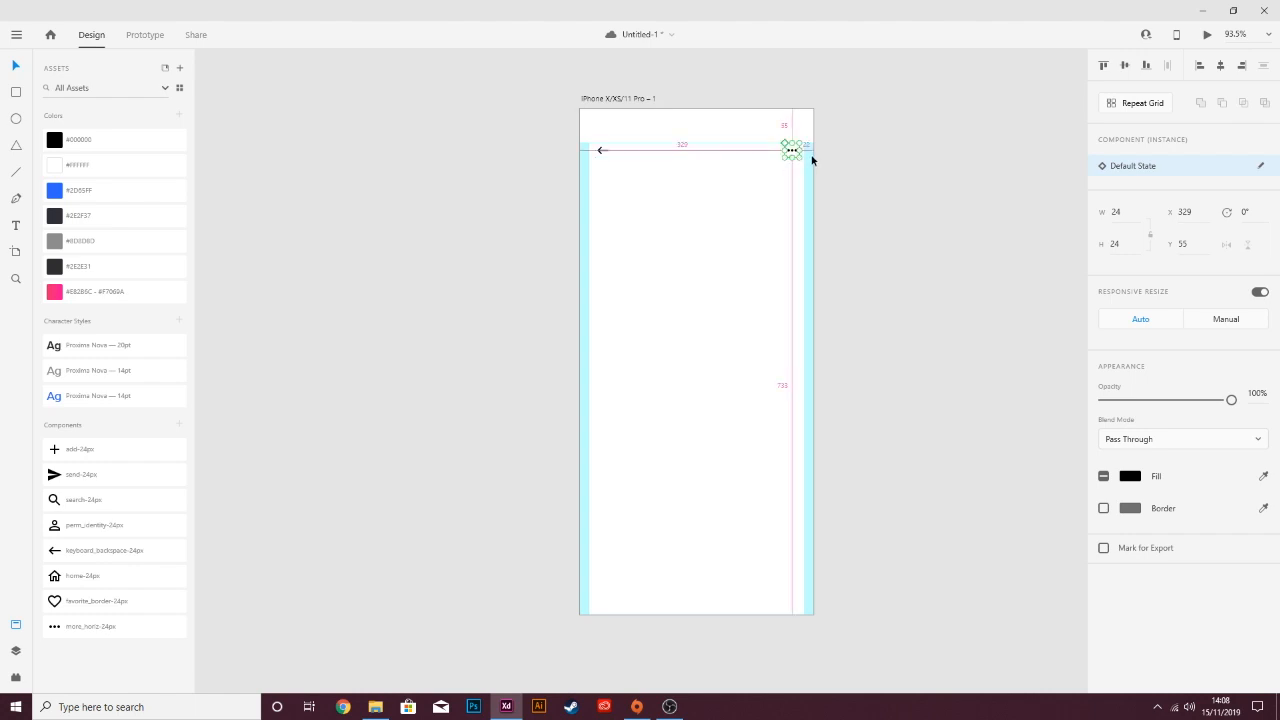
key(Left)
key(alt)
click(729, 191)
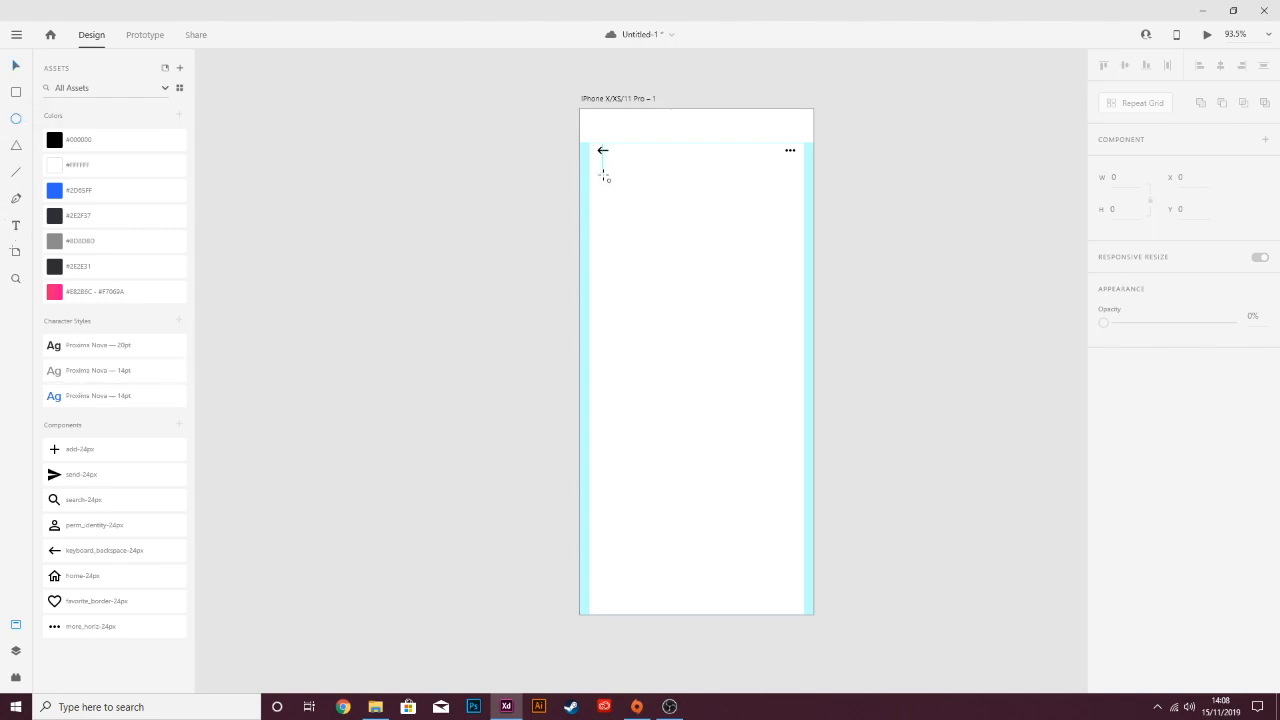
Draw a circle below the back arrow and set its width and height to 85.
drag(601, 173, 649, 234)
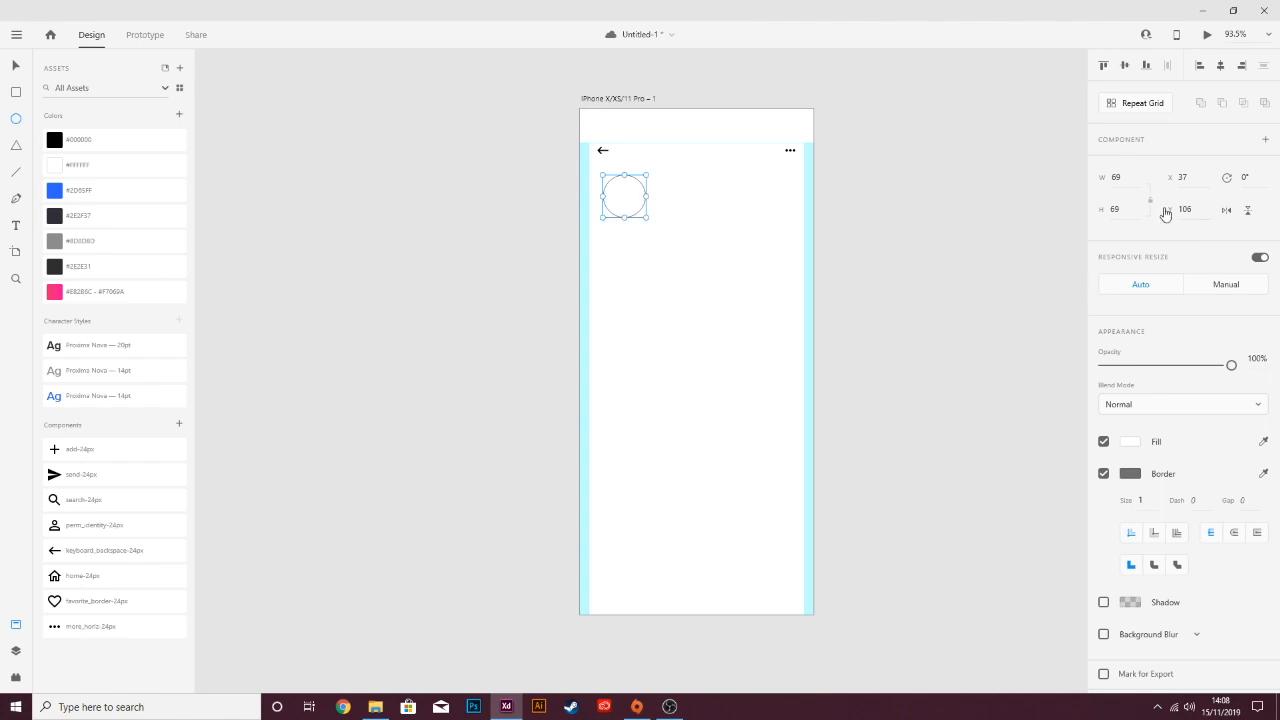
click(1122, 177)
key(Return)
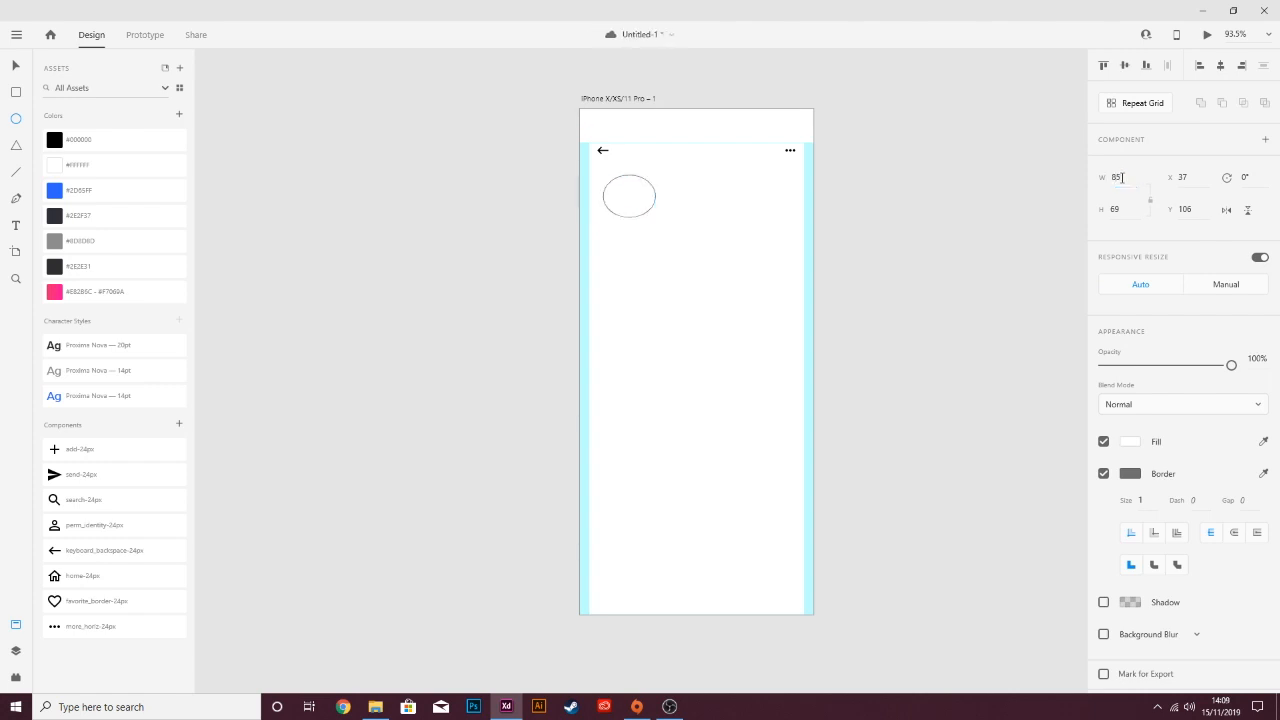
click(1125, 207)
text(85)
key(Return)
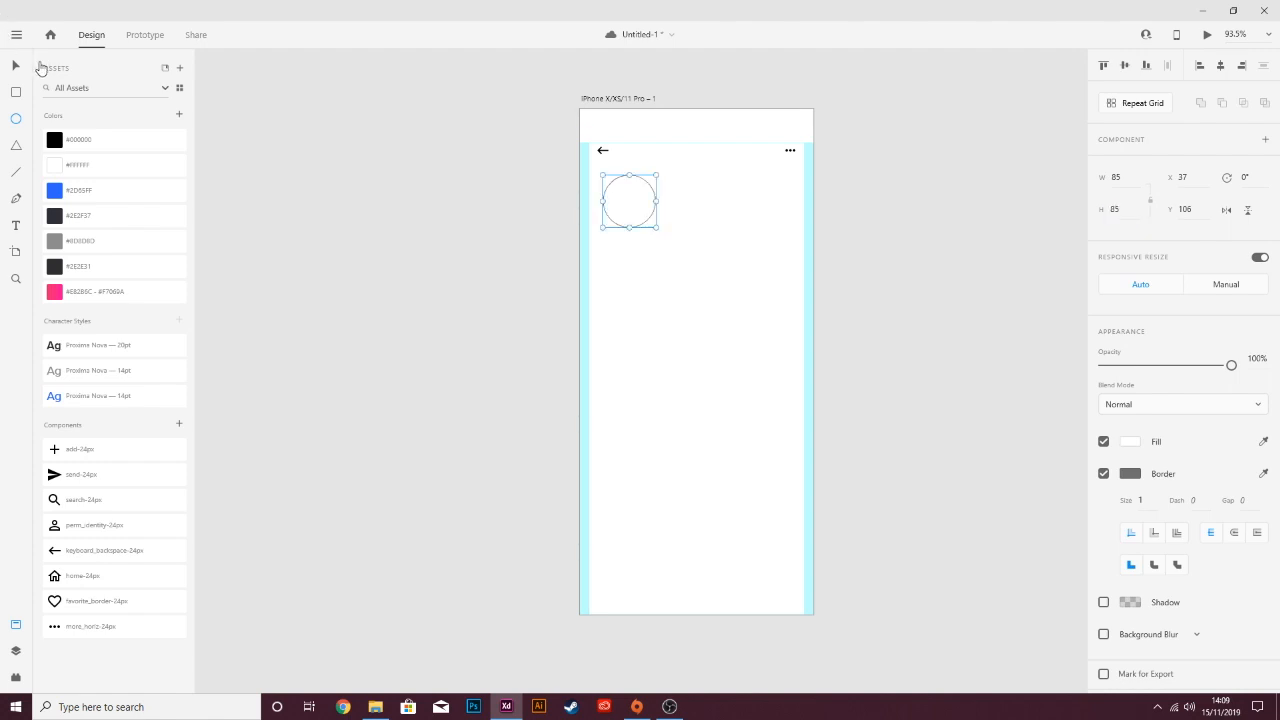
Remove the circle's border and give it a shadow with 10% opacity and a blur of 4.
click(1103, 474)
click(1103, 505)
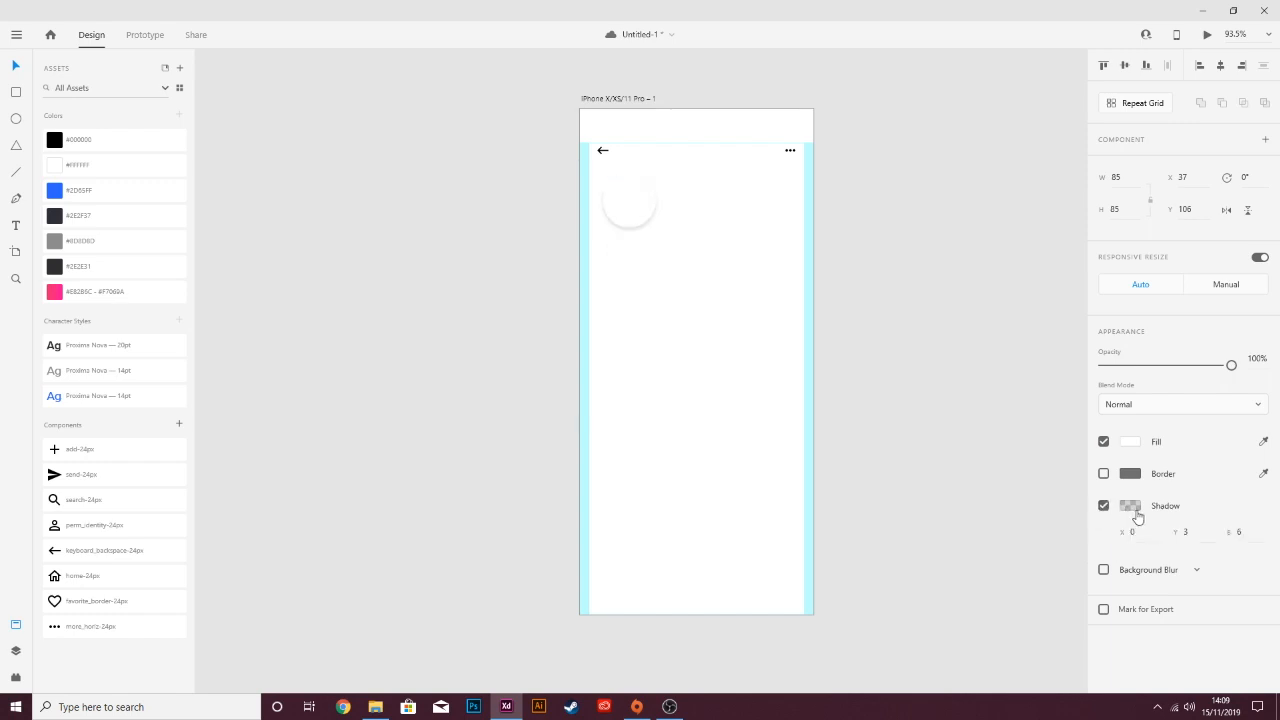
click(1130, 506)
mouse_move(1086, 514)
mouse_down()
mouse_move(1085, 530)
mouse_move(1078, 515)
mouse_up()
click(1254, 531)
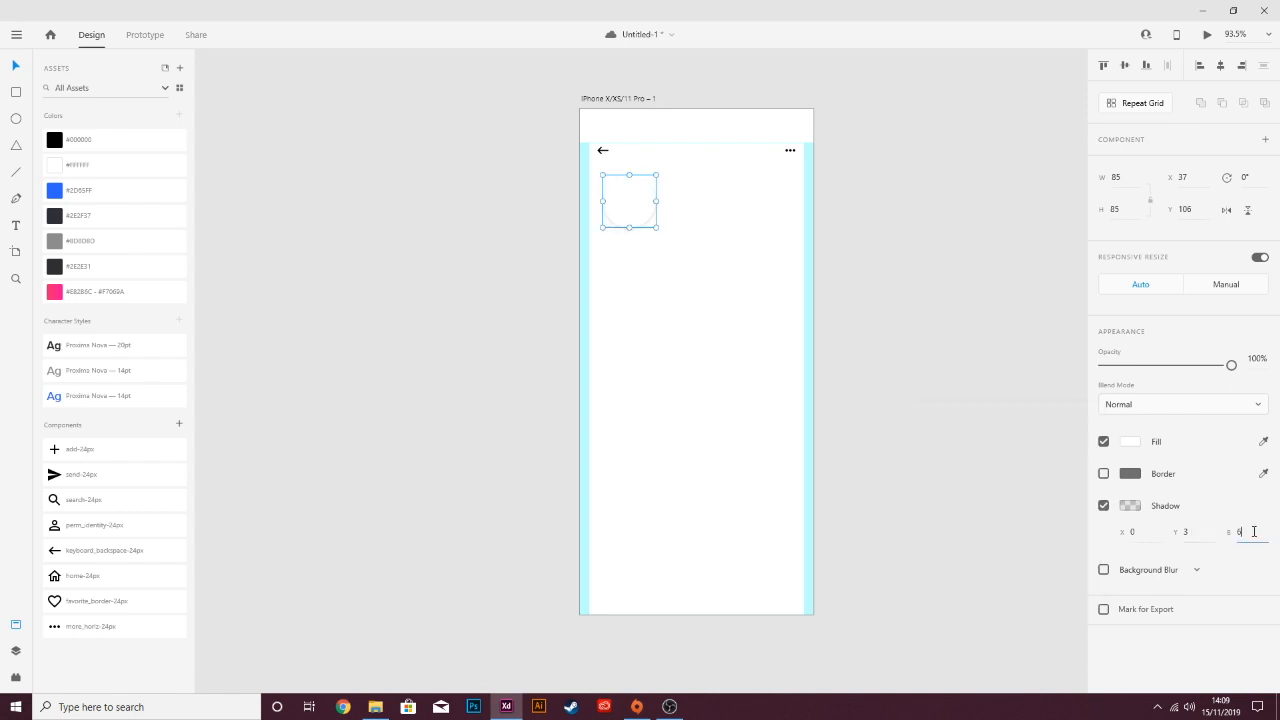
key(Up)
key(Up)
key(Up)
Change the circle's shadow colour to dark blue #252648 and deselect the circle.
click(1129, 506)
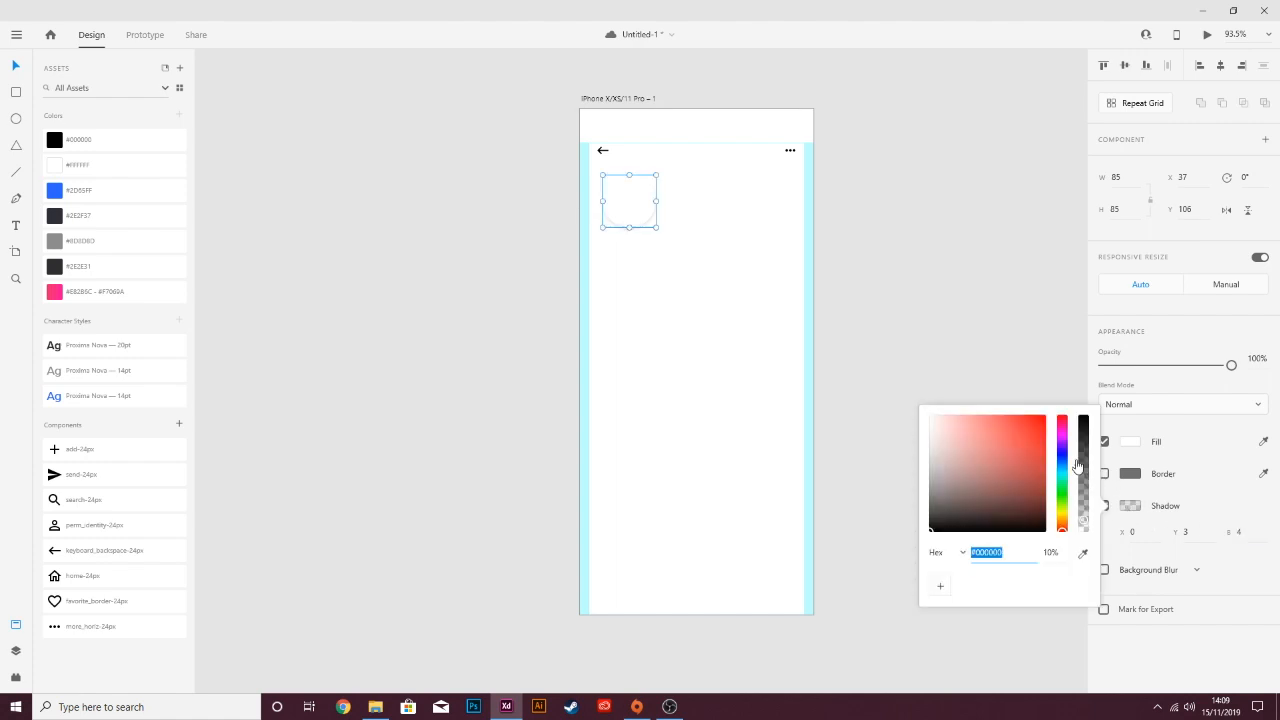
click(1062, 455)
drag(1029, 438, 1028, 454)
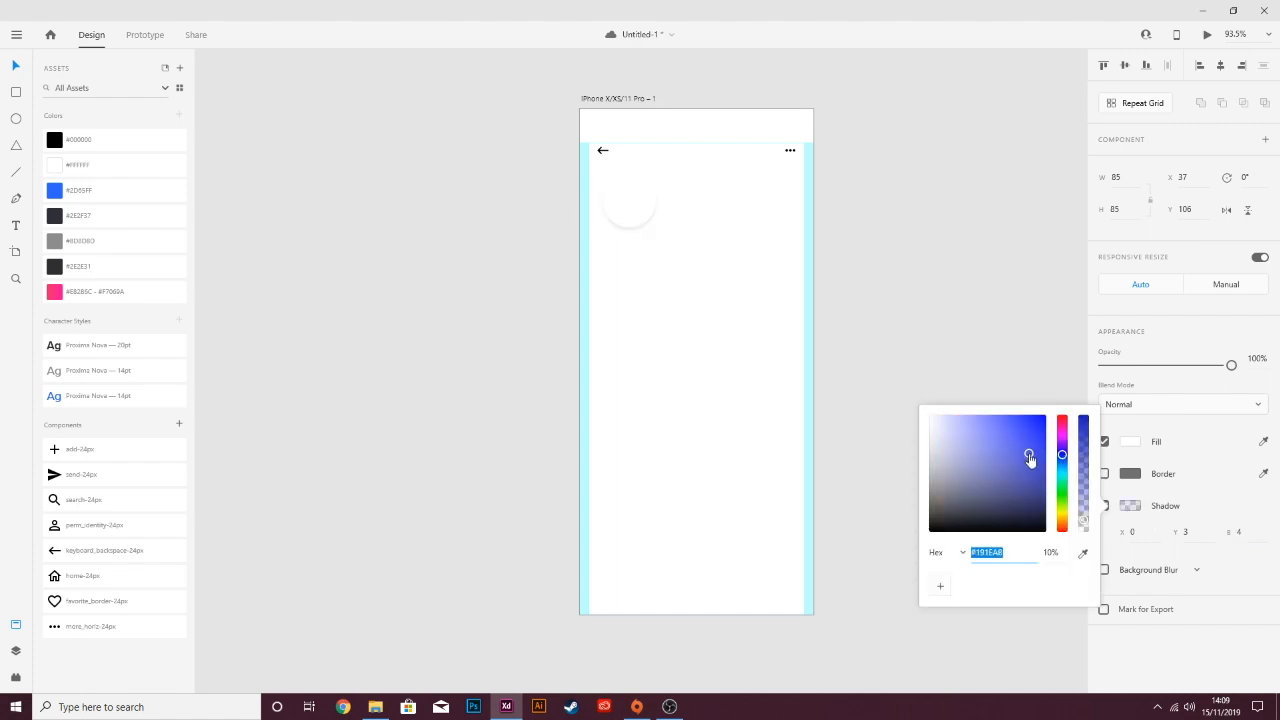
click(1187, 529)
click(1130, 507)
drag(1034, 489, 986, 498)
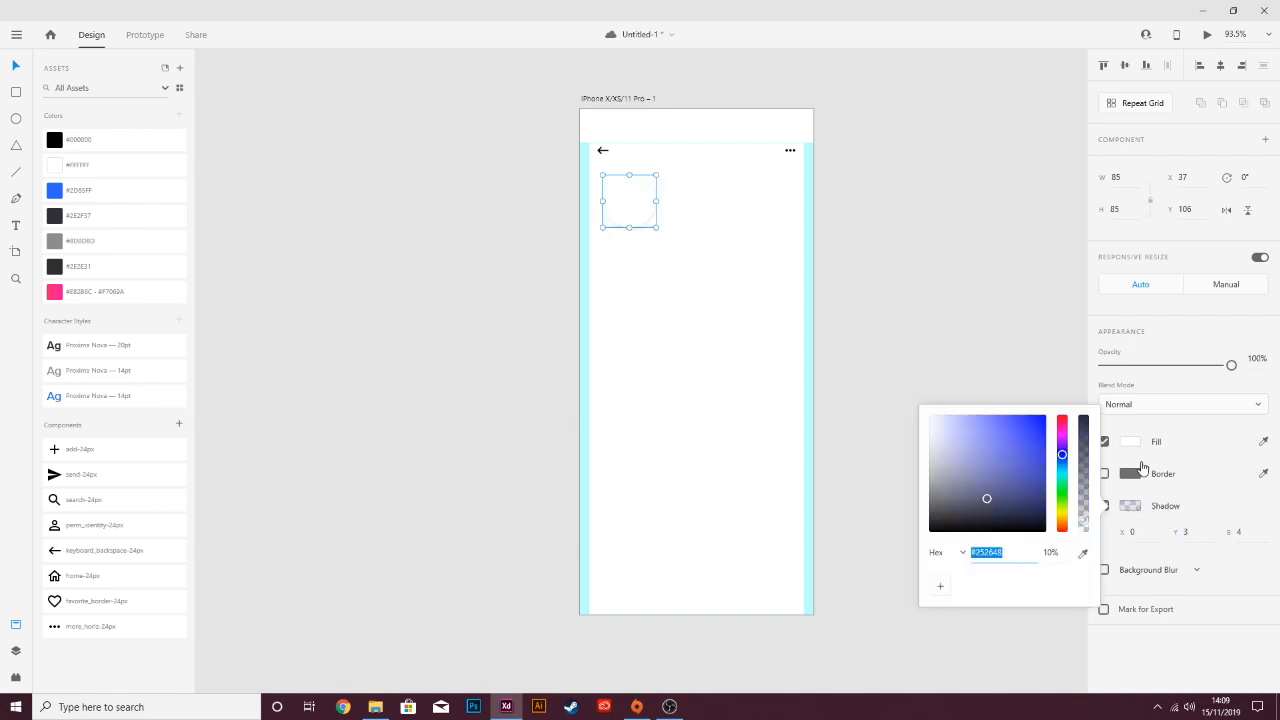
click(1237, 477)
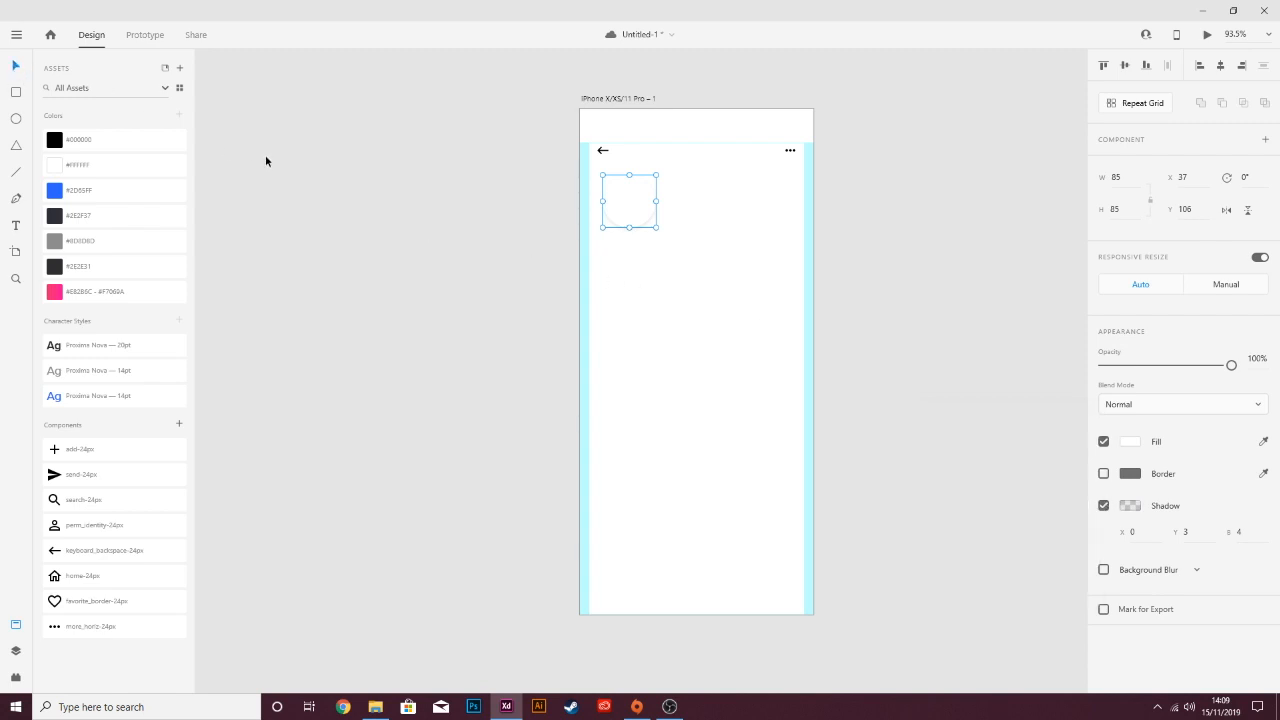
click(226, 152)
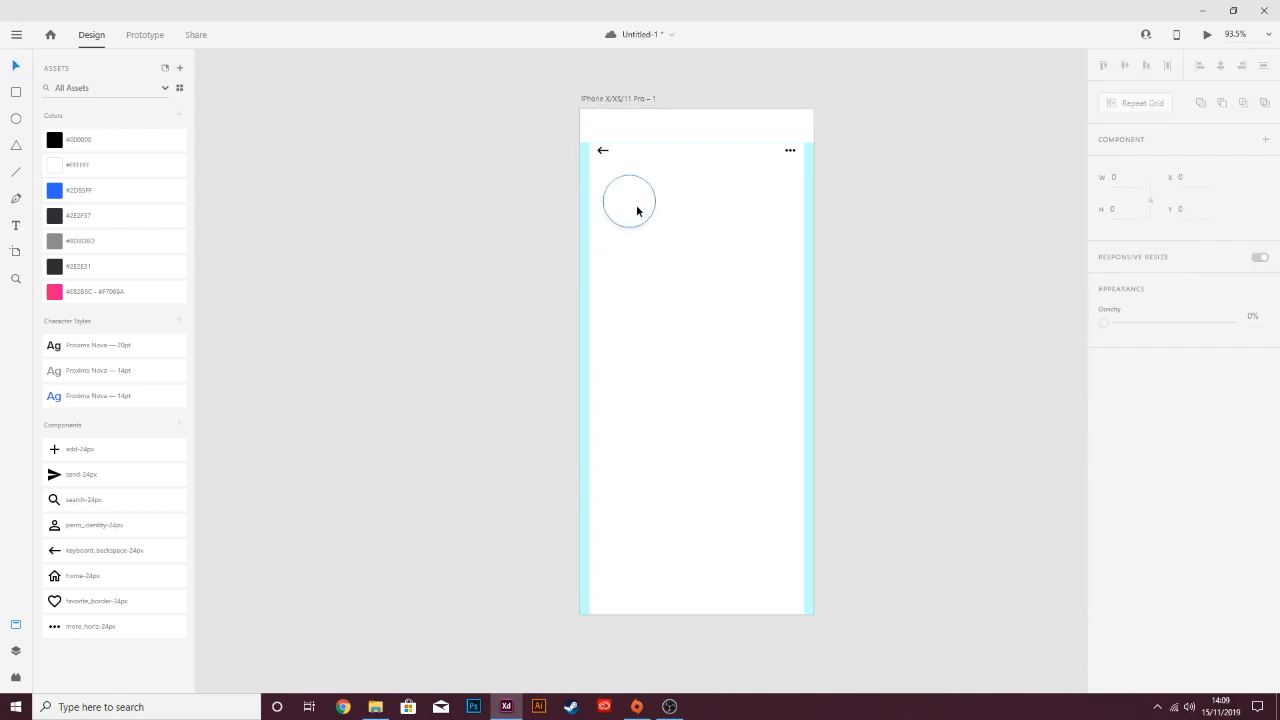
click(637, 210)
click(926, 206)
click(634, 199)
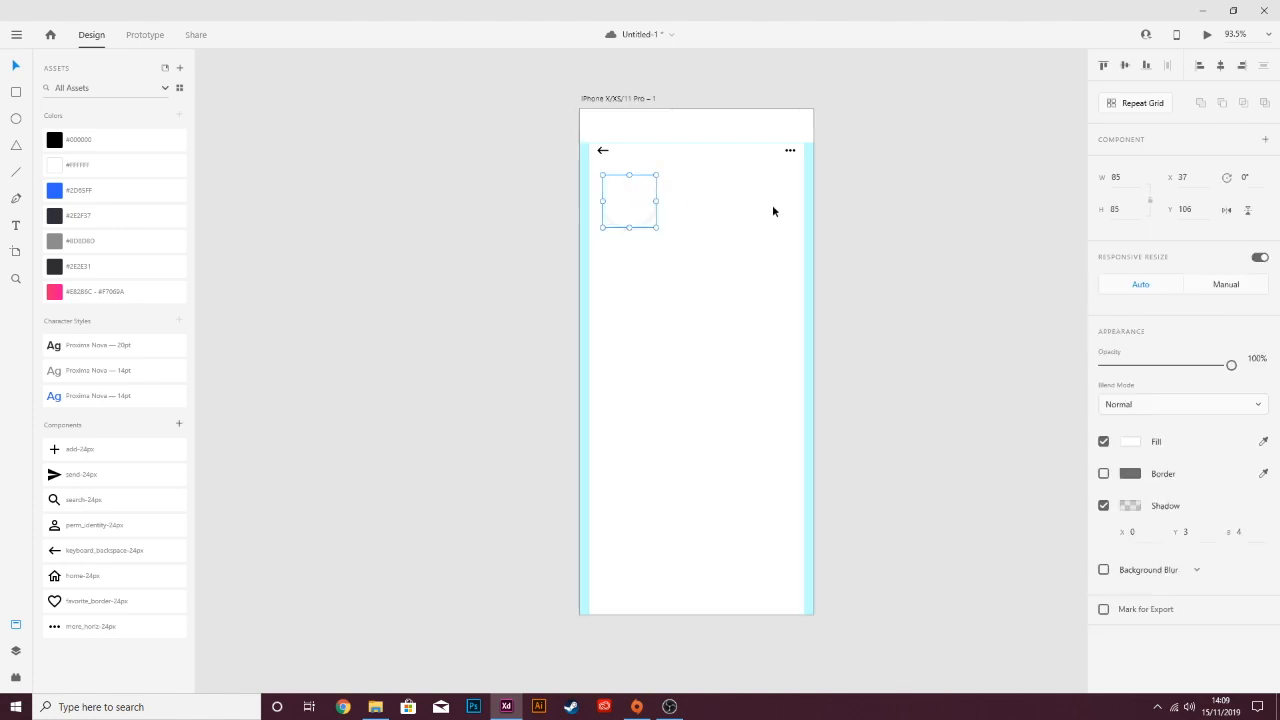
click(714, 224)
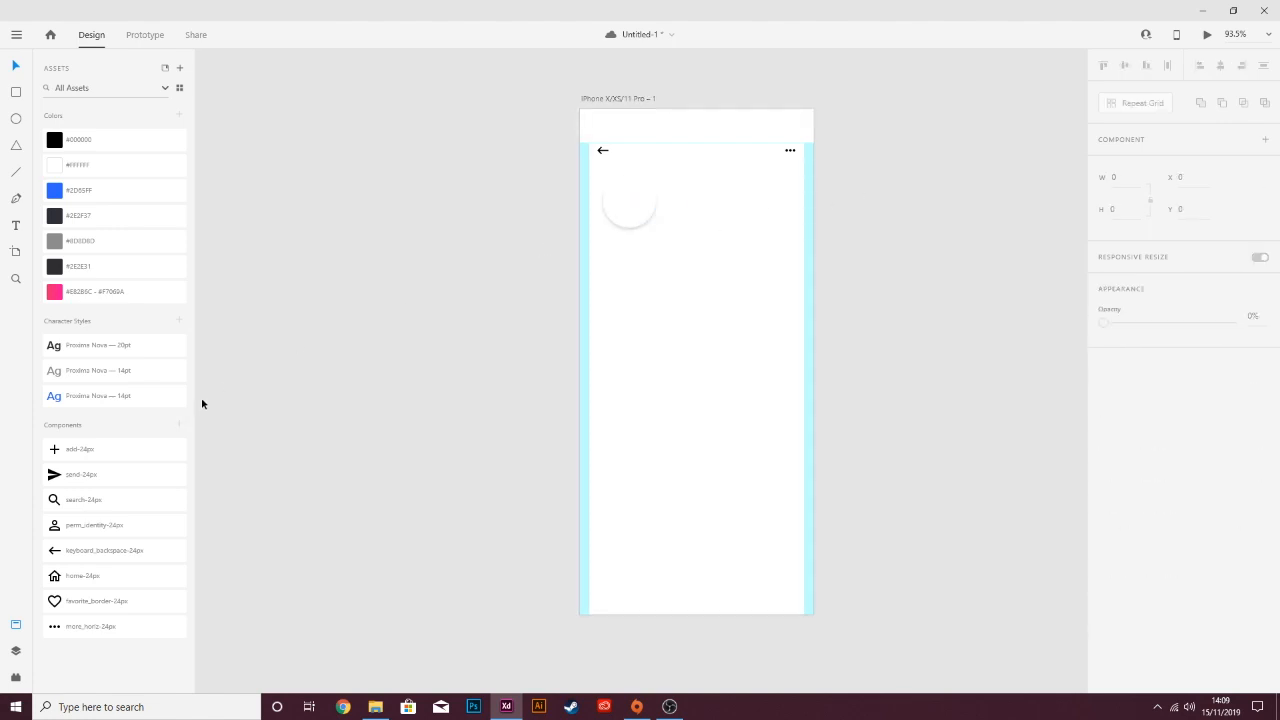
Switch to File Explorer and open the zipped Pictures folder in Downloads, displaying its files as large thumbnails.
click(375, 707)
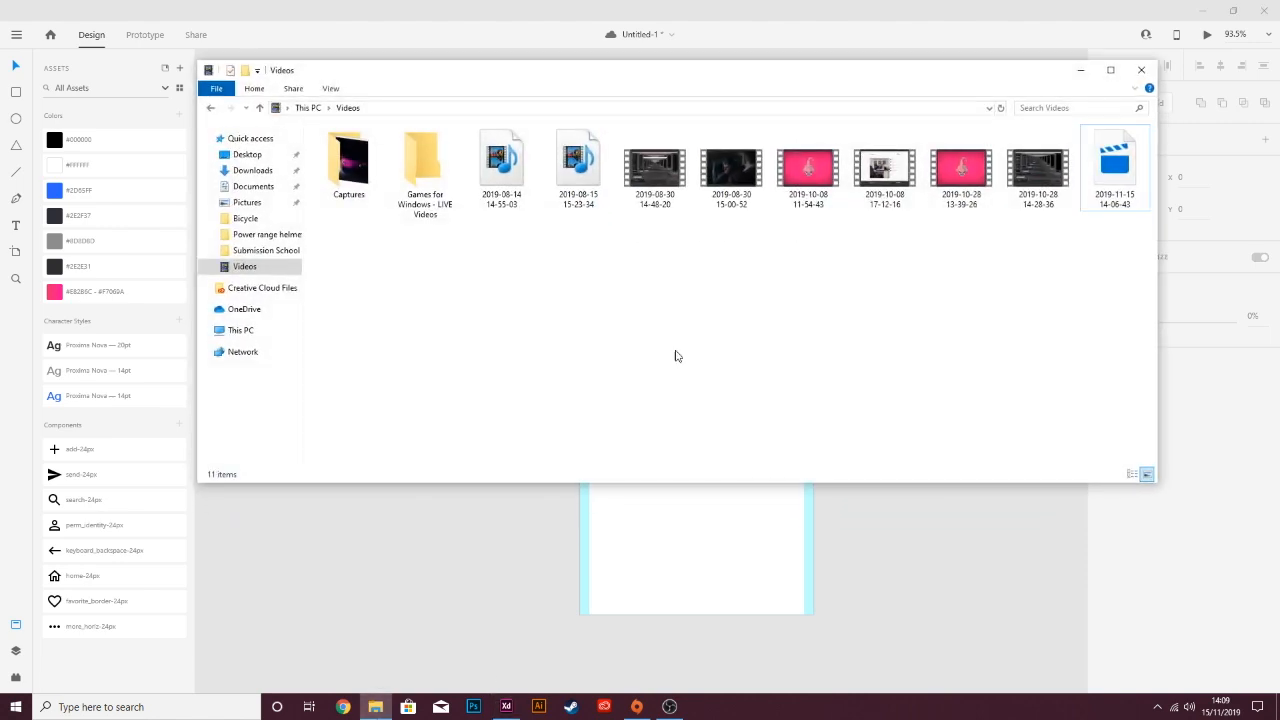
click(258, 188)
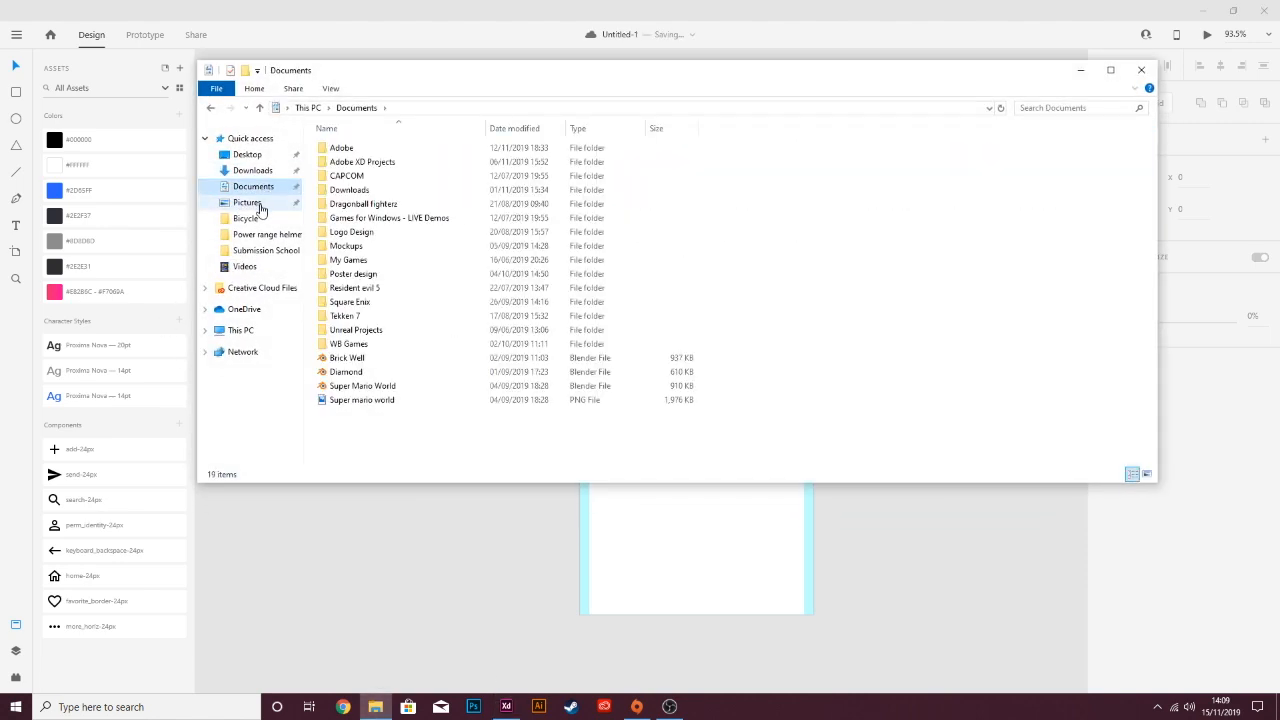
click(252, 170)
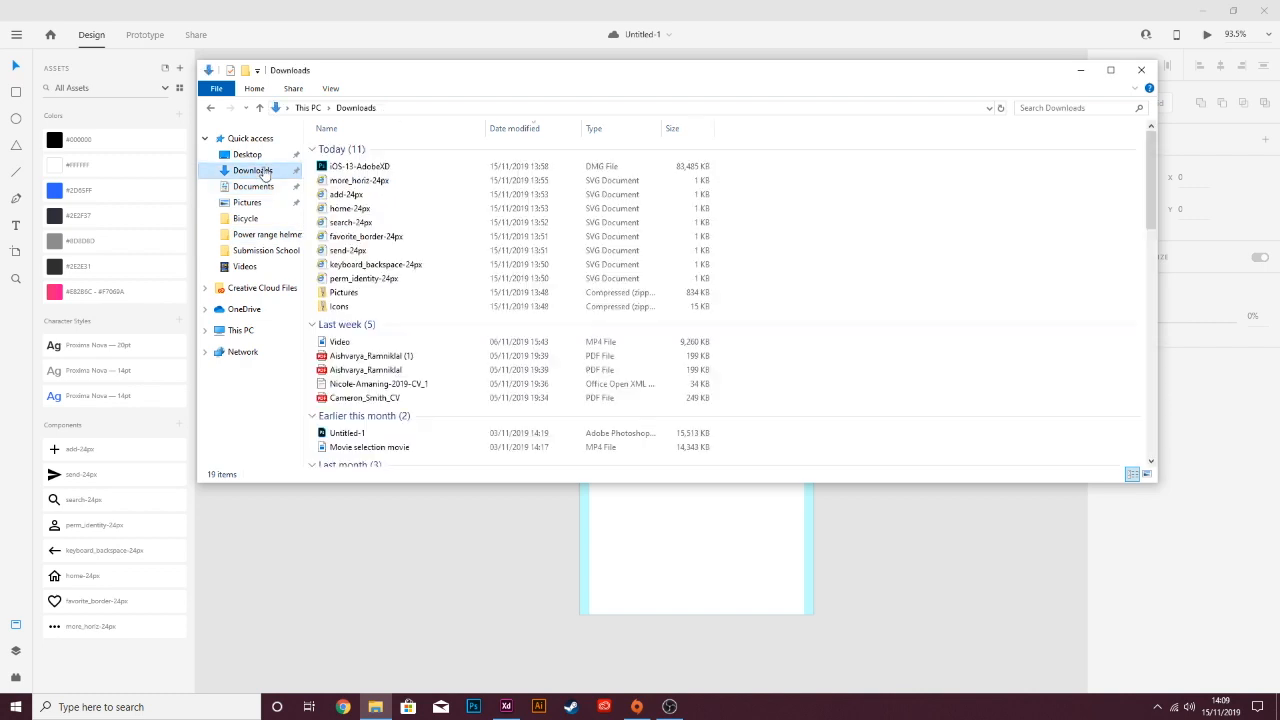
double_click(360, 293)
double_click(380, 168)
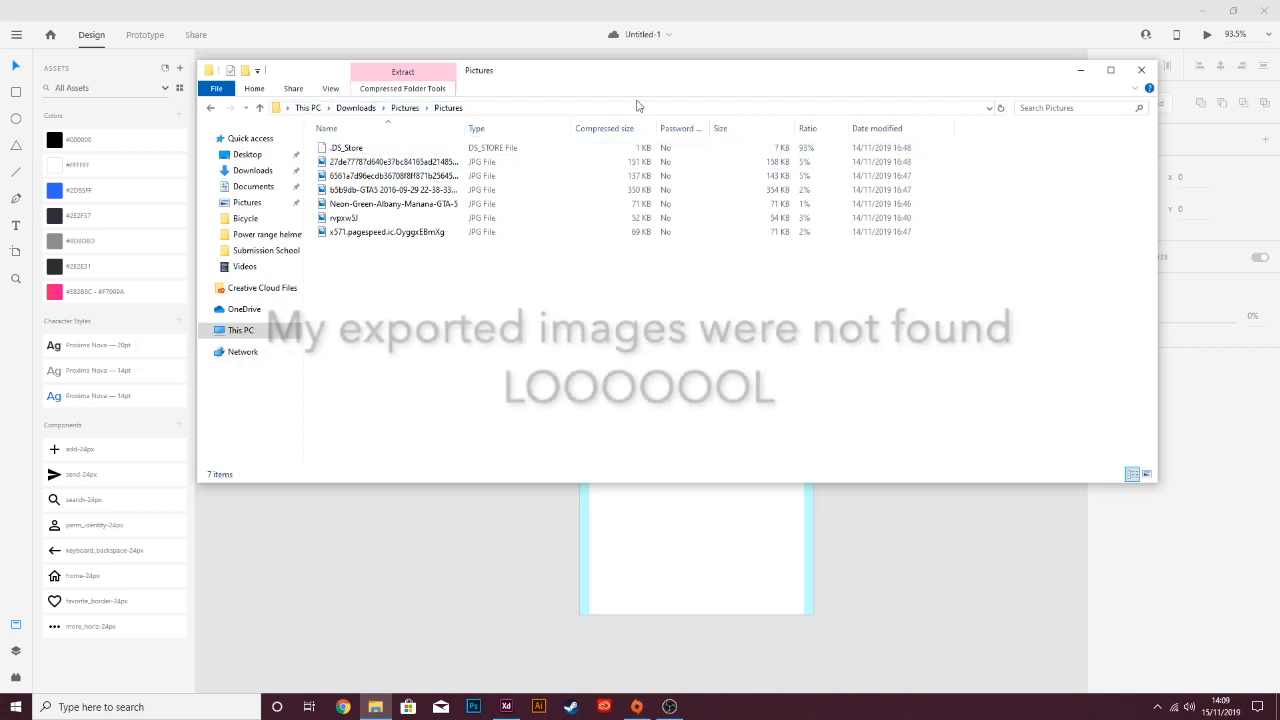
click(1146, 473)
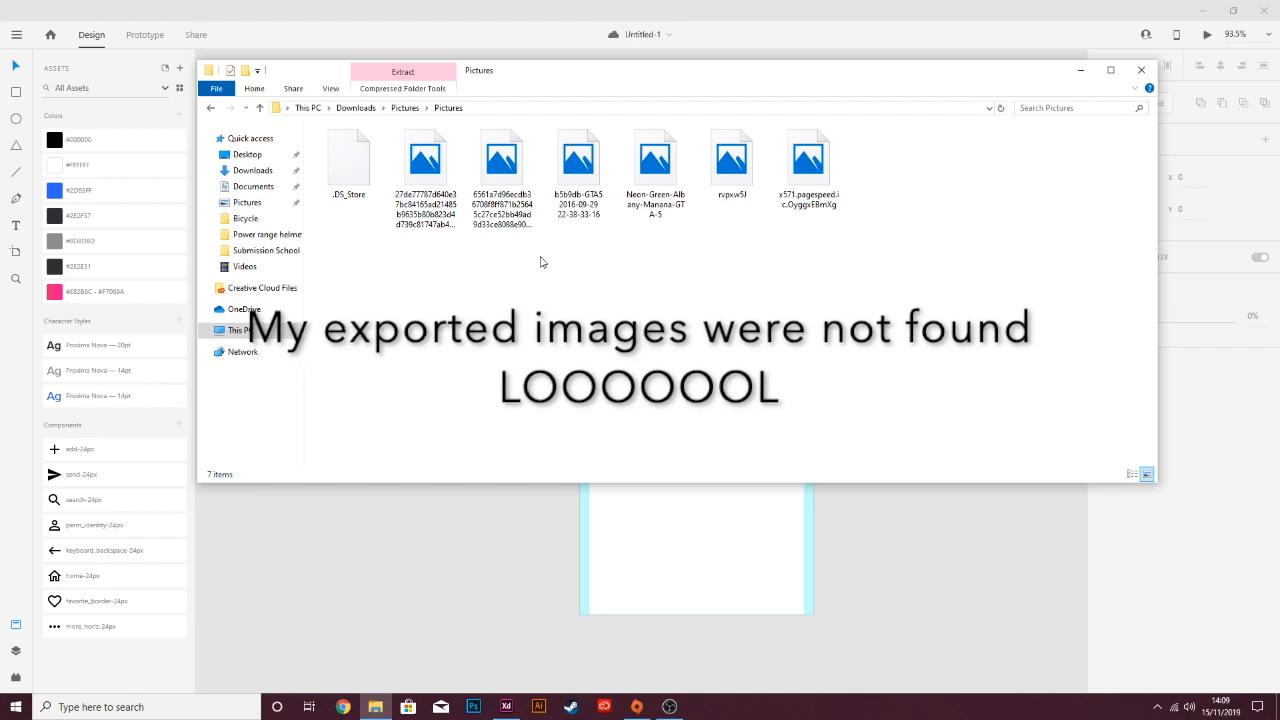
Try to bring an image from the zipped Pictures folder into the Adobe XD design.
click(426, 166)
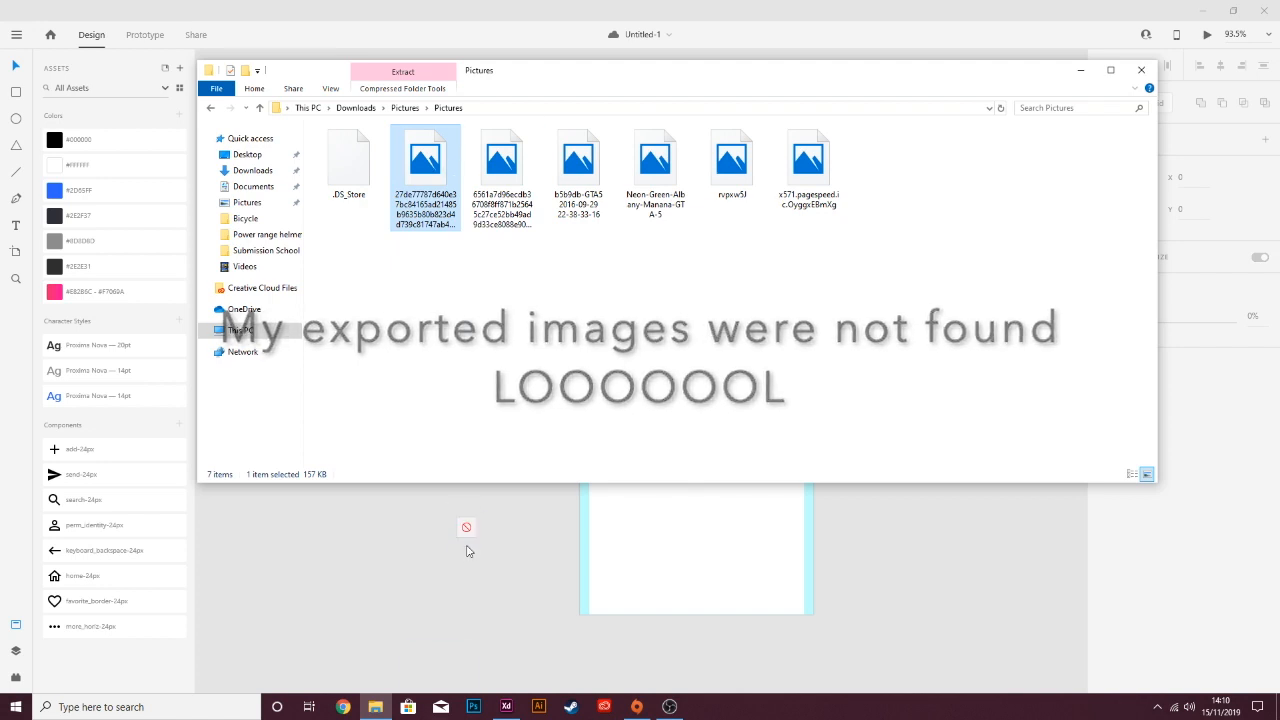
click(577, 325)
drag(503, 160, 531, 543)
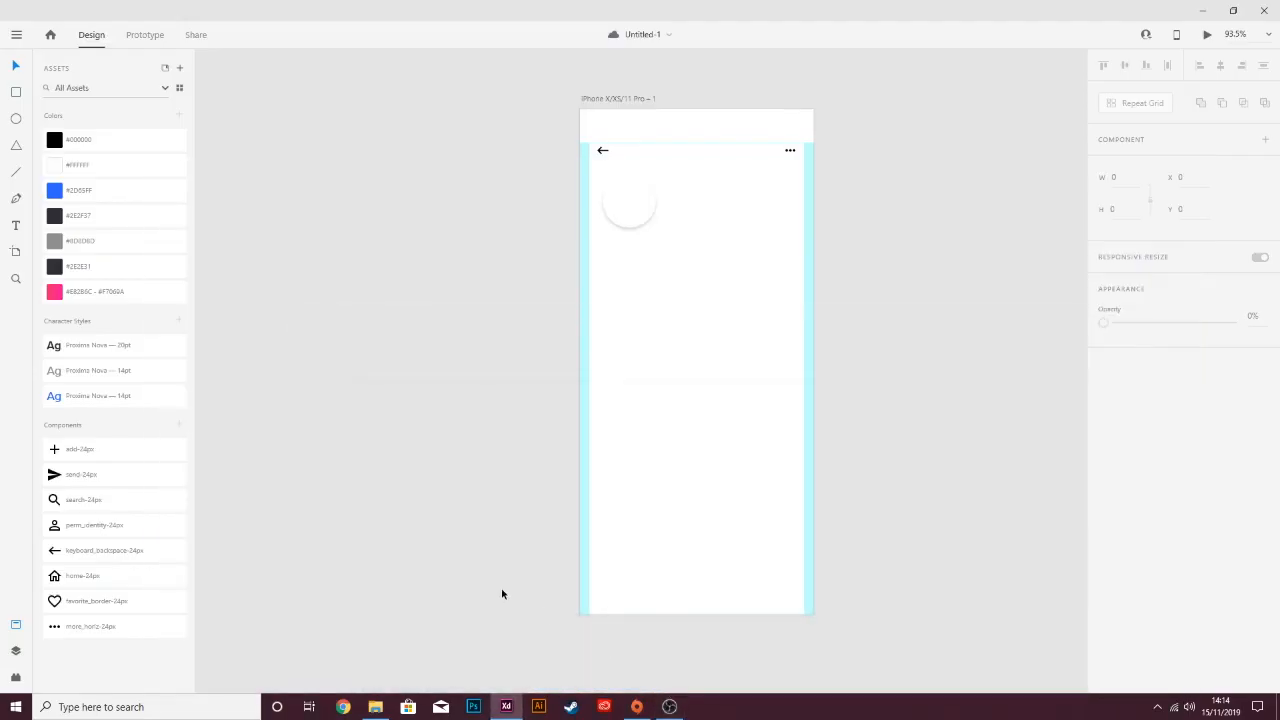
click(636, 203)
click(663, 214)
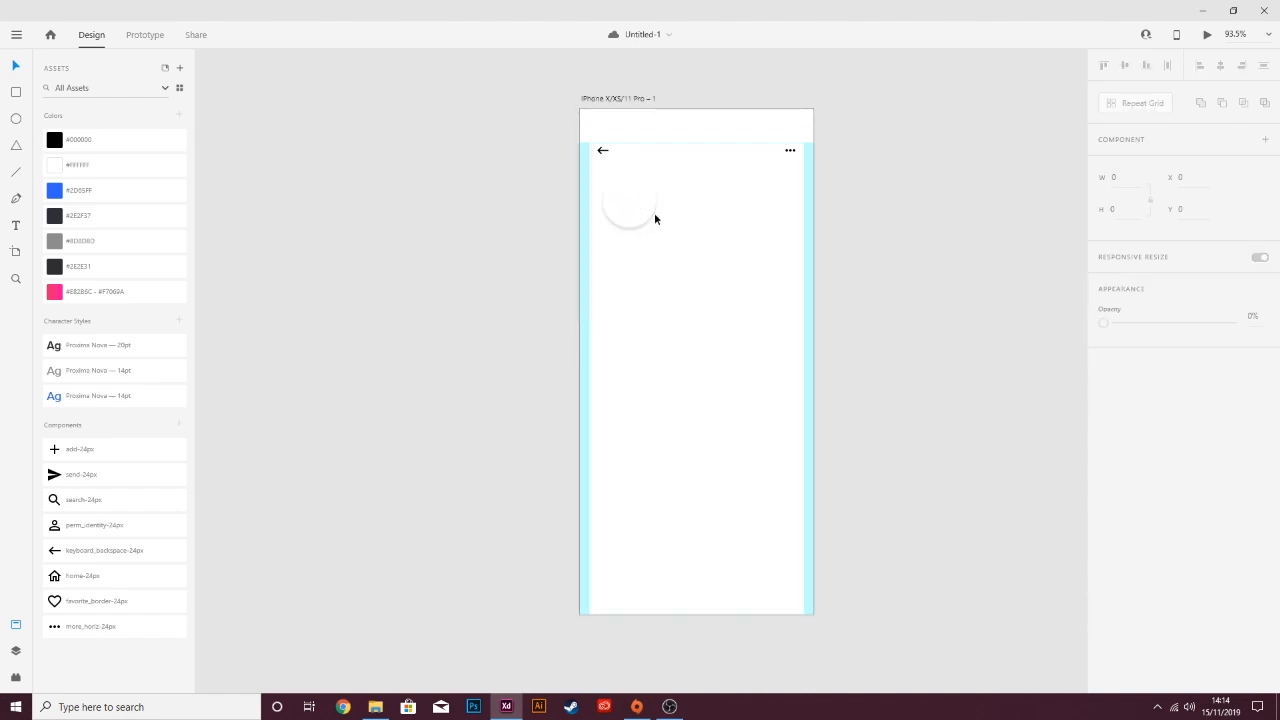
Switch to File Explorer and open the GTA profile pic folder inside Documents > Adobe XD Projects.
click(376, 707)
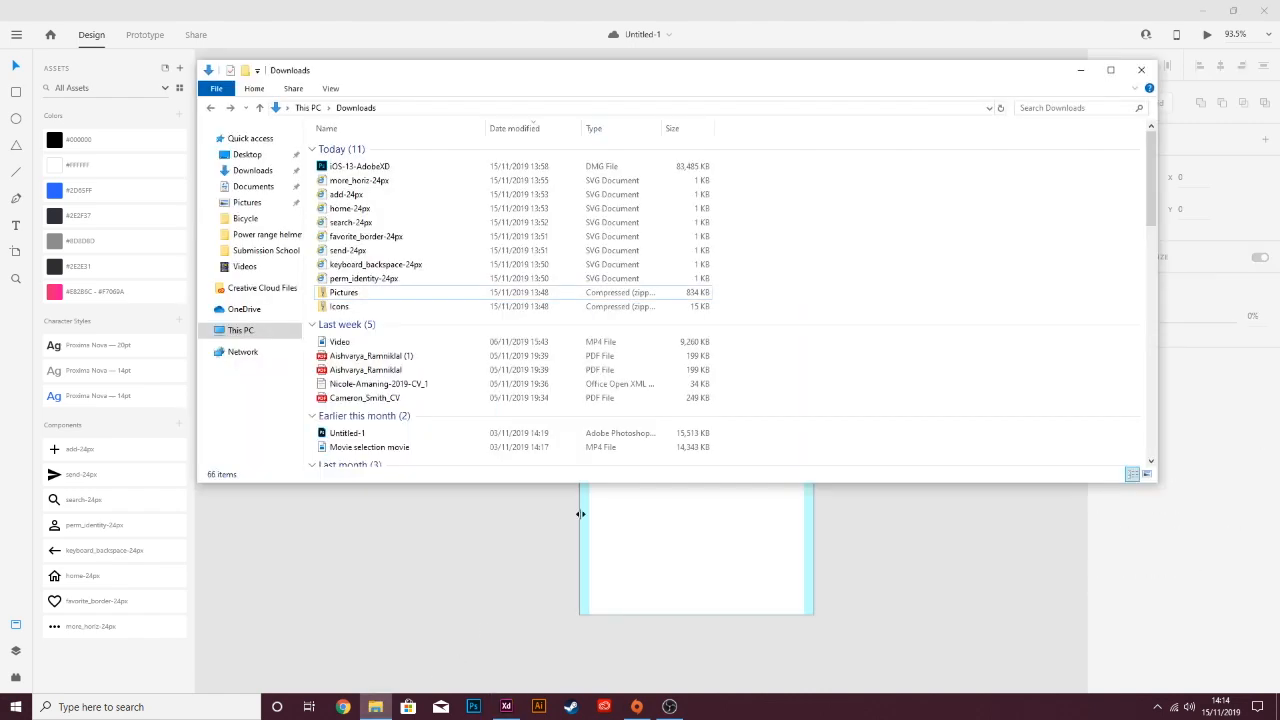
click(250, 204)
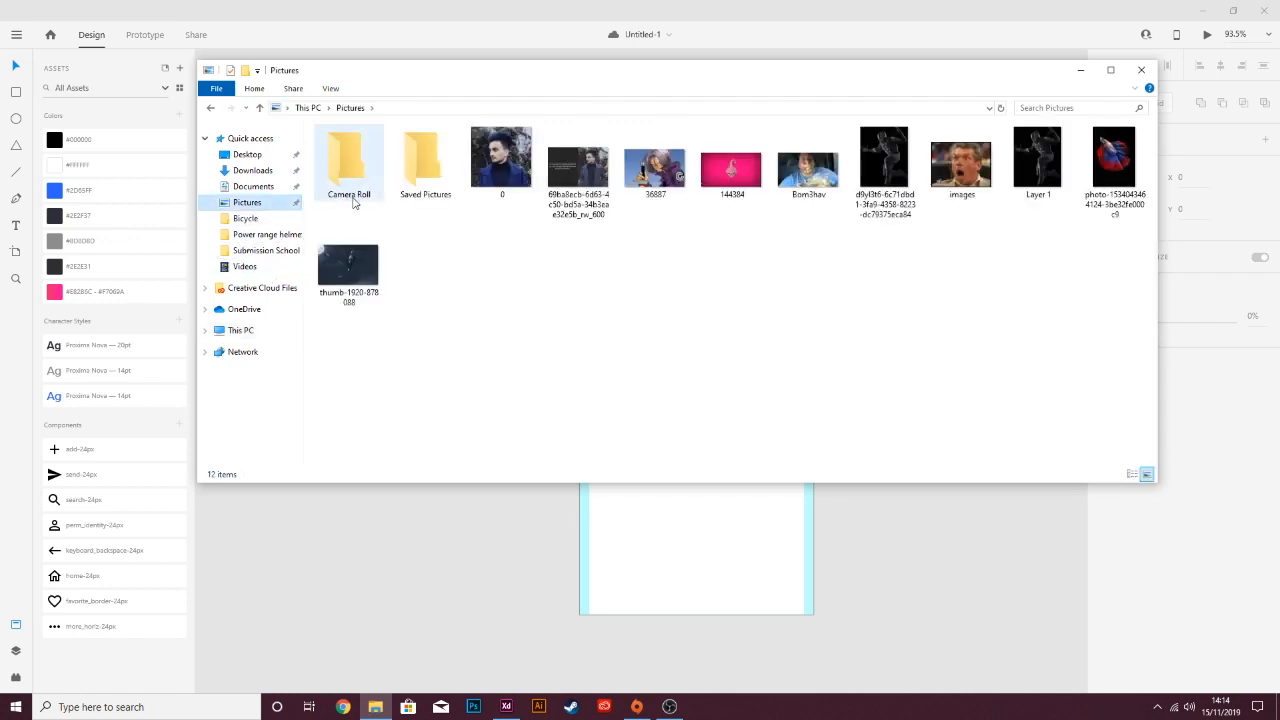
click(262, 189)
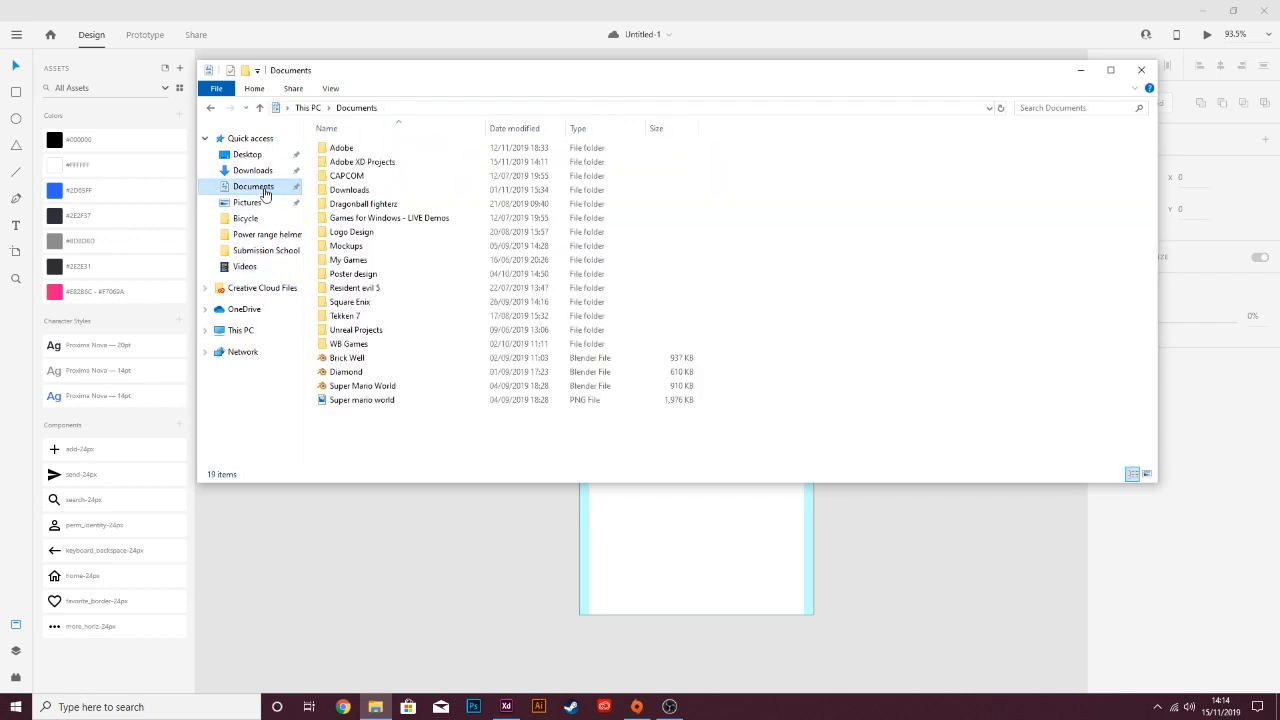
double_click(367, 166)
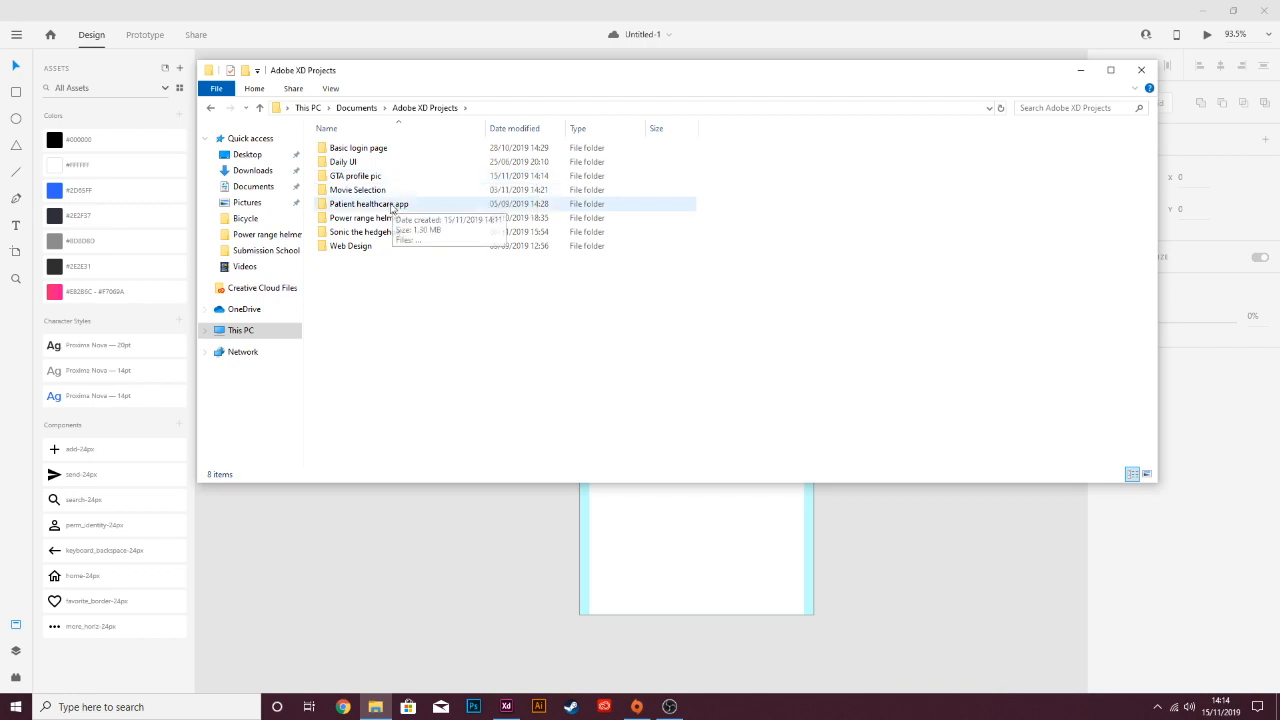
click(378, 178)
double_click(378, 176)
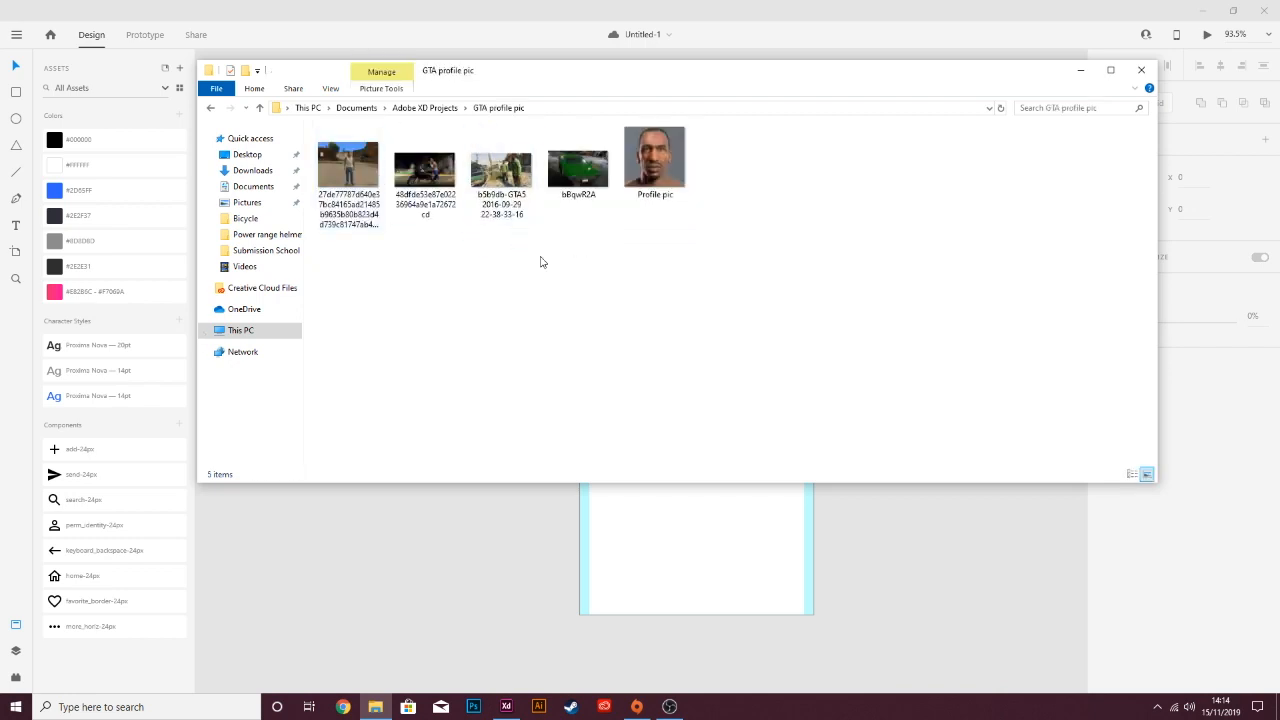
Try filling the circle with the Profile pic image and undo the fill.
drag(766, 82, 798, 410)
drag(684, 515, 630, 212)
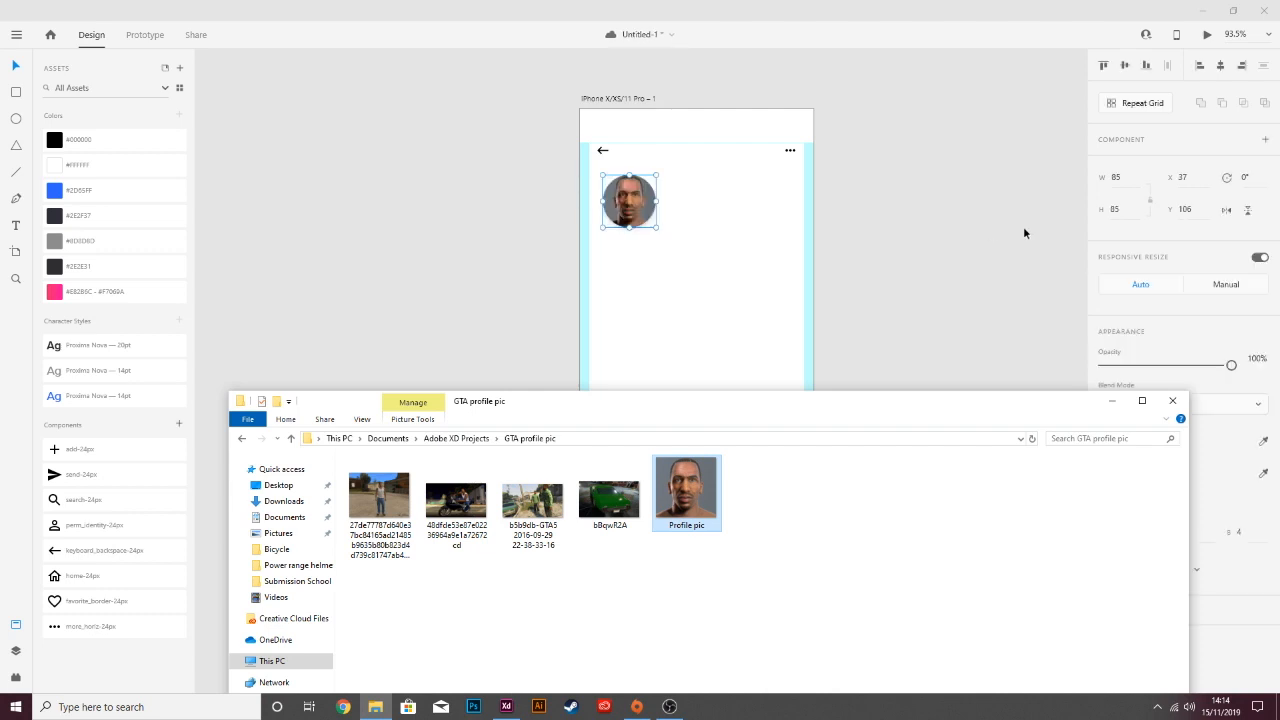
click(971, 216)
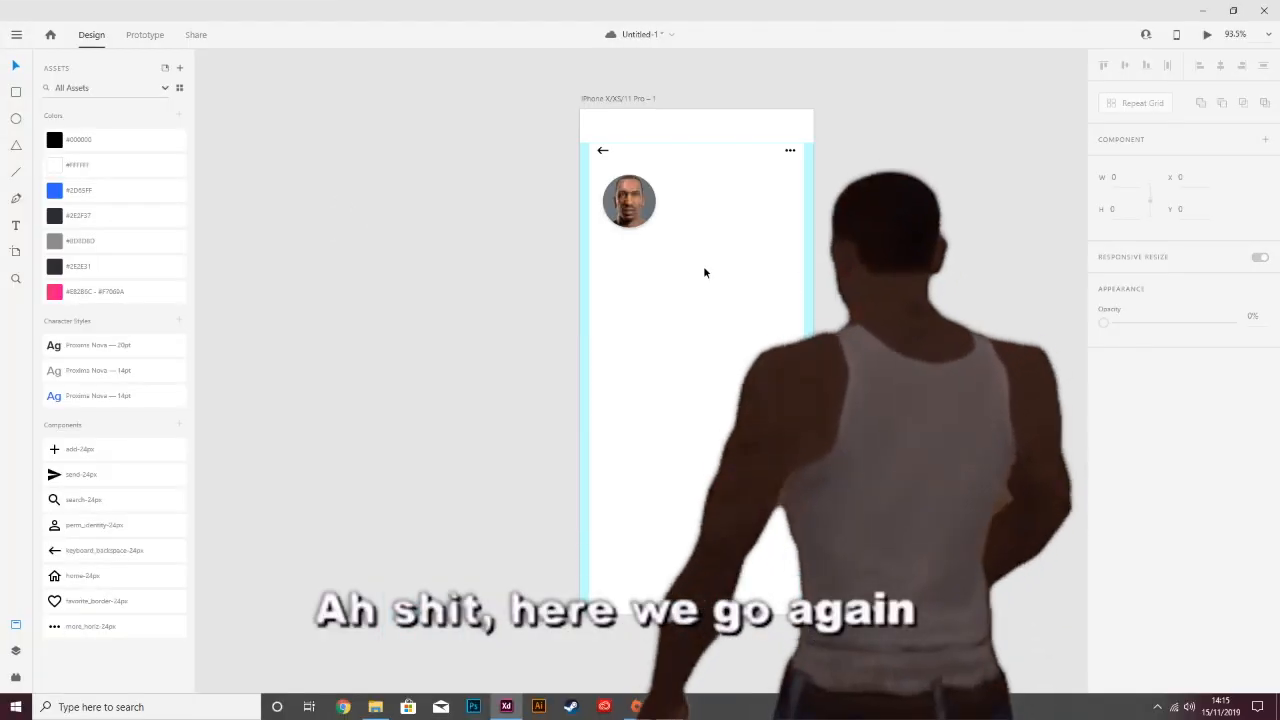
key(ctrl+z)
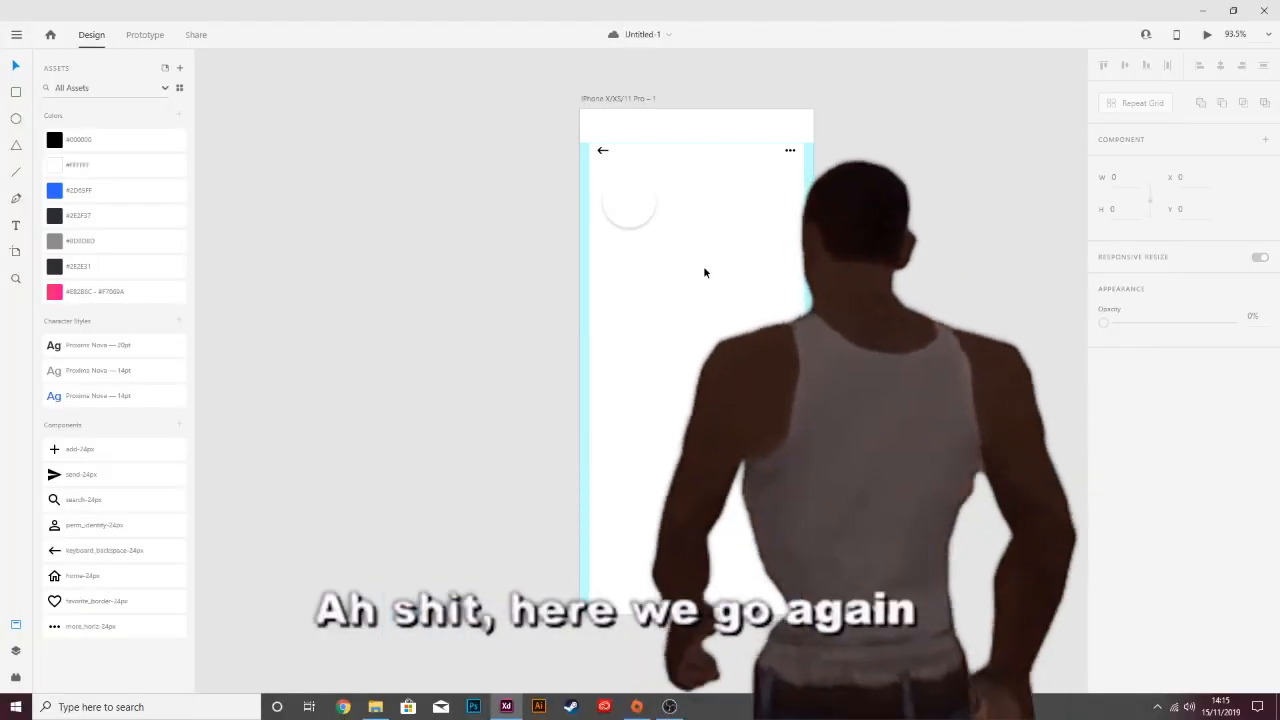
Import Profile pic from File Explorer as a separate image and move it fully into view on the artboard.
click(375, 707)
drag(688, 492, 470, 172)
click(808, 245)
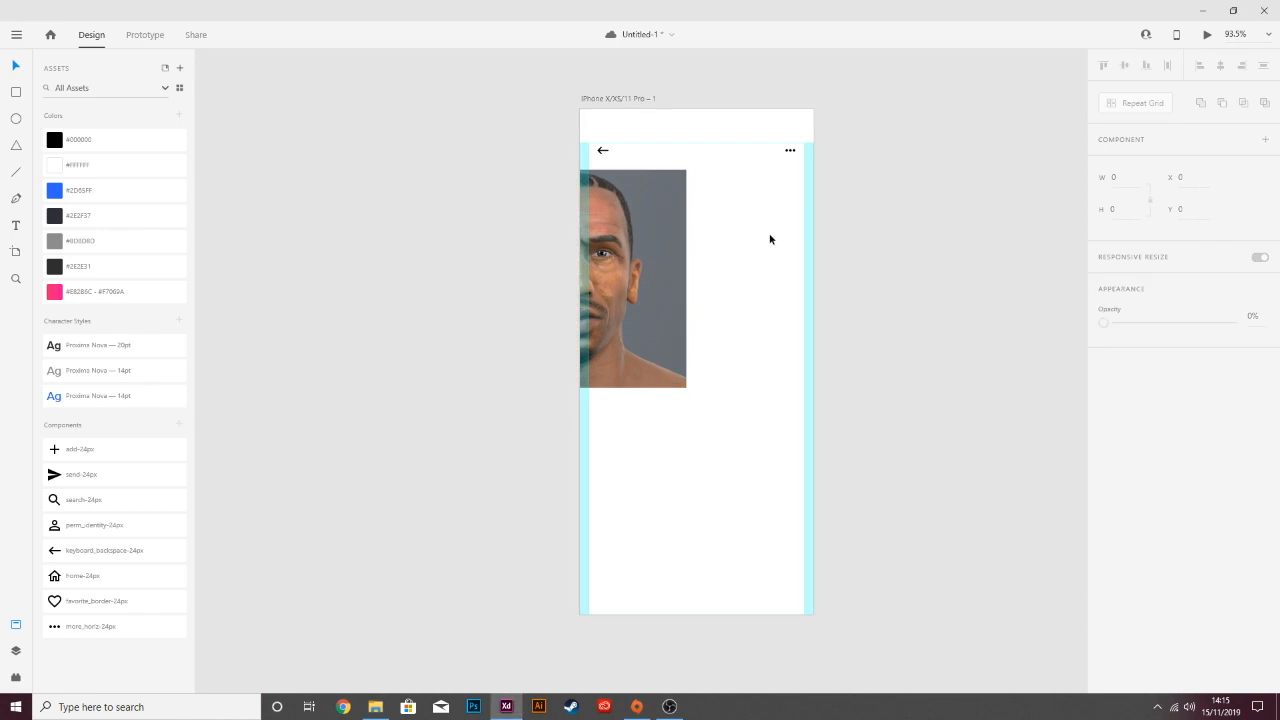
drag(651, 245, 754, 287)
Scale the Profile pic image down to about 110 by 110 and centre it over the circle.
key(ctrl+equal)
key(ctrl+equal)
key(ctrl+equal)
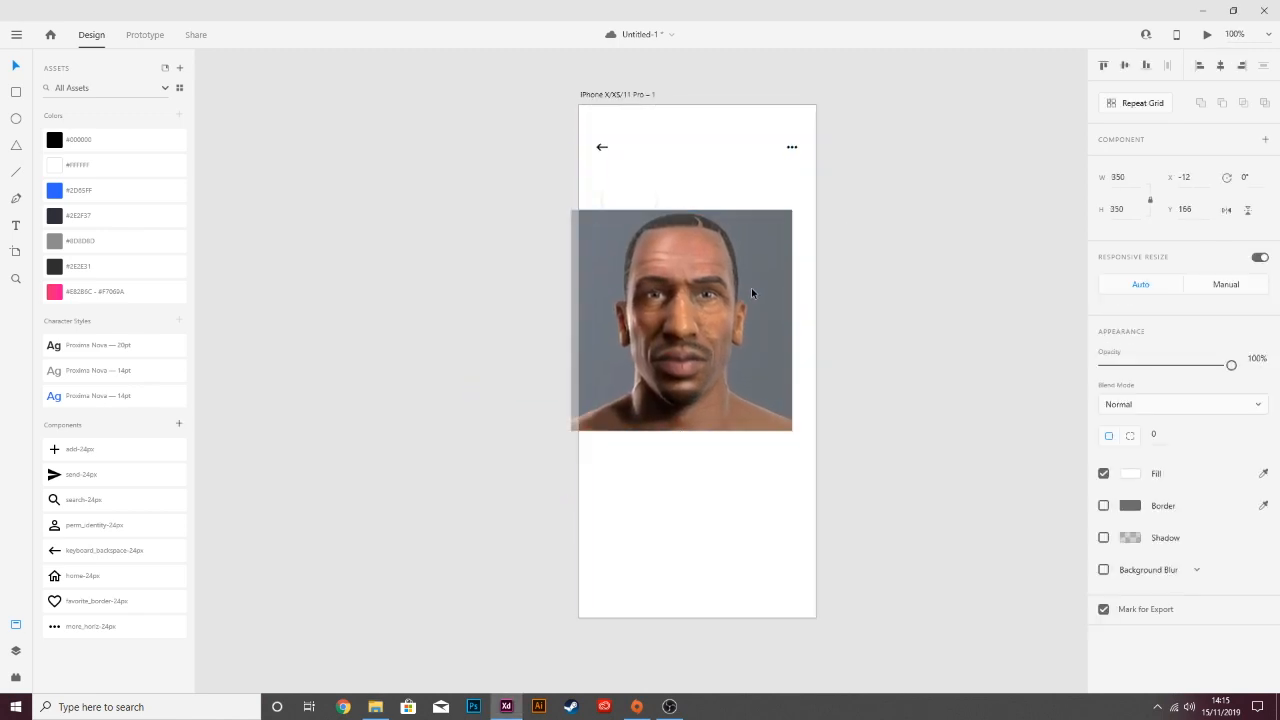
key(ctrl+minus)
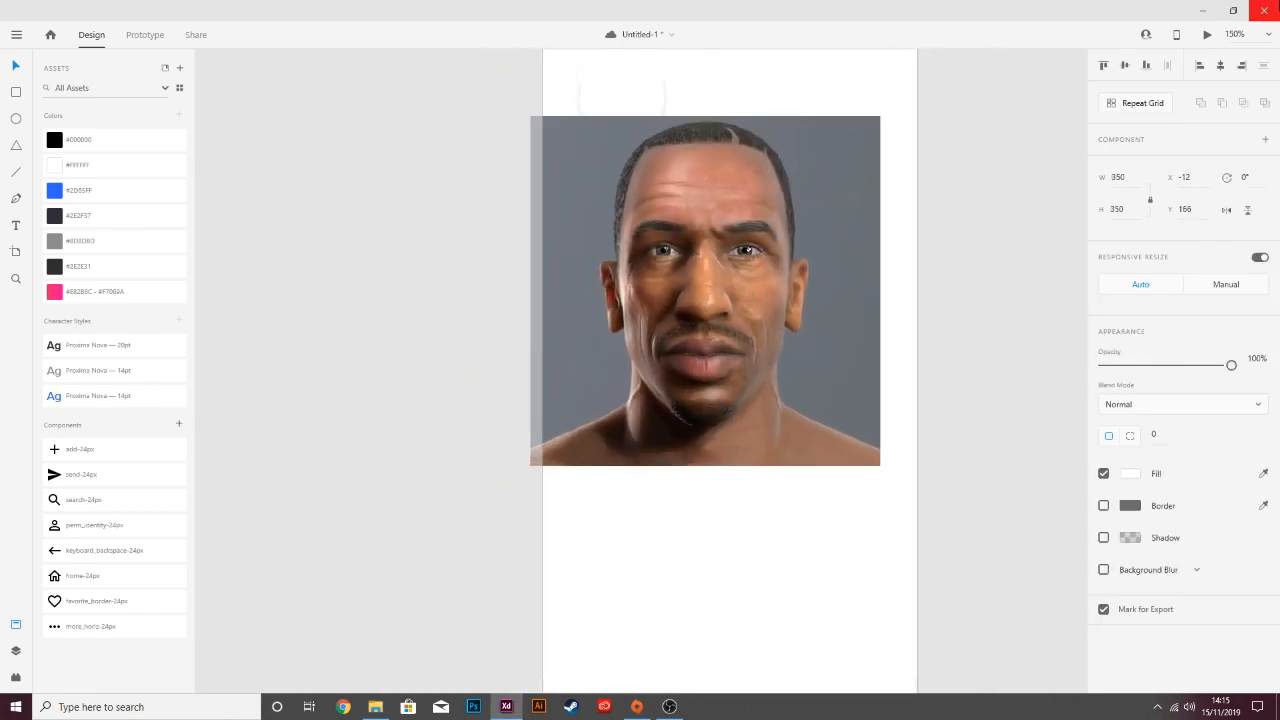
key(ctrl+s)
drag(878, 465, 643, 121)
scroll(710, 180, down, 2)
scroll(720, 191, up, 3)
mouse_move(634, 303)
mouse_down()
mouse_move(640, 333)
mouse_move(643, 309)
mouse_up()
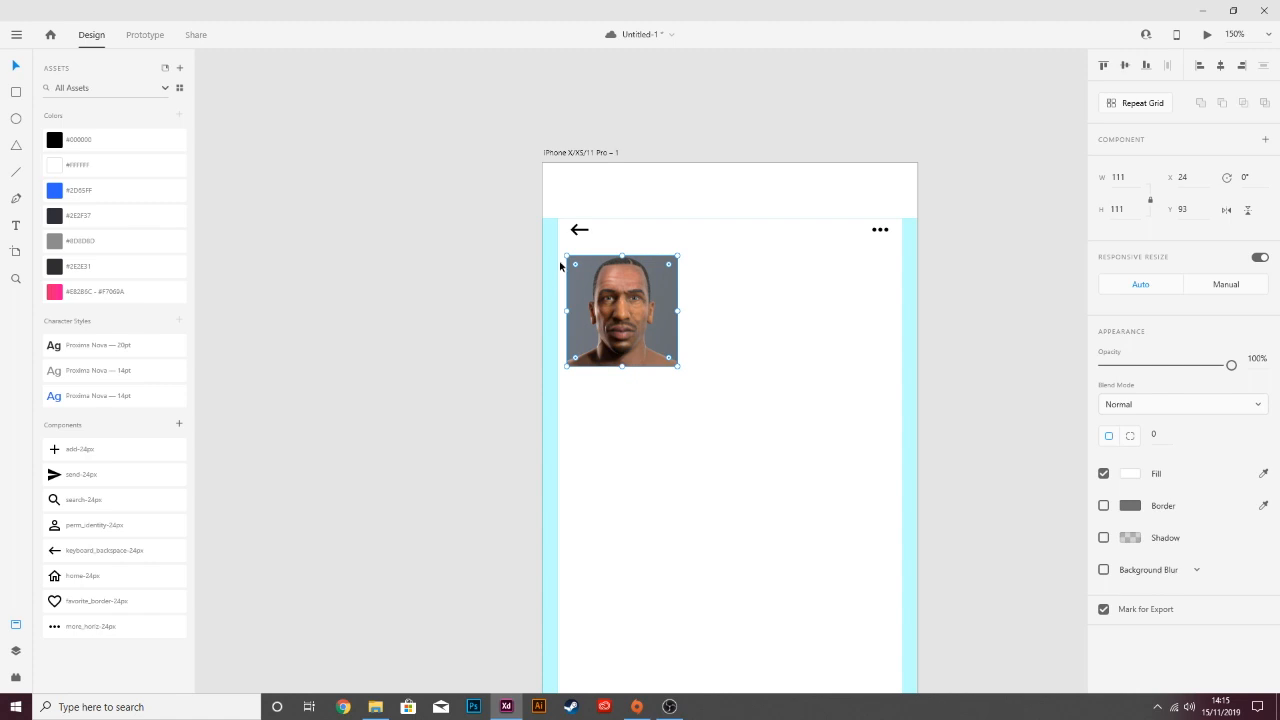
mouse_move(565, 253)
mouse_down()
mouse_move(588, 280)
mouse_move(551, 259)
mouse_up()
drag(646, 310, 644, 306)
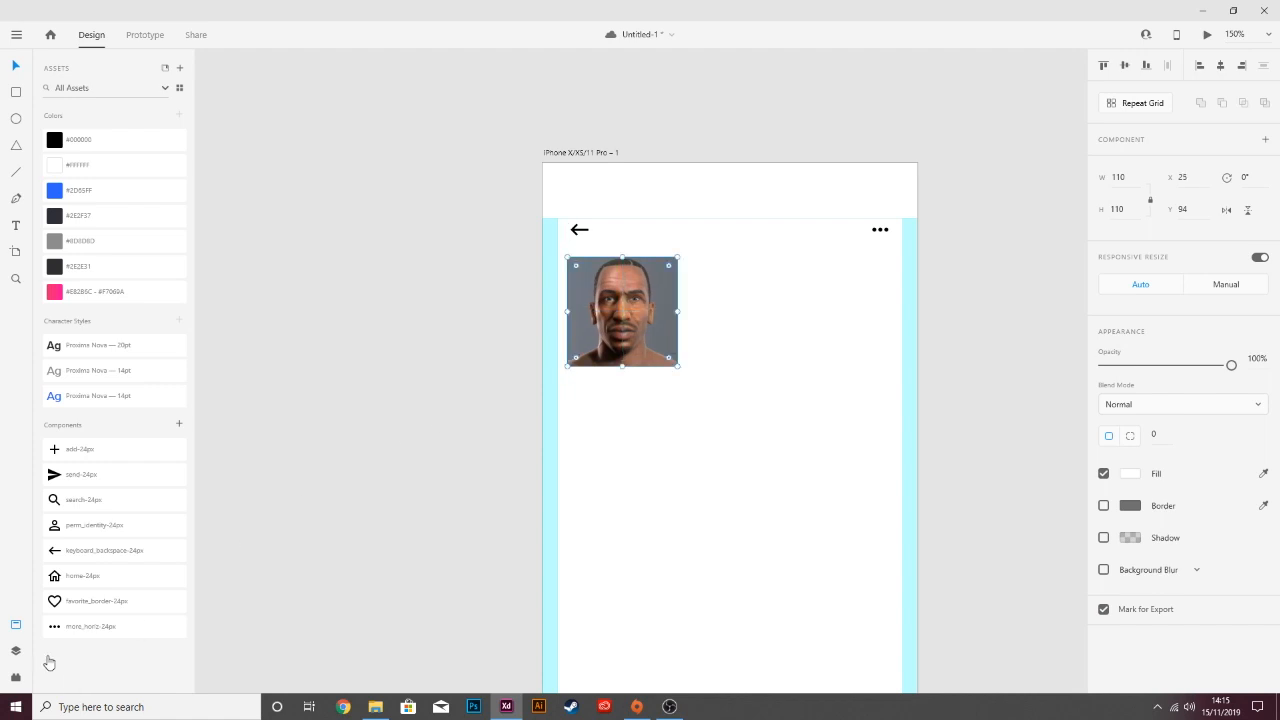
Reorder the layers so Ellipse 1 sits directly below Profile pic, and mask the picture with that circle.
click(15, 650)
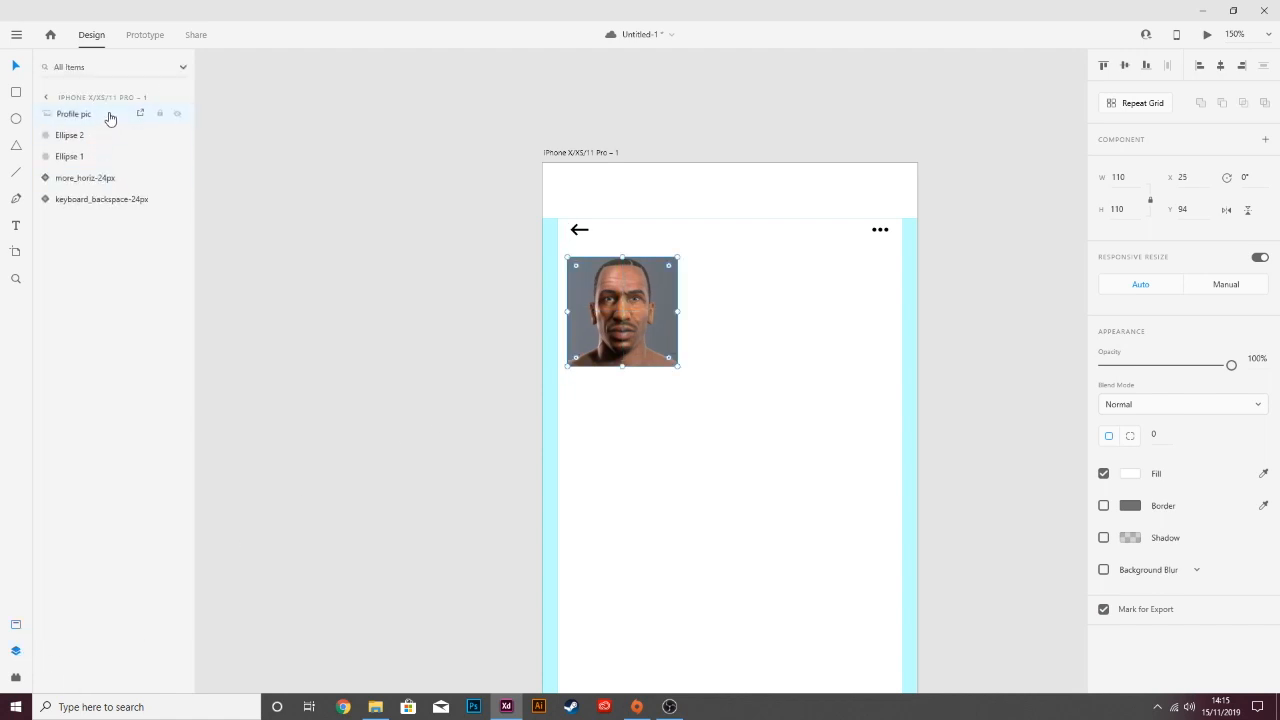
drag(110, 118, 69, 171)
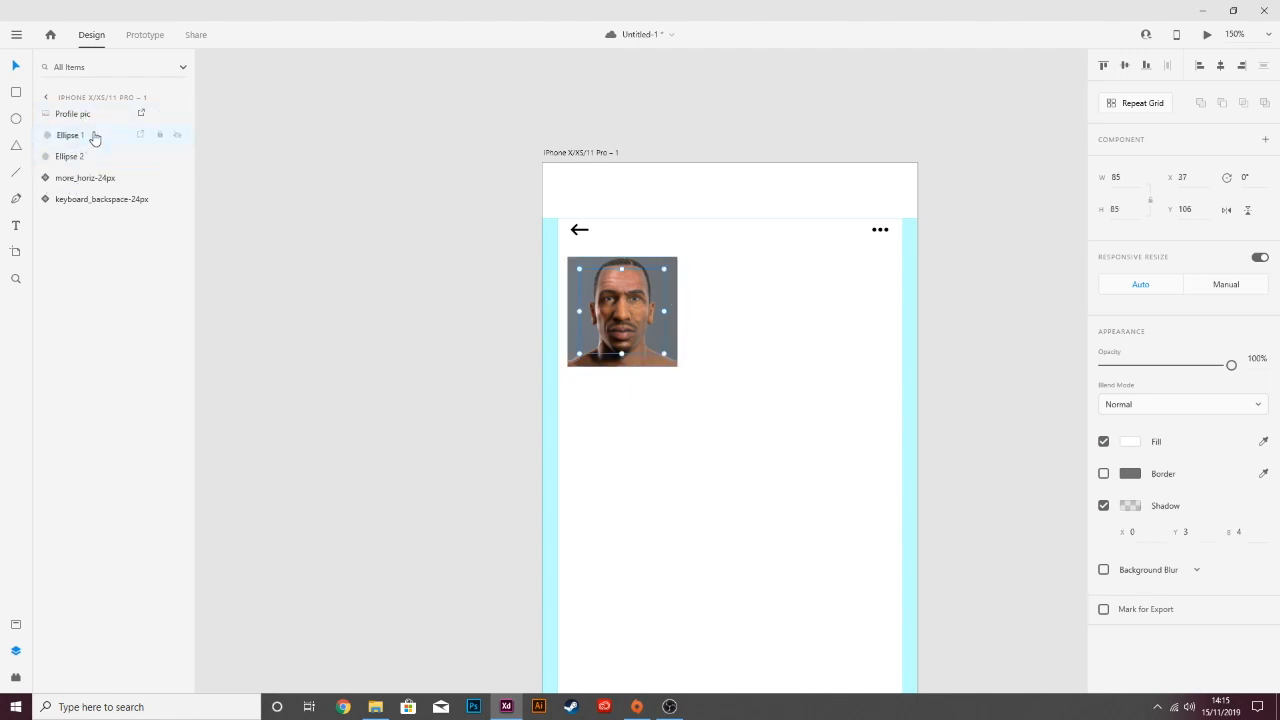
shift+click(97, 114)
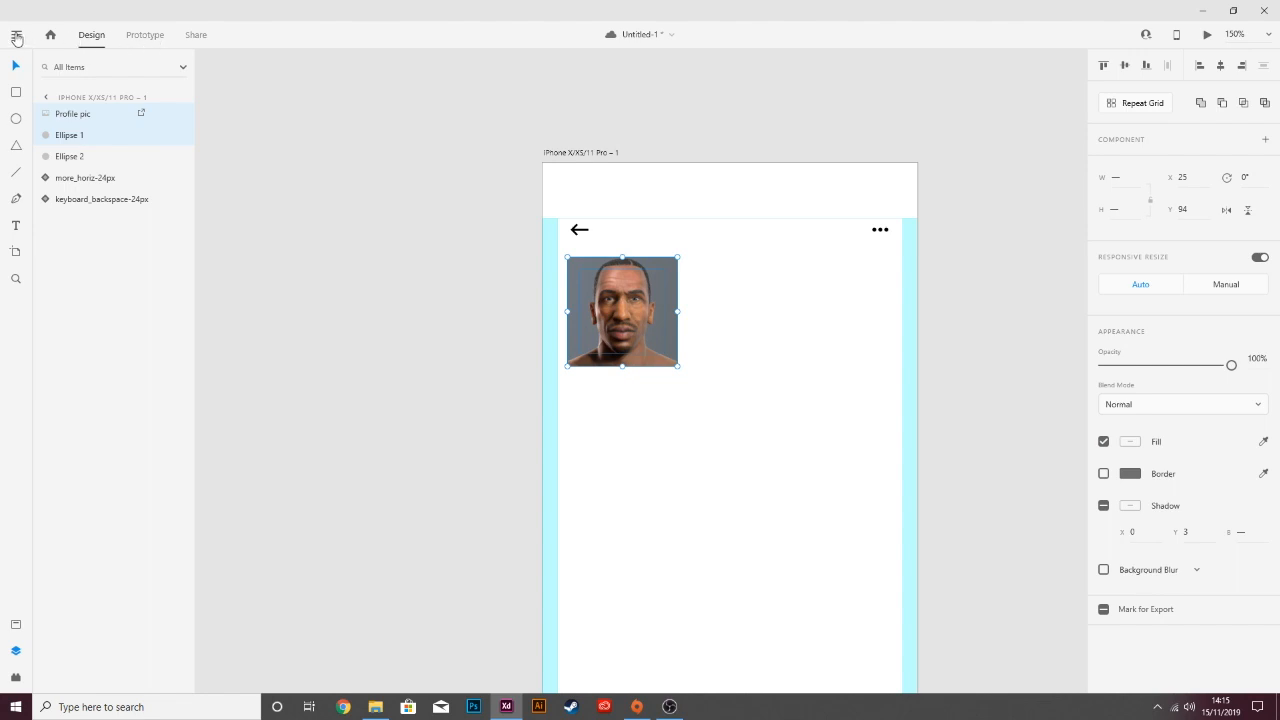
right_click(629, 287)
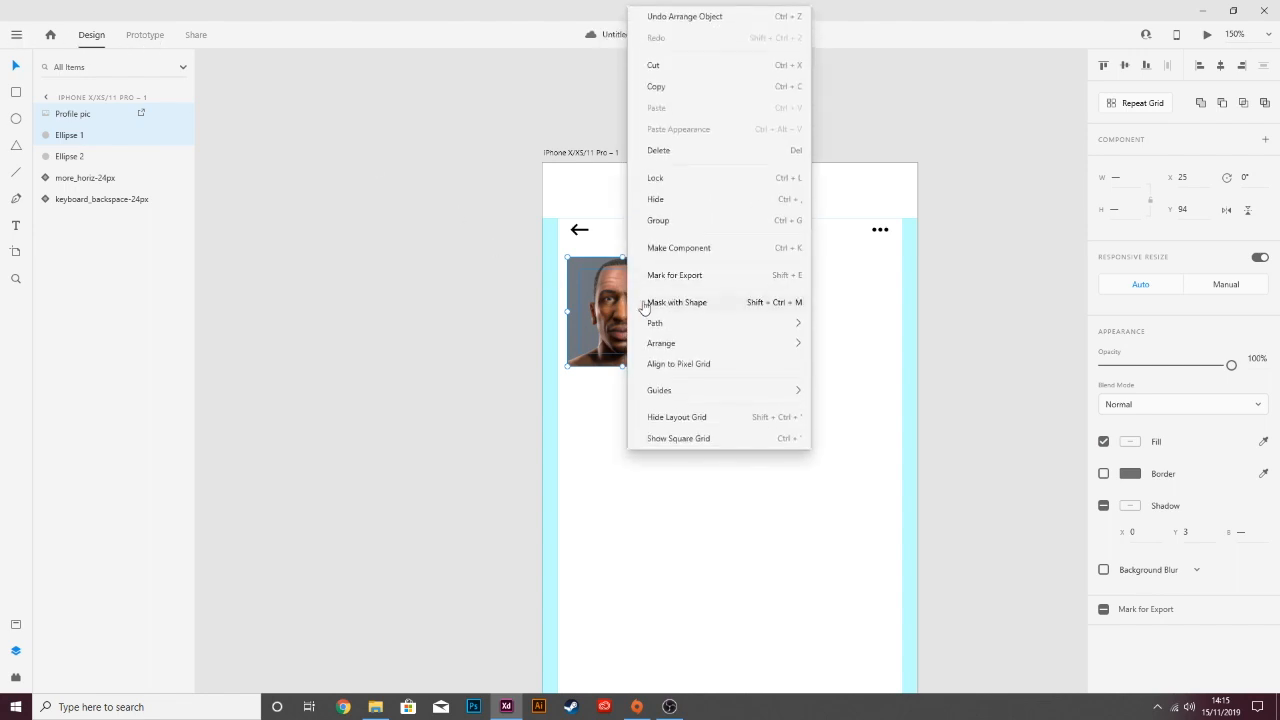
click(715, 302)
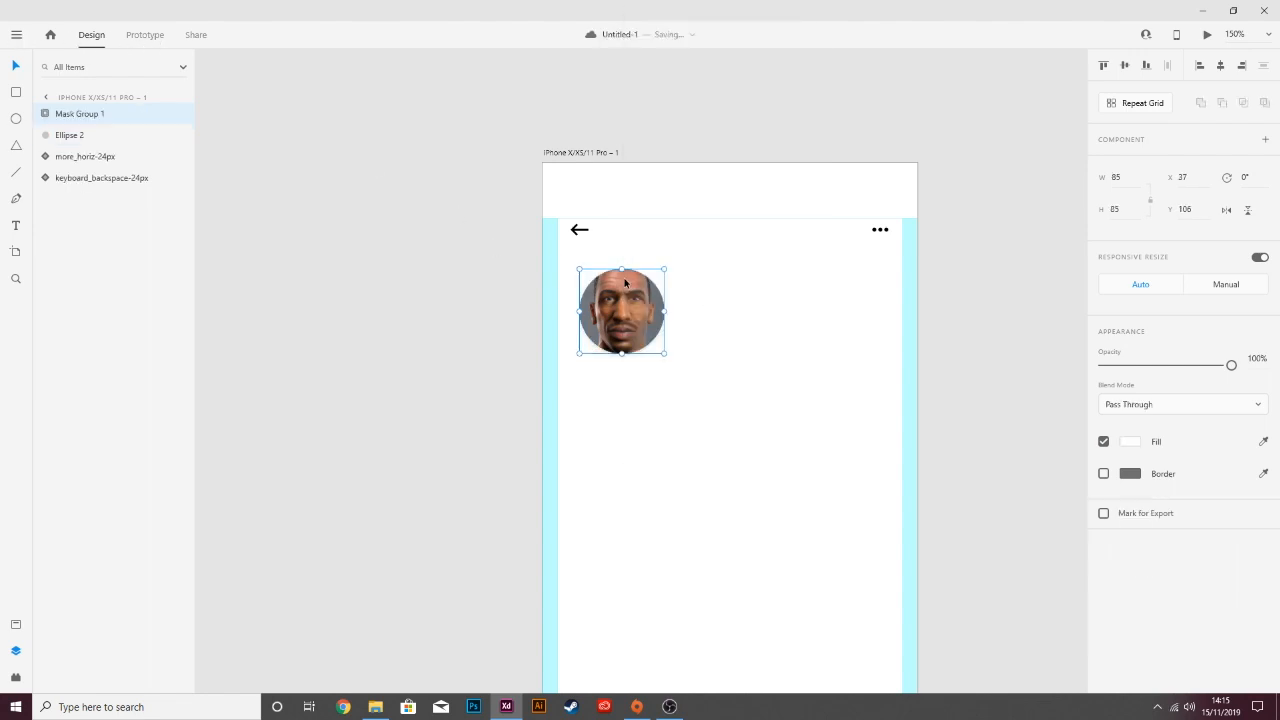
Scale the picture inside the mask group to about 87 by 87, centre it in the circle and save the document.
click(44, 113)
click(86, 156)
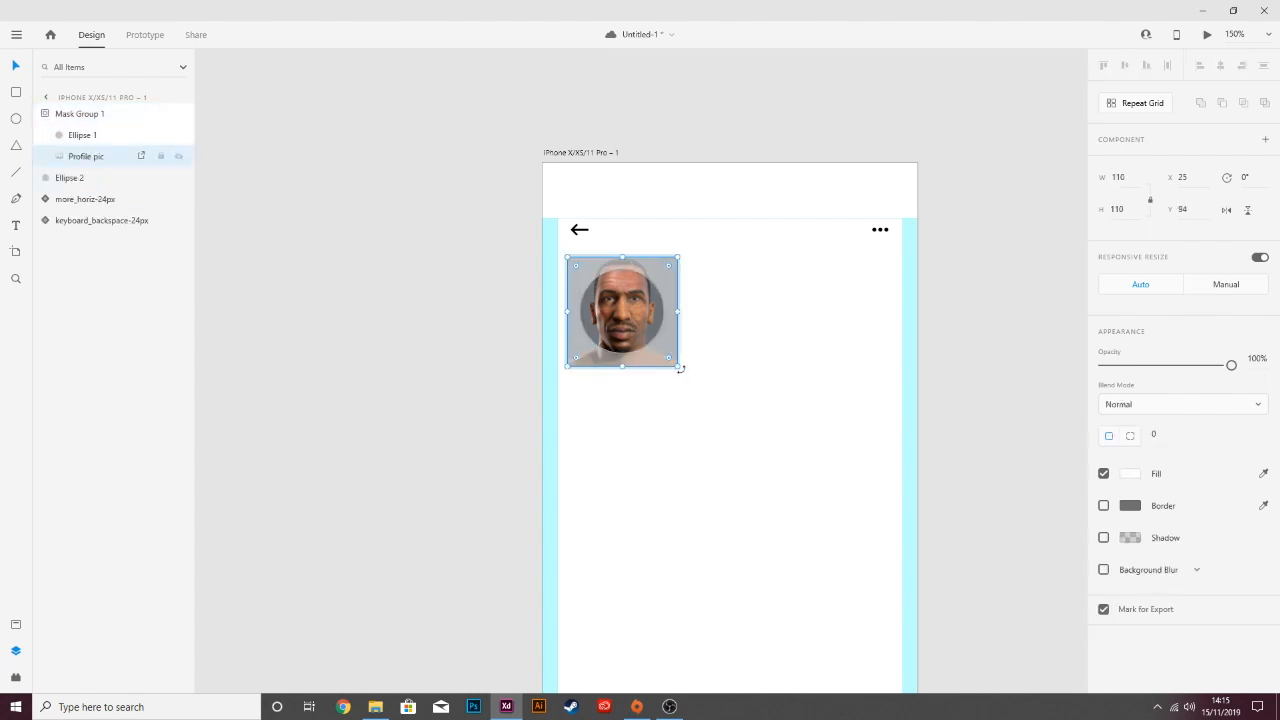
drag(677, 367, 639, 336)
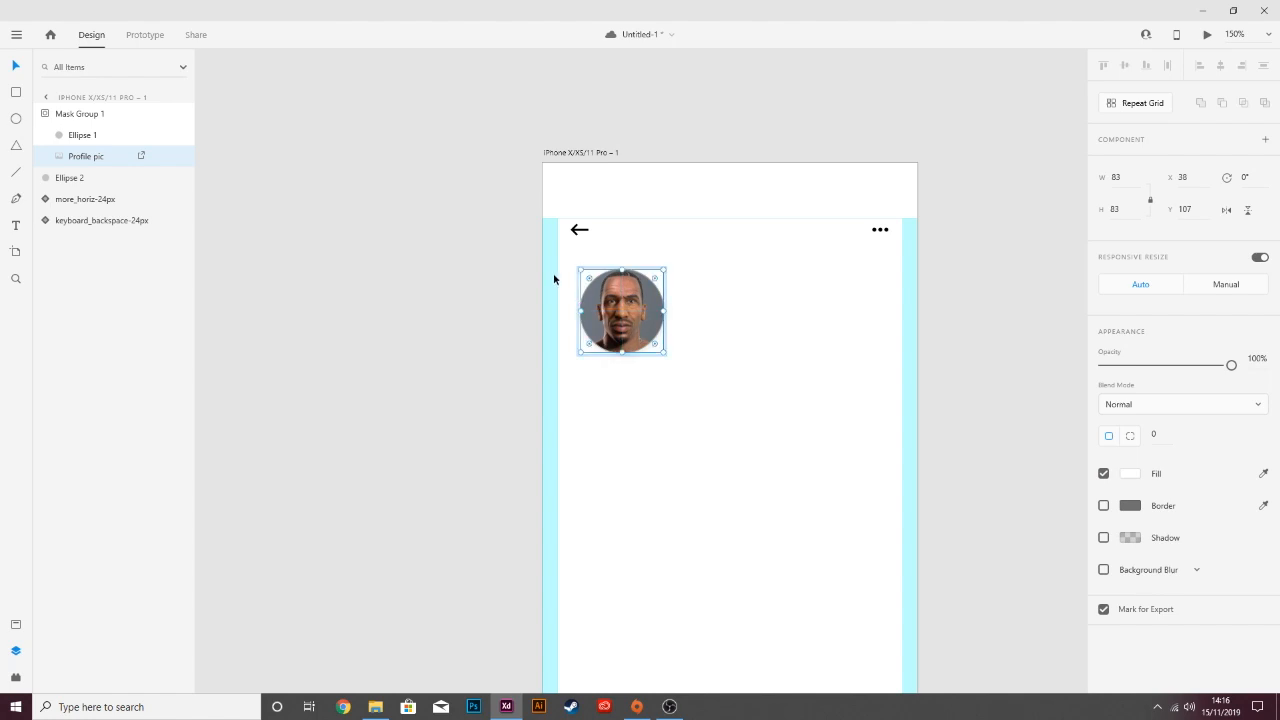
drag(580, 270, 575, 266)
drag(625, 301, 628, 303)
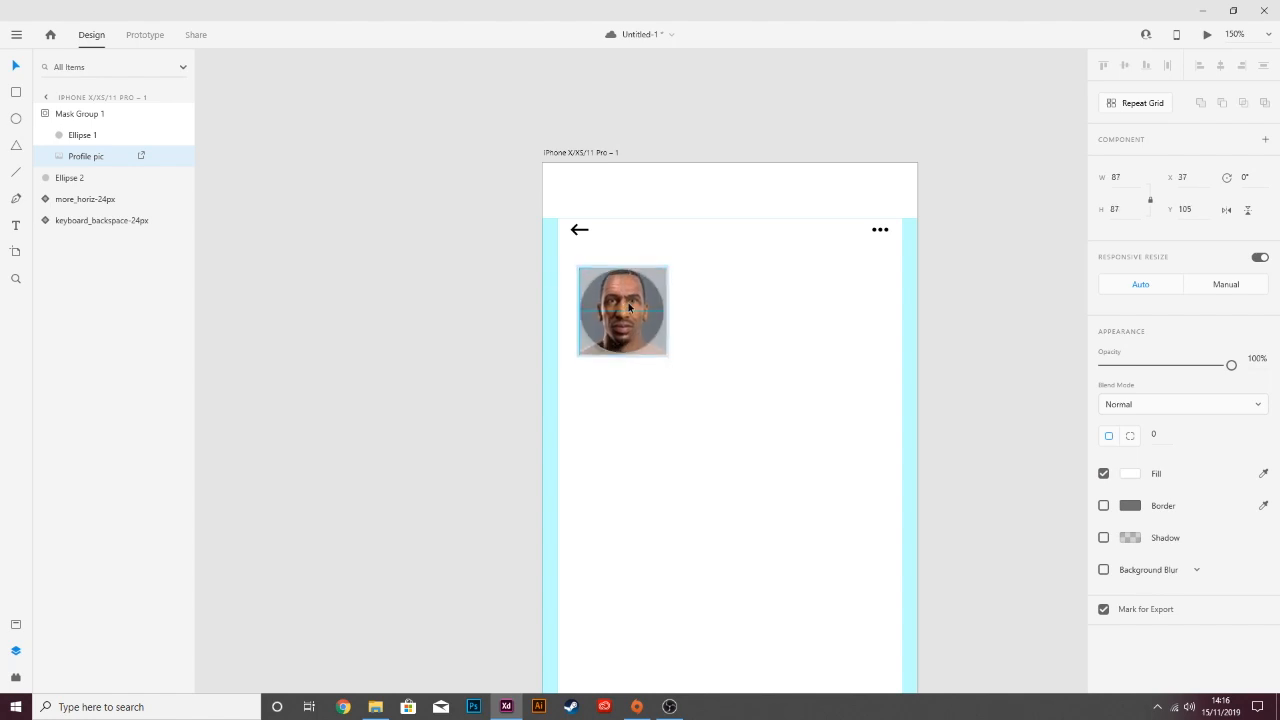
click(748, 332)
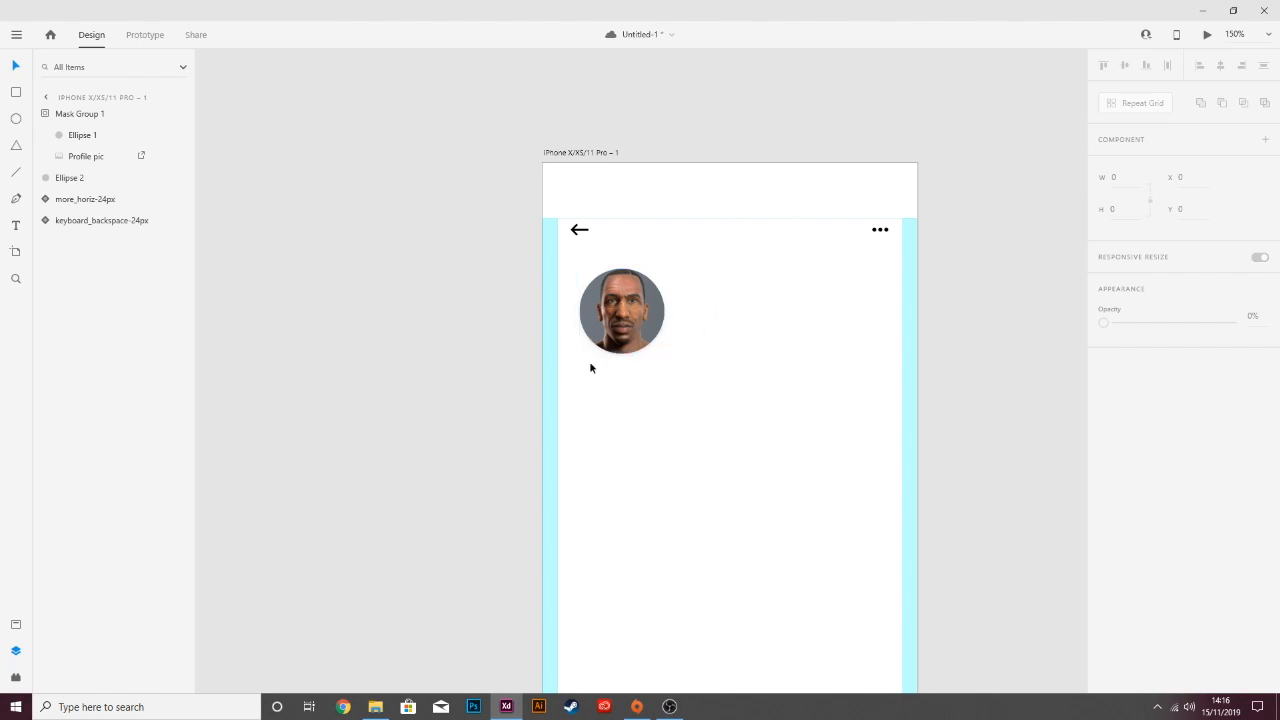
key(ctrl+s)
Increase the shadow blur of Ellipse 2, the circle behind the masked profile picture.
drag(811, 92, 577, 43)
drag(731, 186, 817, 201)
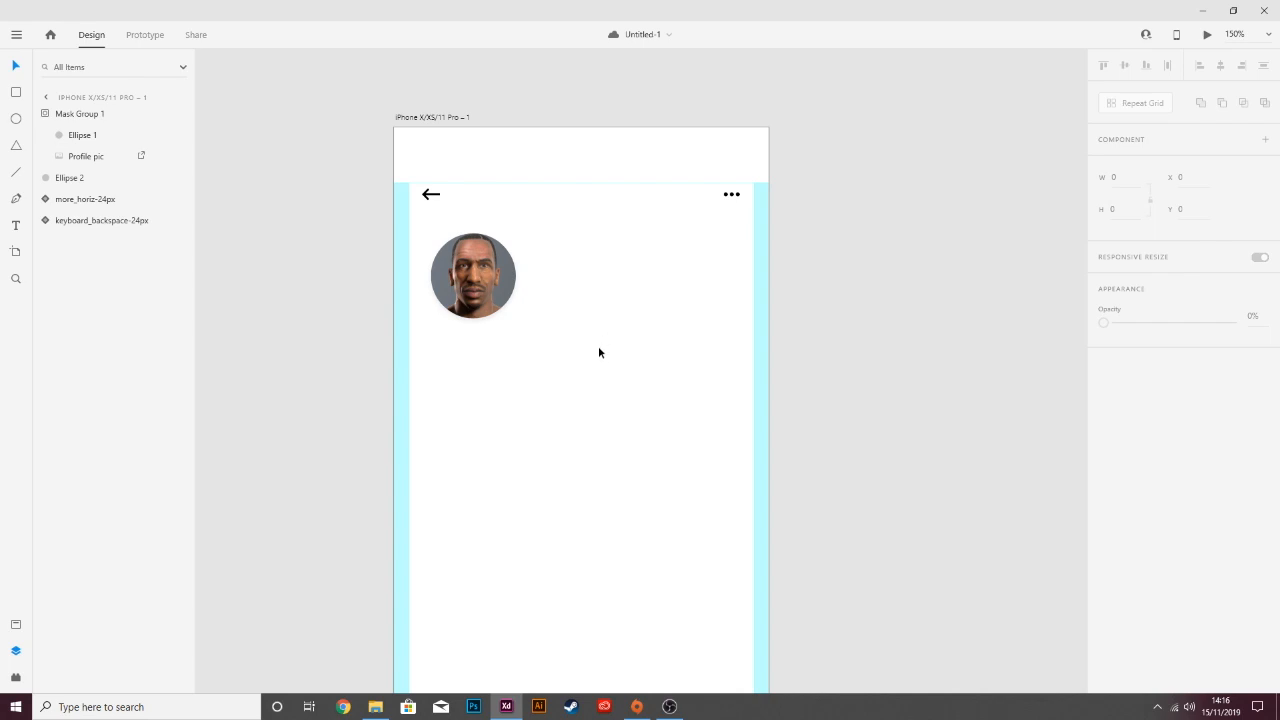
click(494, 311)
click(93, 183)
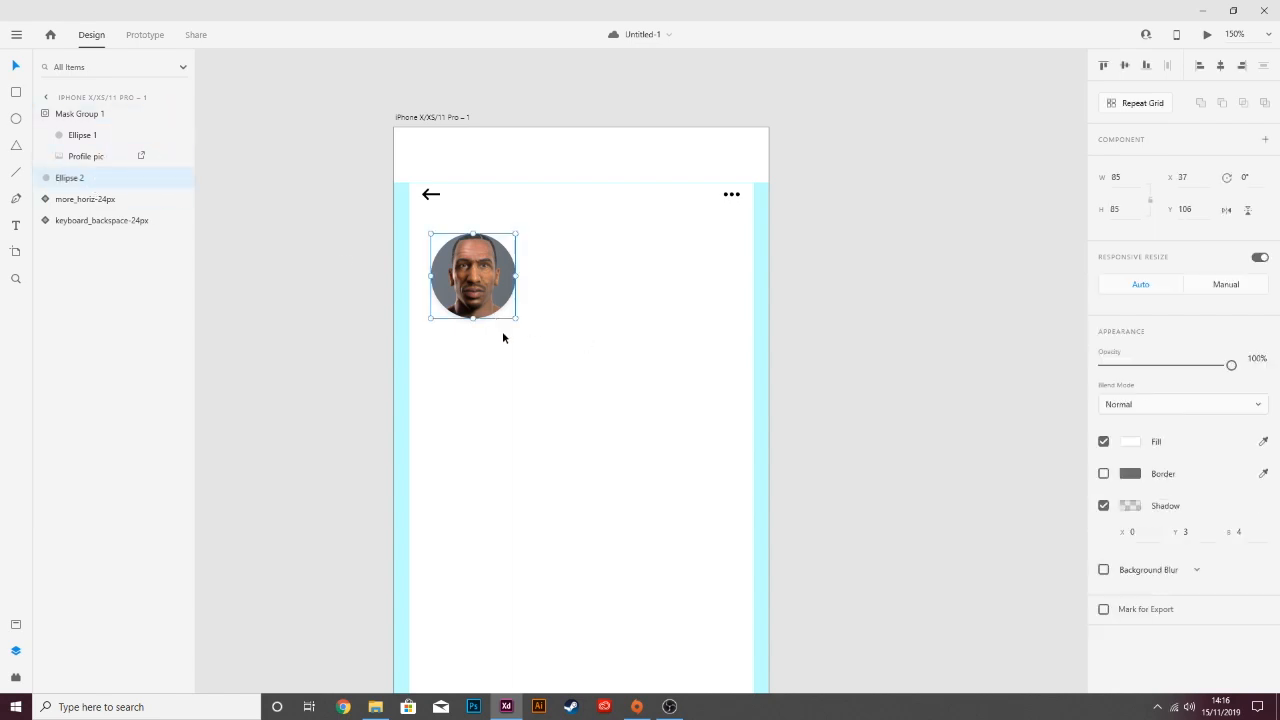
click(1238, 532)
key(Up)
key(Up)
key(Up)
click(674, 299)
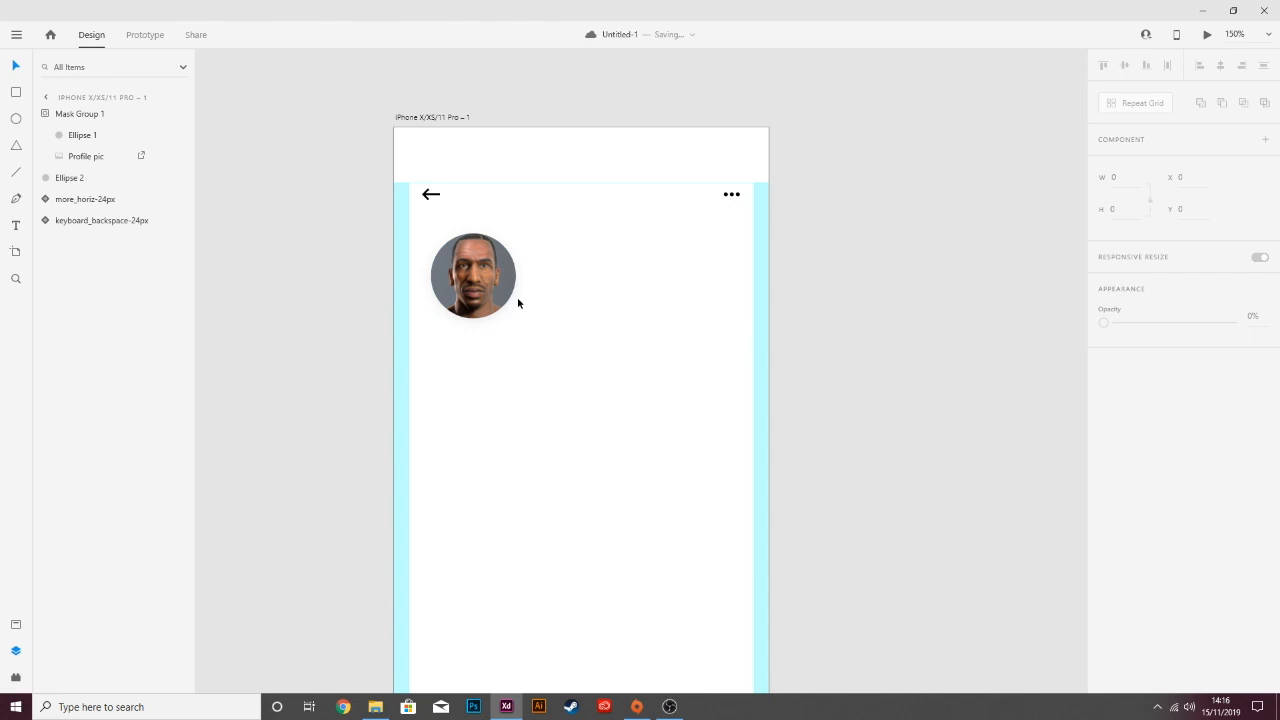
Add a text line with the profile character's full name beside the upper part of the profile picture.
key(t)
click(546, 248)
text(Carl)
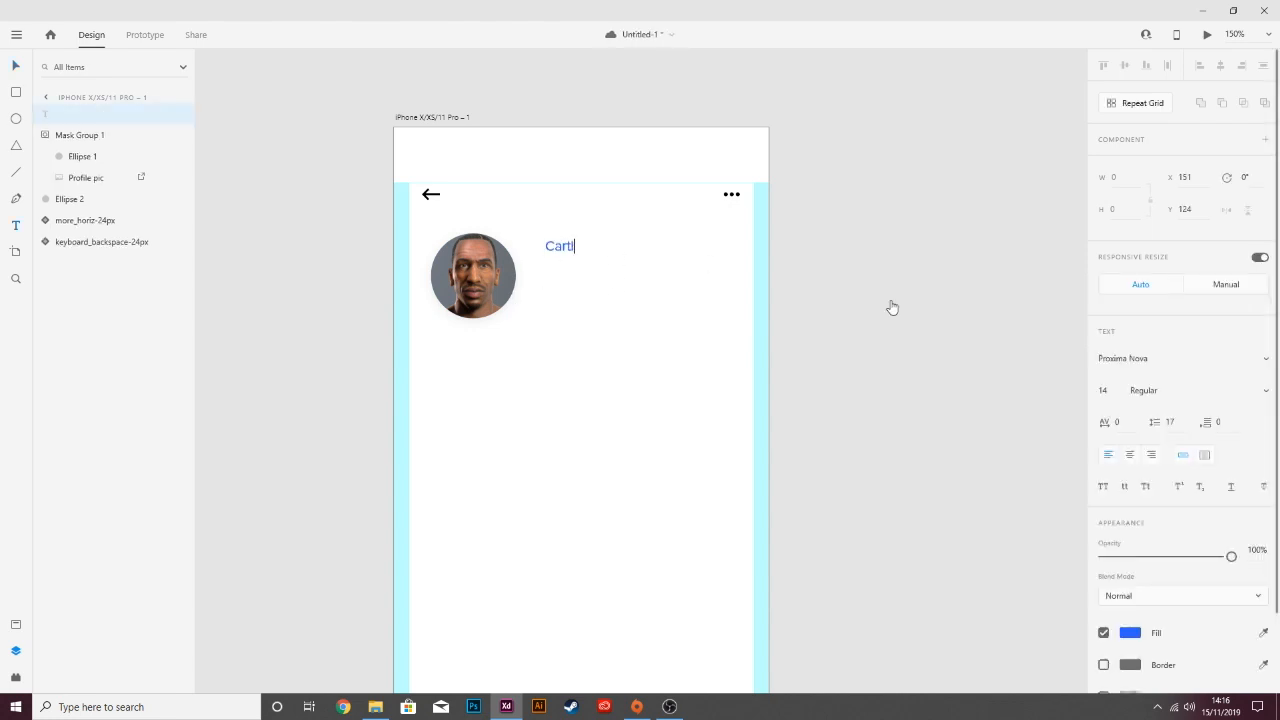
key(BackSpace)
text(l Johson)
key(Escape)
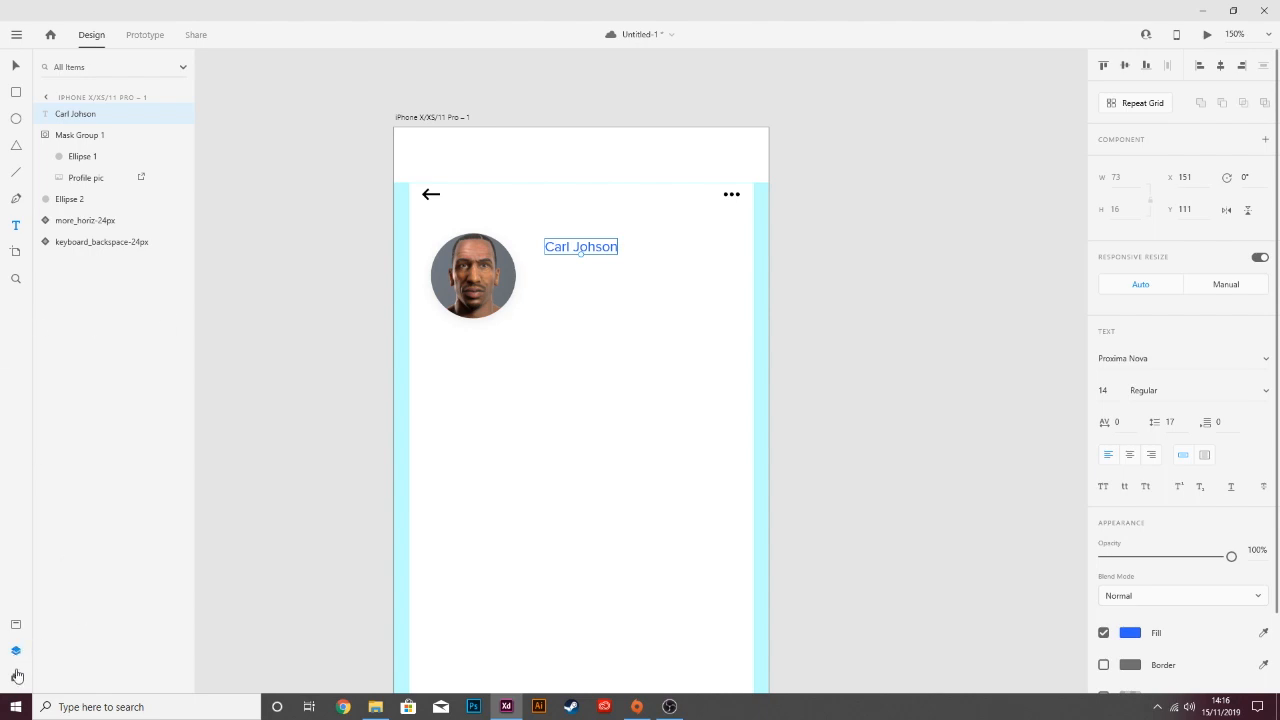
Apply the dark Proxima Nova 20pt character style to the name text and move it slightly down beside the profile picture.
click(15, 625)
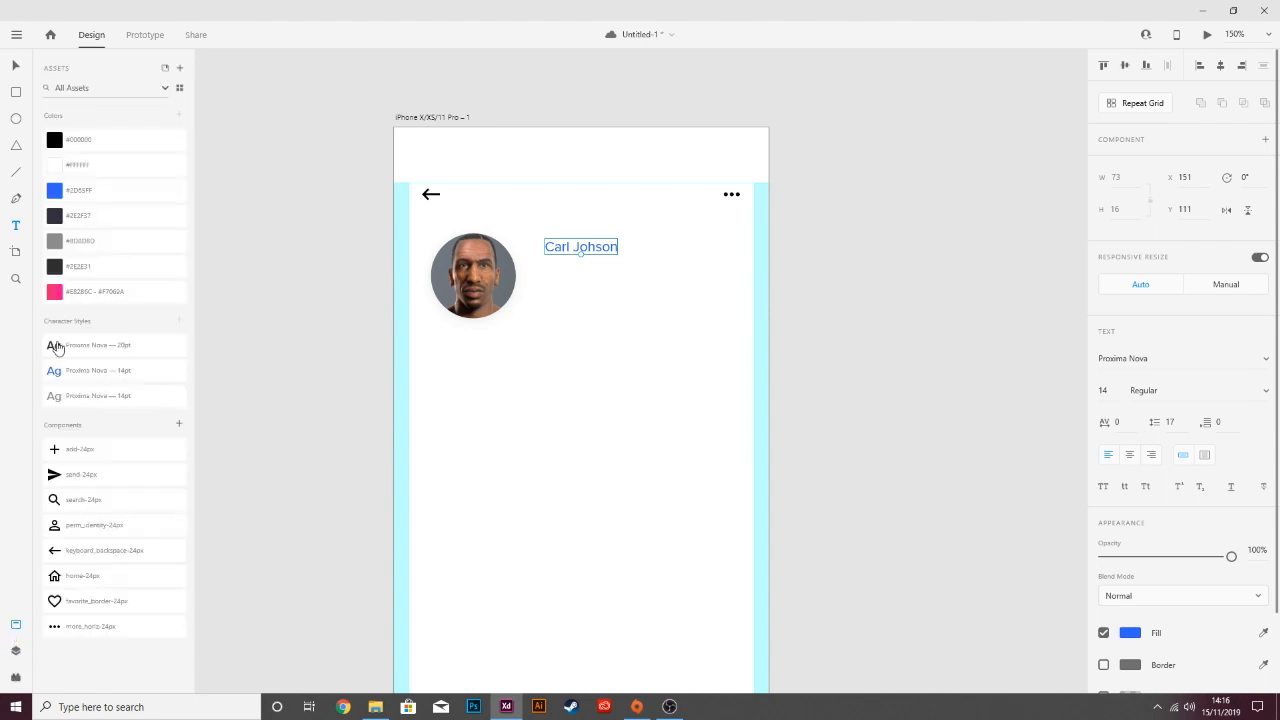
click(125, 350)
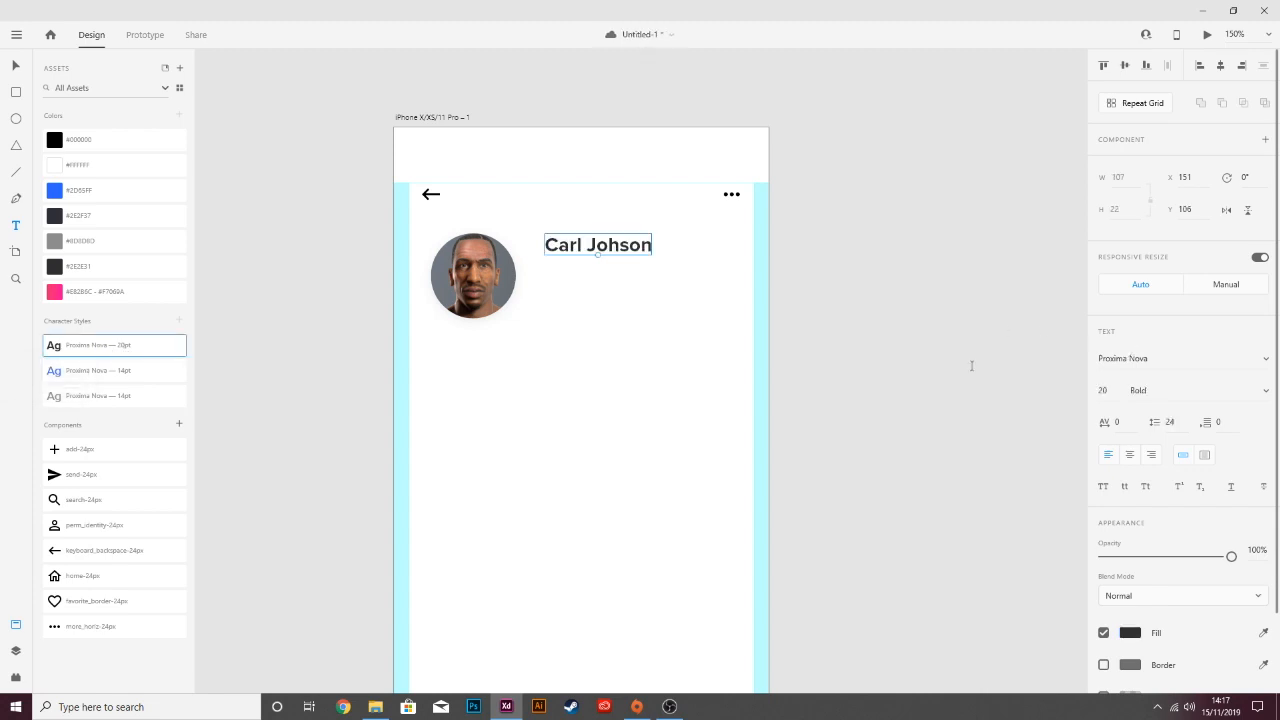
click(925, 312)
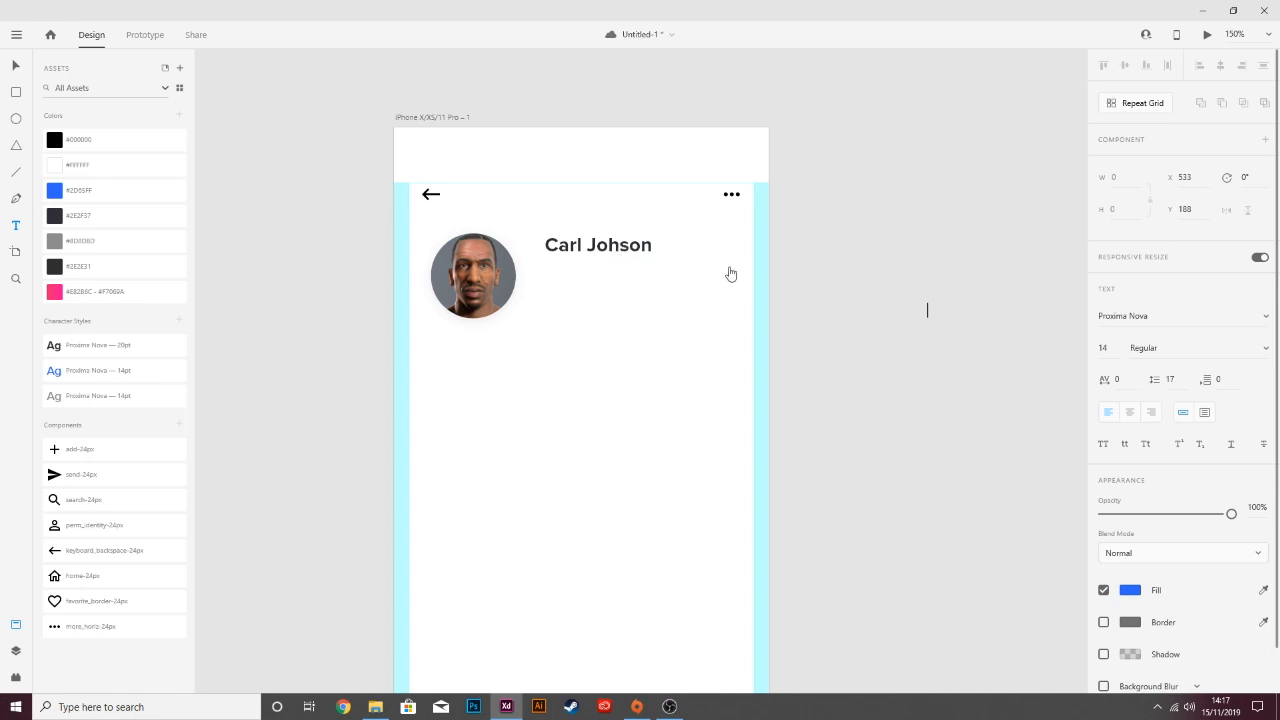
click(15, 70)
mouse_move(608, 248)
mouse_down()
mouse_move(609, 268)
mouse_move(609, 253)
mouse_up()
click(620, 294)
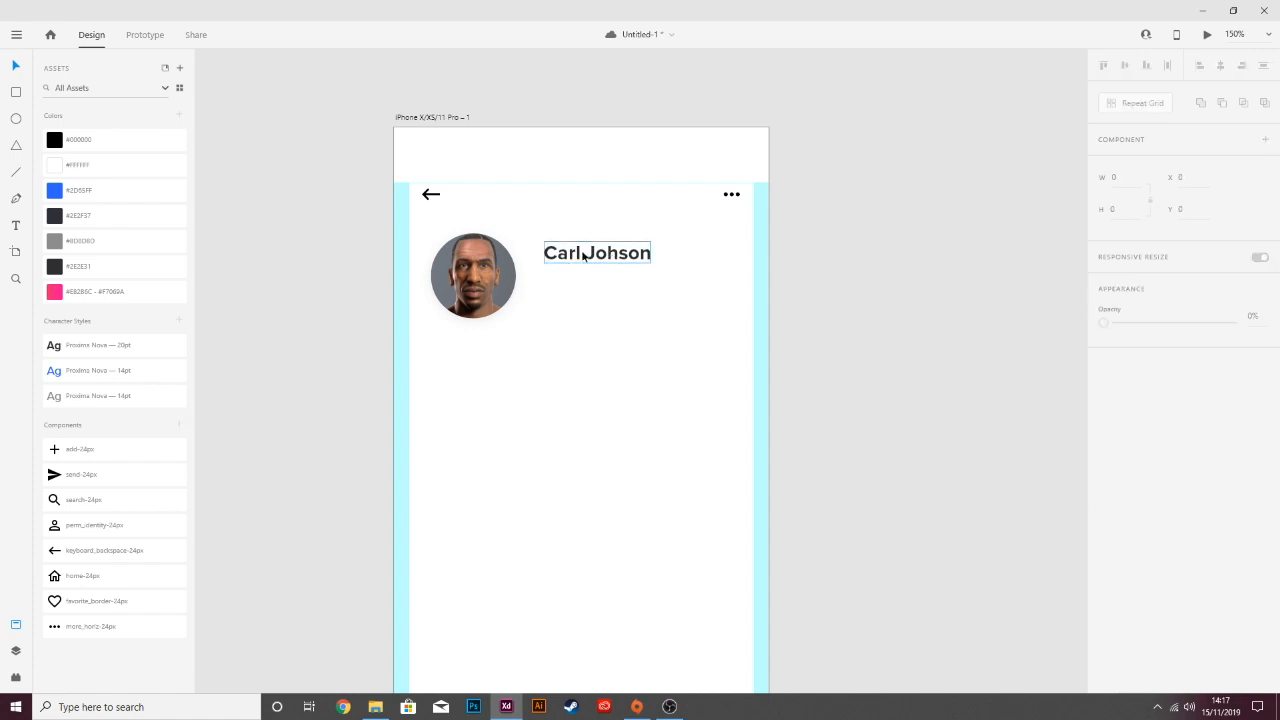
Duplicate the name text directly below, change the copy to "Hustler" and save the document.
drag(584, 257, 585, 273)
double_click(584, 276)
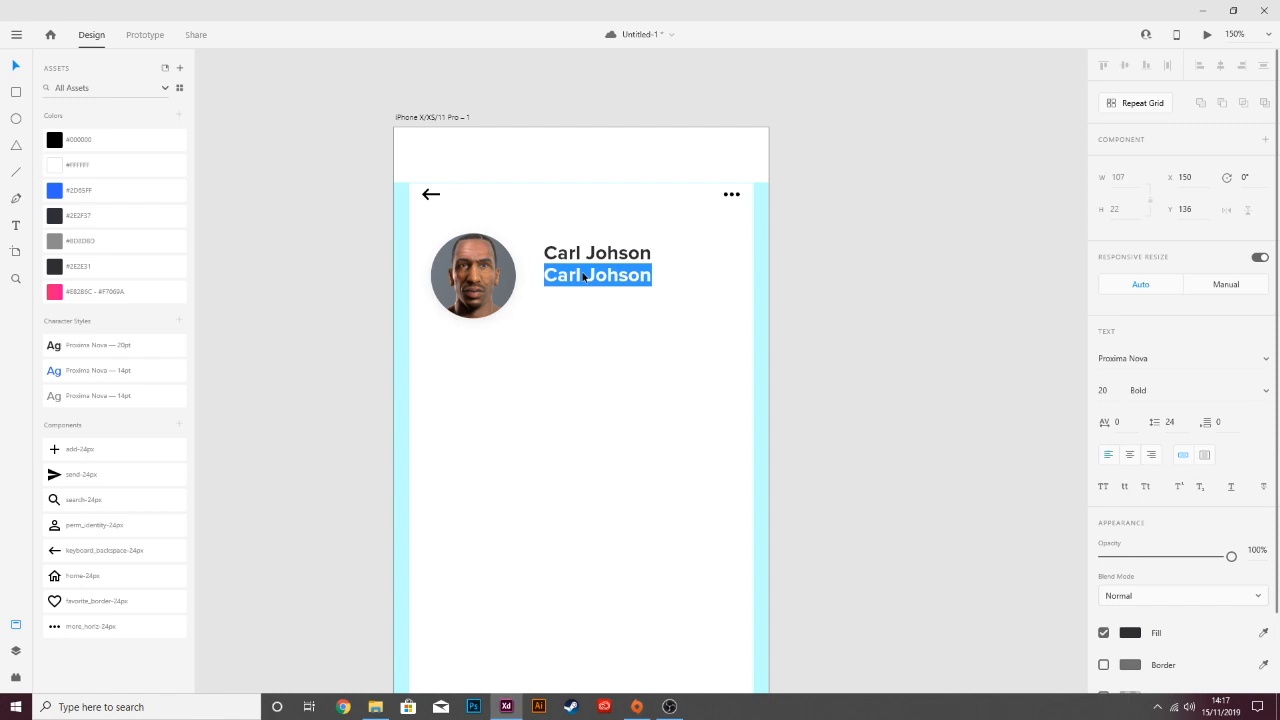
text(Hustler)
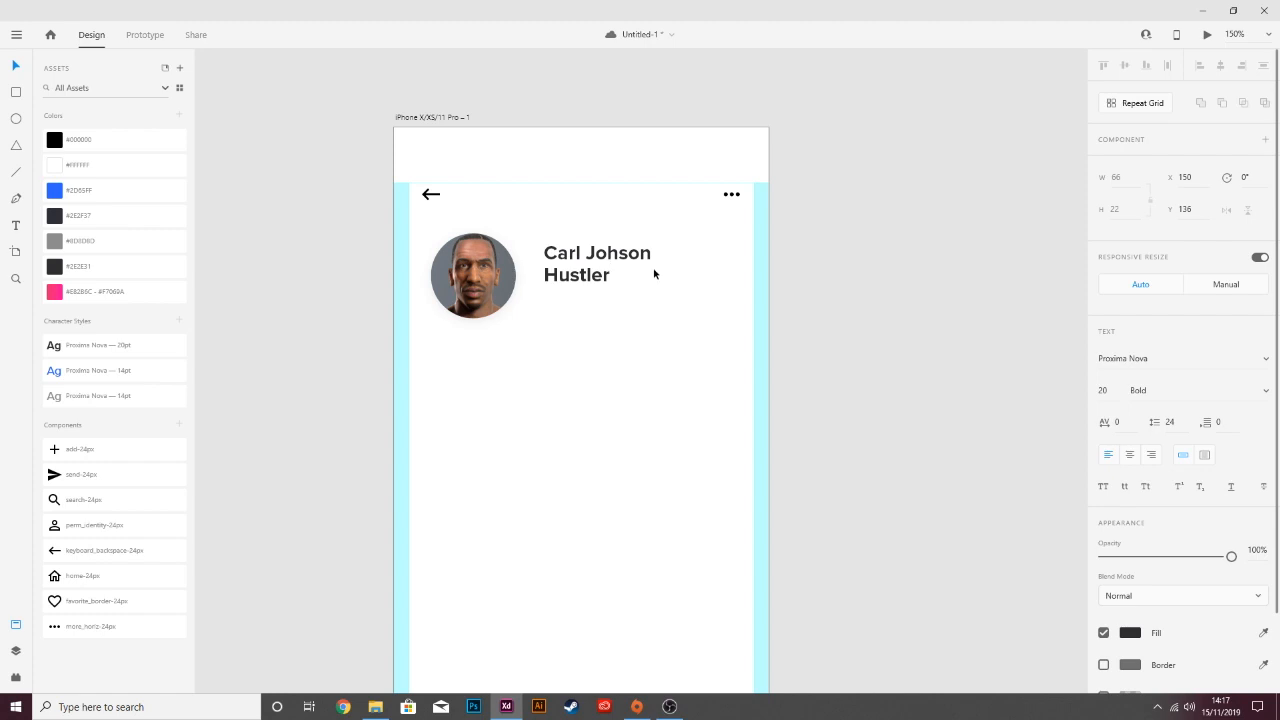
key(ctrl+s)
click(16, 67)
click(520, 329)
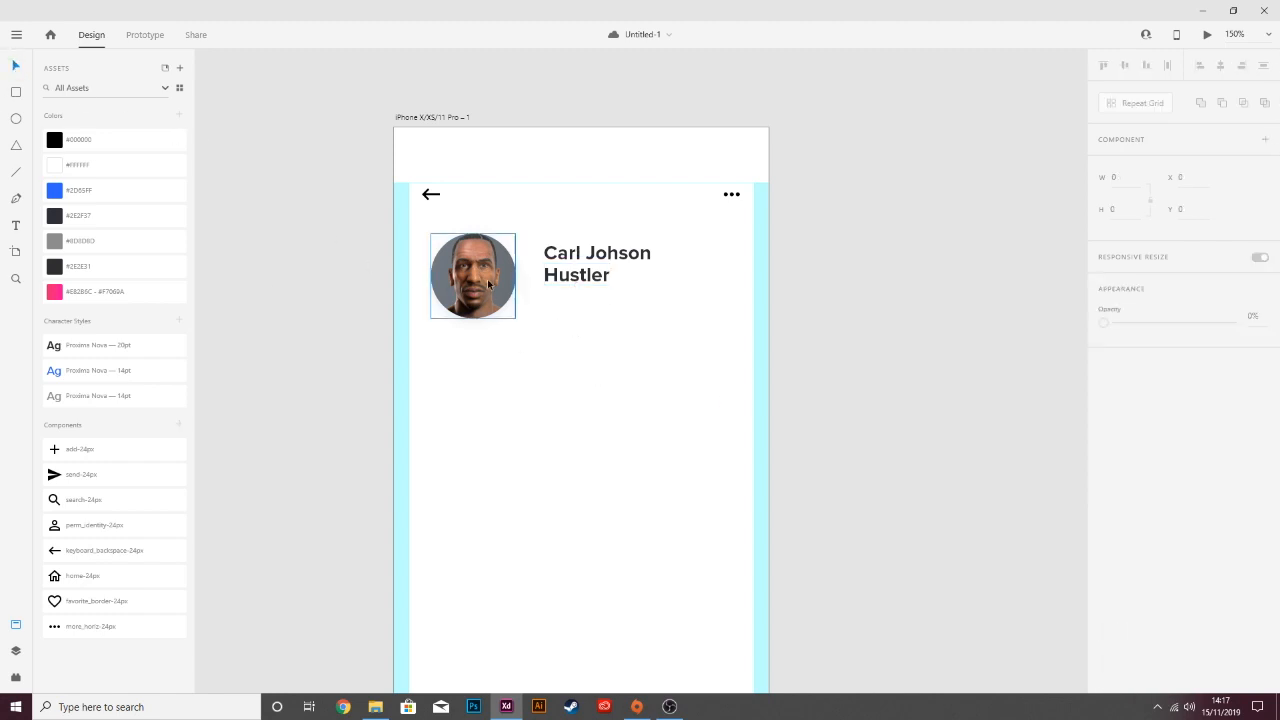
Apply the grey Proxima Nova 14pt character style to "Hustler" and move it up close beneath the name.
click(583, 280)
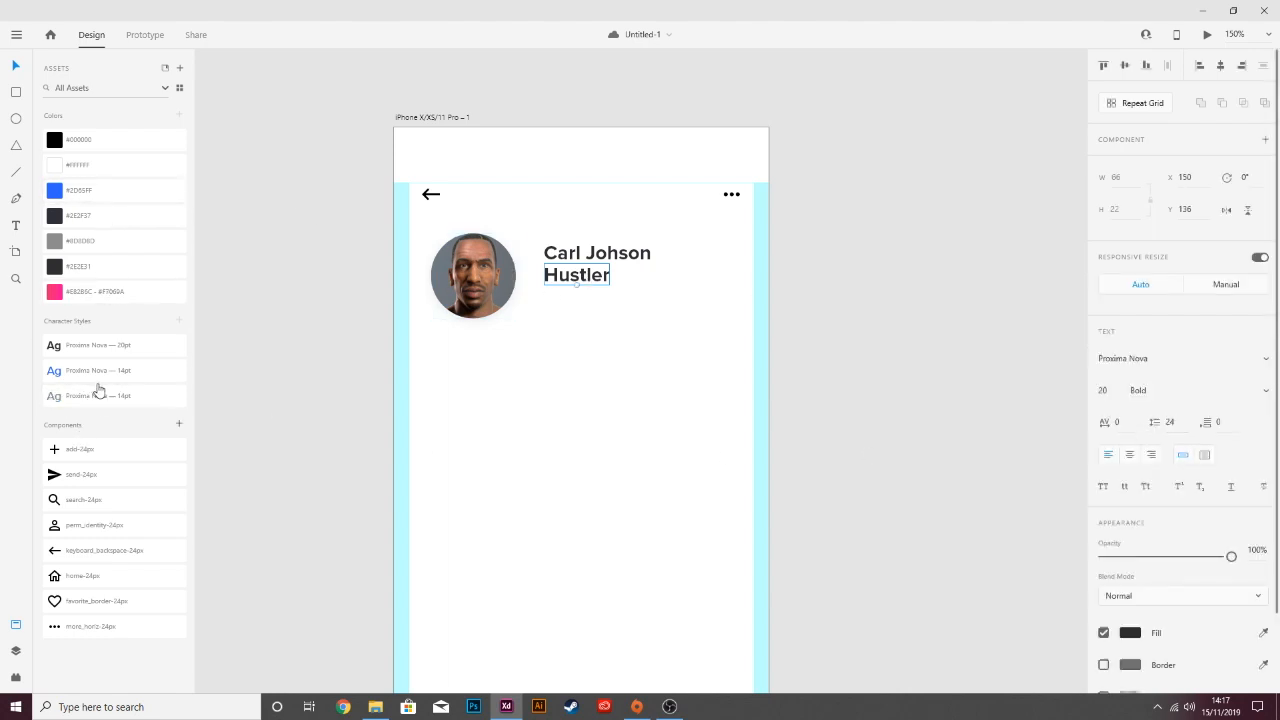
click(640, 282)
click(566, 277)
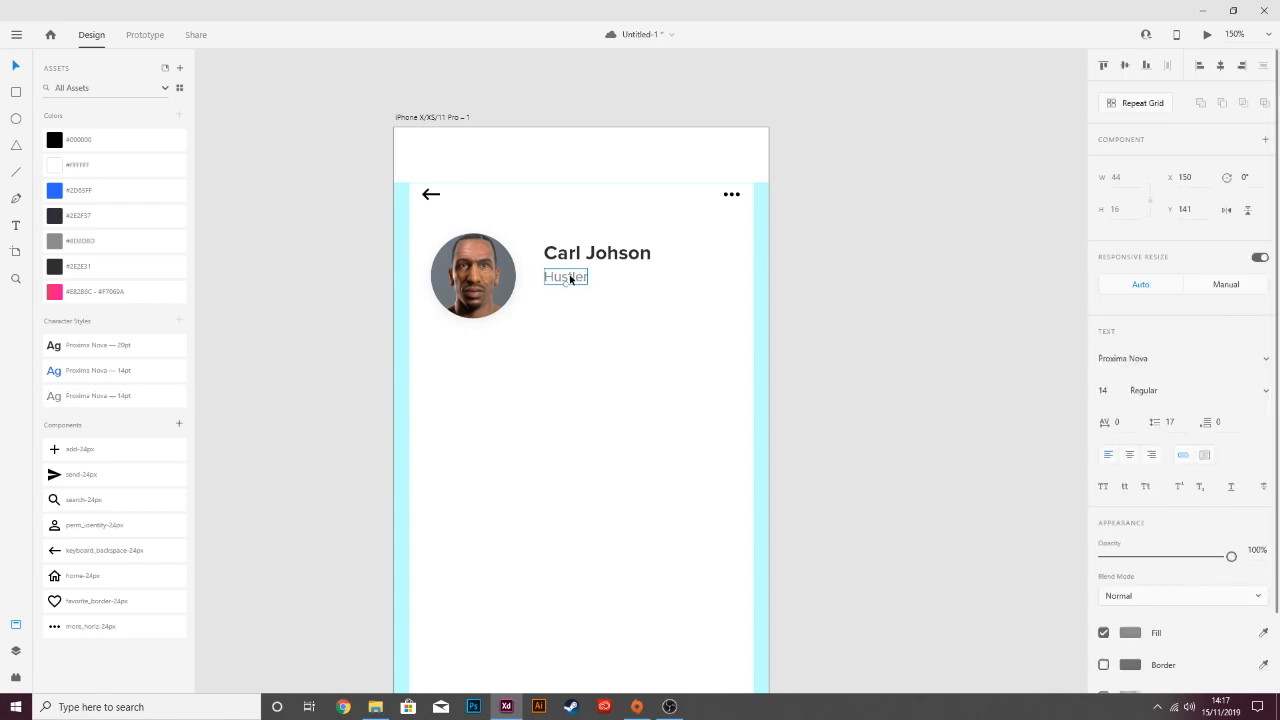
click(613, 302)
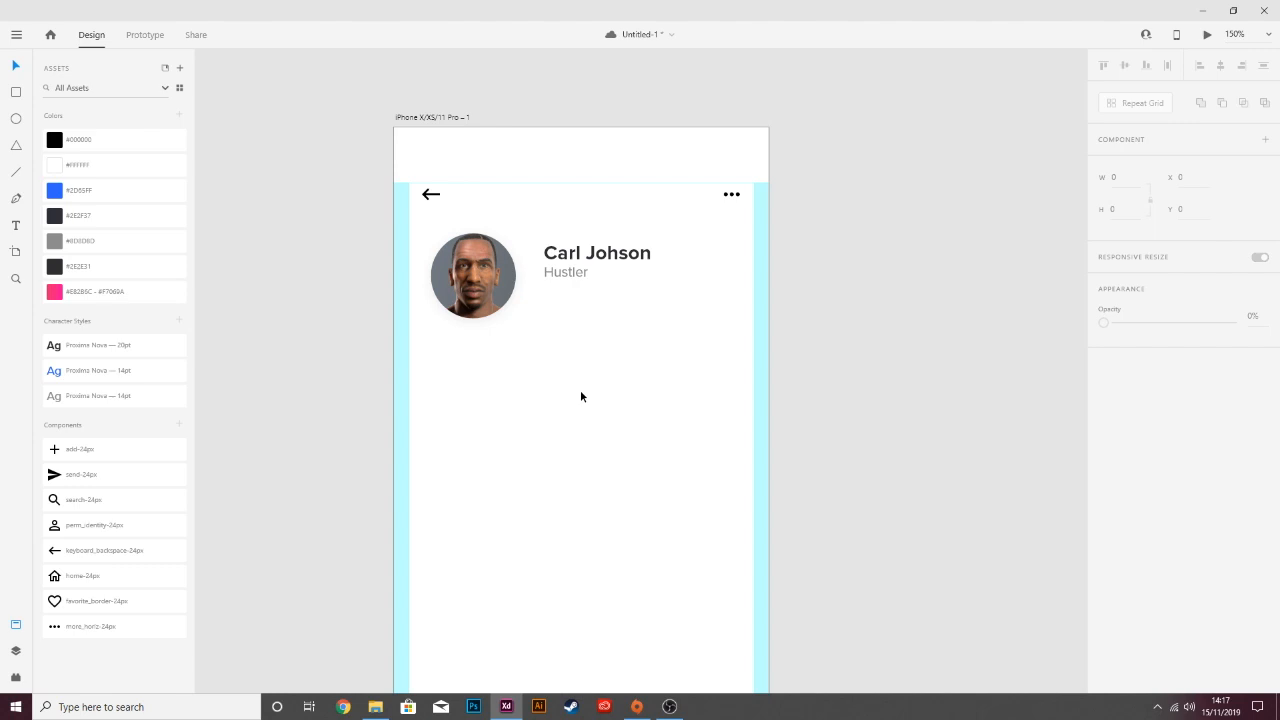
Lighten the fill colour of the "Hustler" text to a pale grey.
click(566, 273)
click(1130, 632)
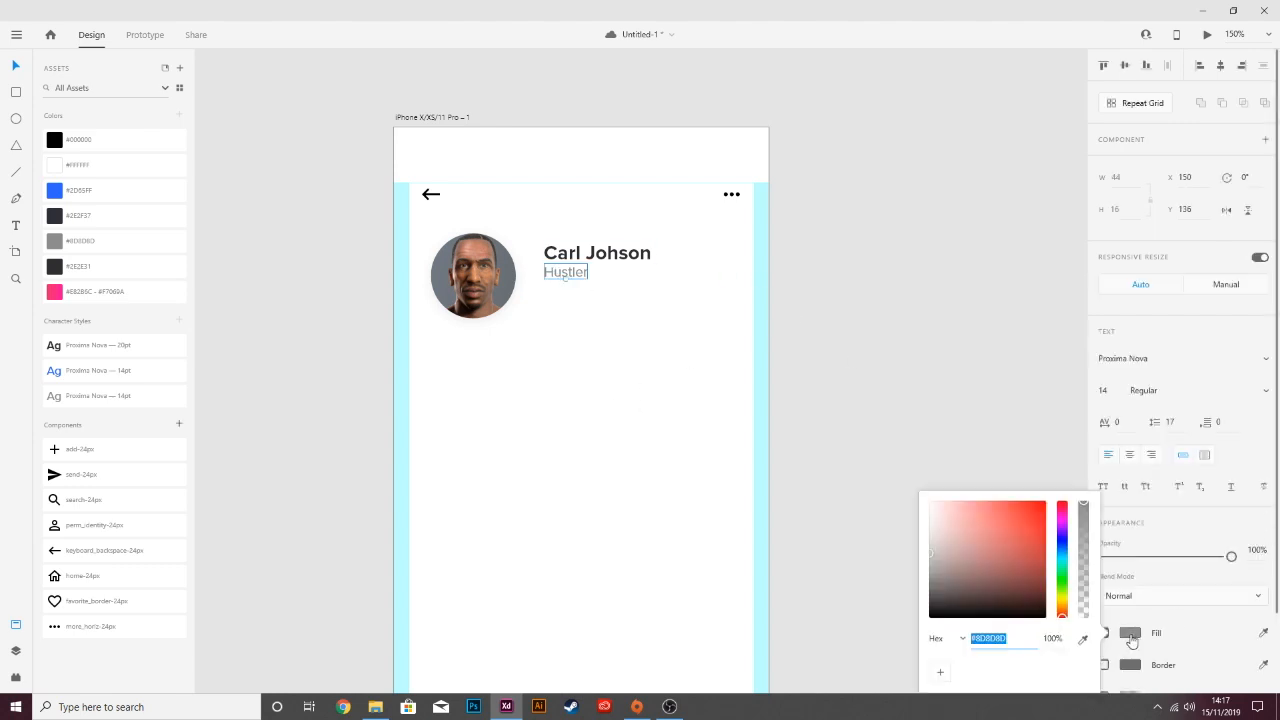
drag(928, 544, 915, 530)
click(659, 329)
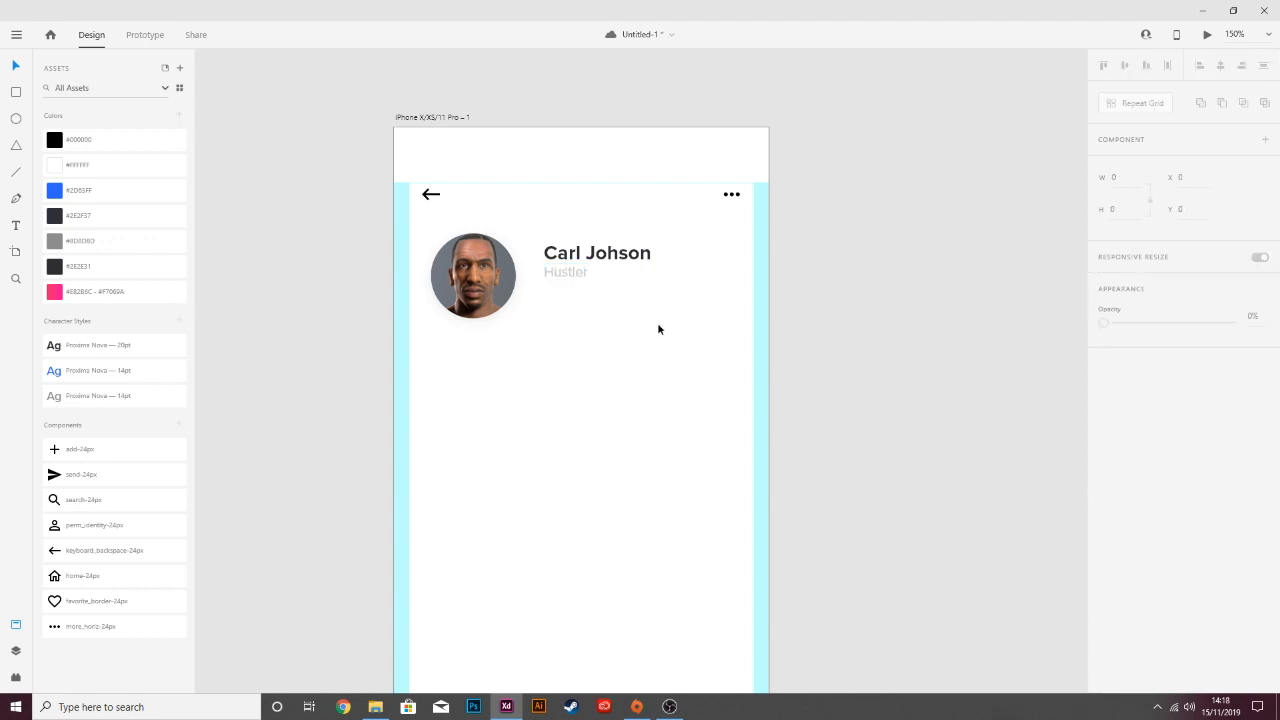
Duplicate the "Hustler" text directly below and replace the copy's text with the character's street and city.
click(565, 271)
drag(565, 271, 567, 288)
double_click(567, 288)
text(Grov)
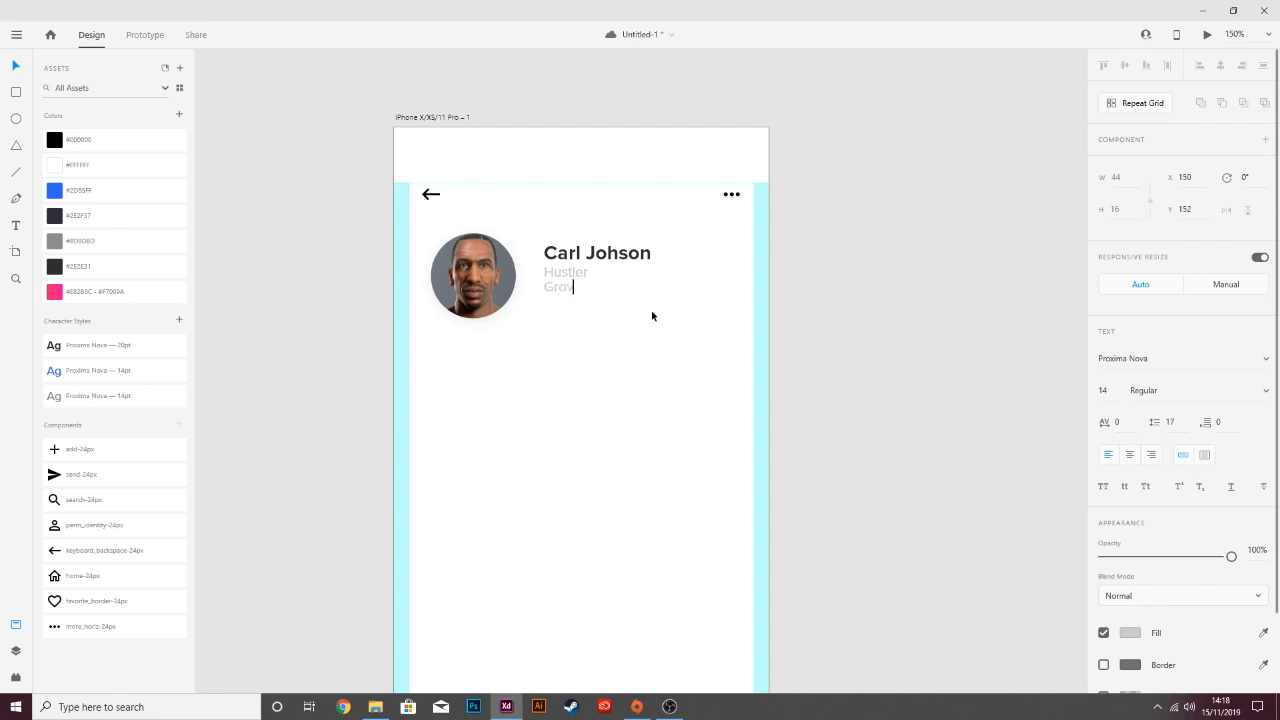
text(e St, Los Santos)
click(692, 357)
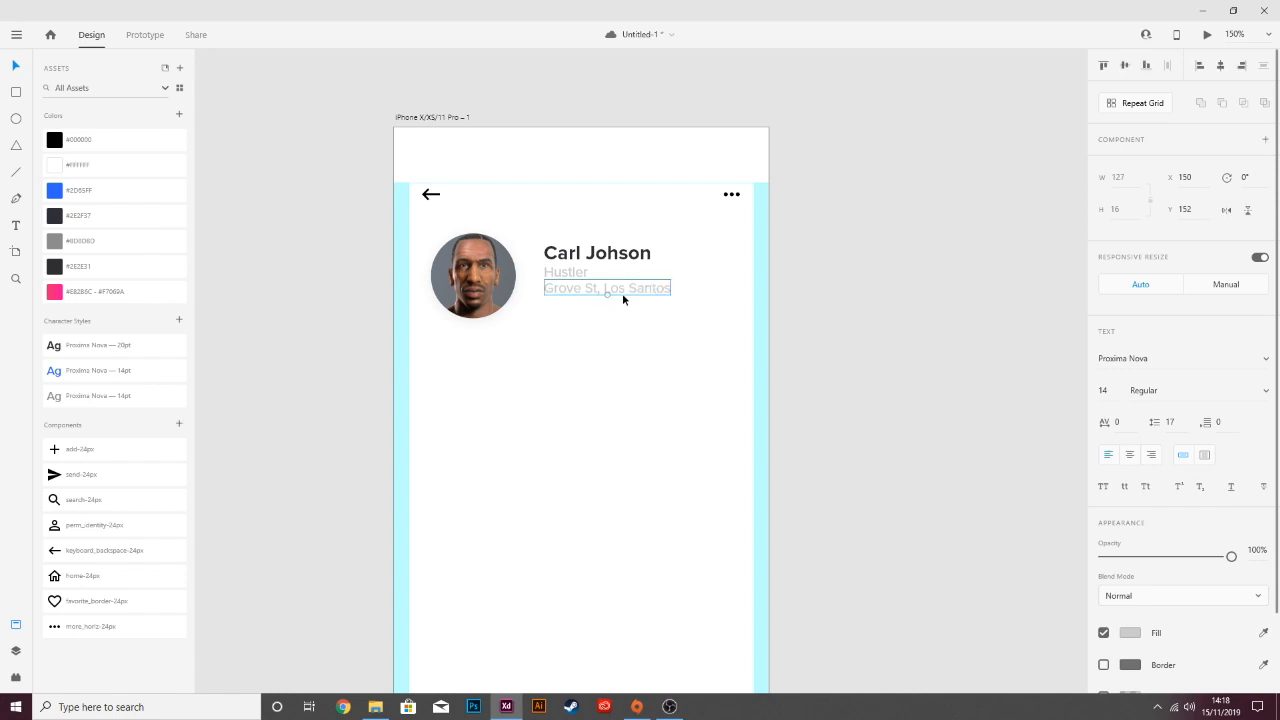
Apply the grey Proxima Nova 14pt character style to the location line and darken its fill to #686868.
click(138, 352)
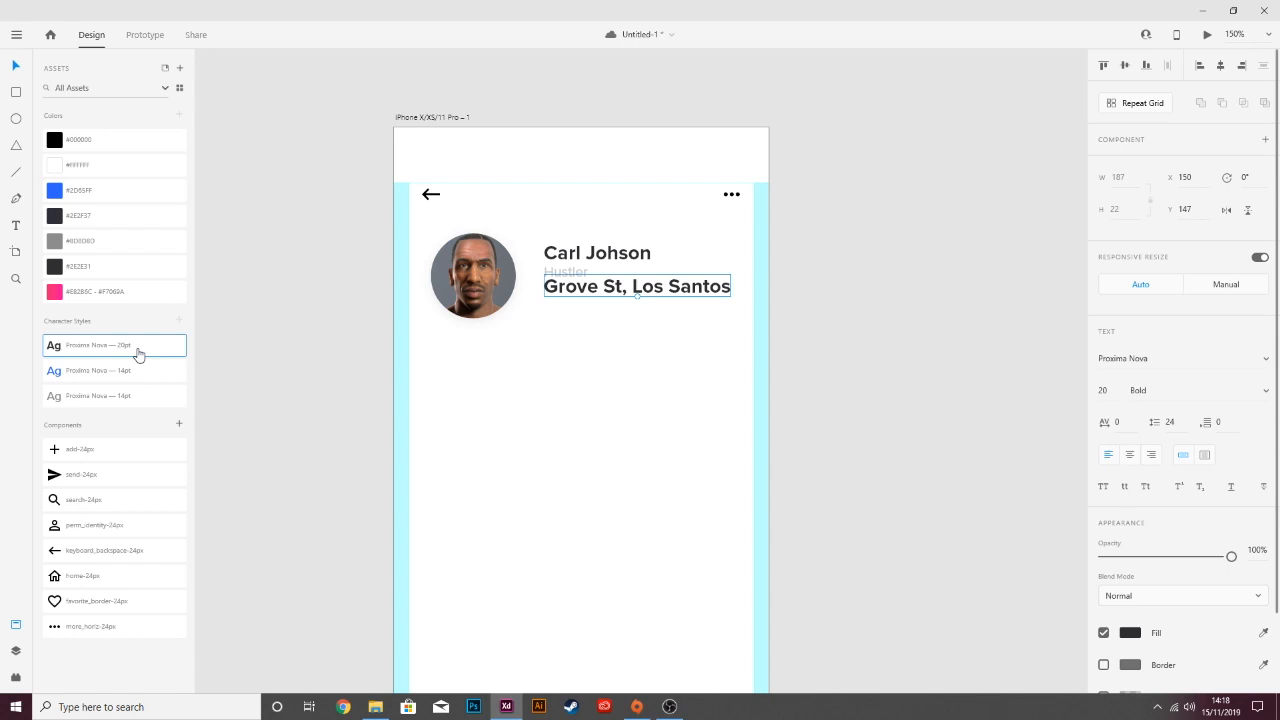
click(110, 393)
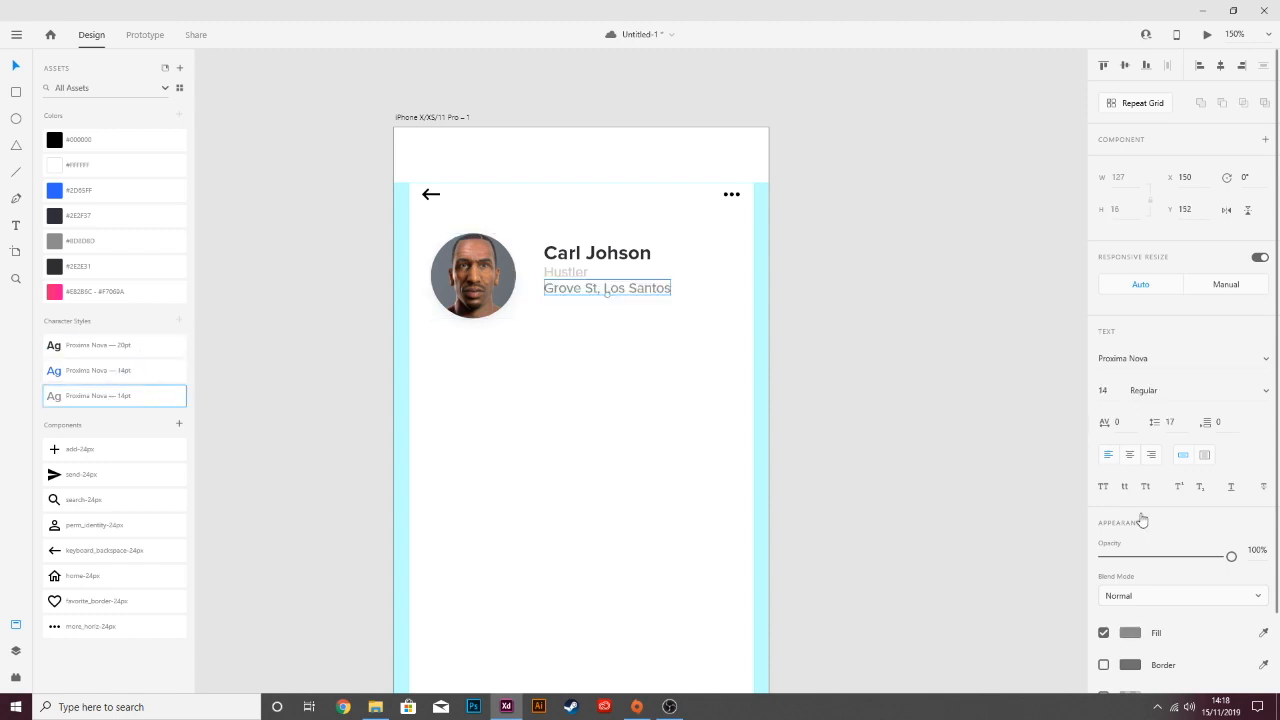
click(1130, 634)
click(948, 588)
drag(948, 588, 903, 577)
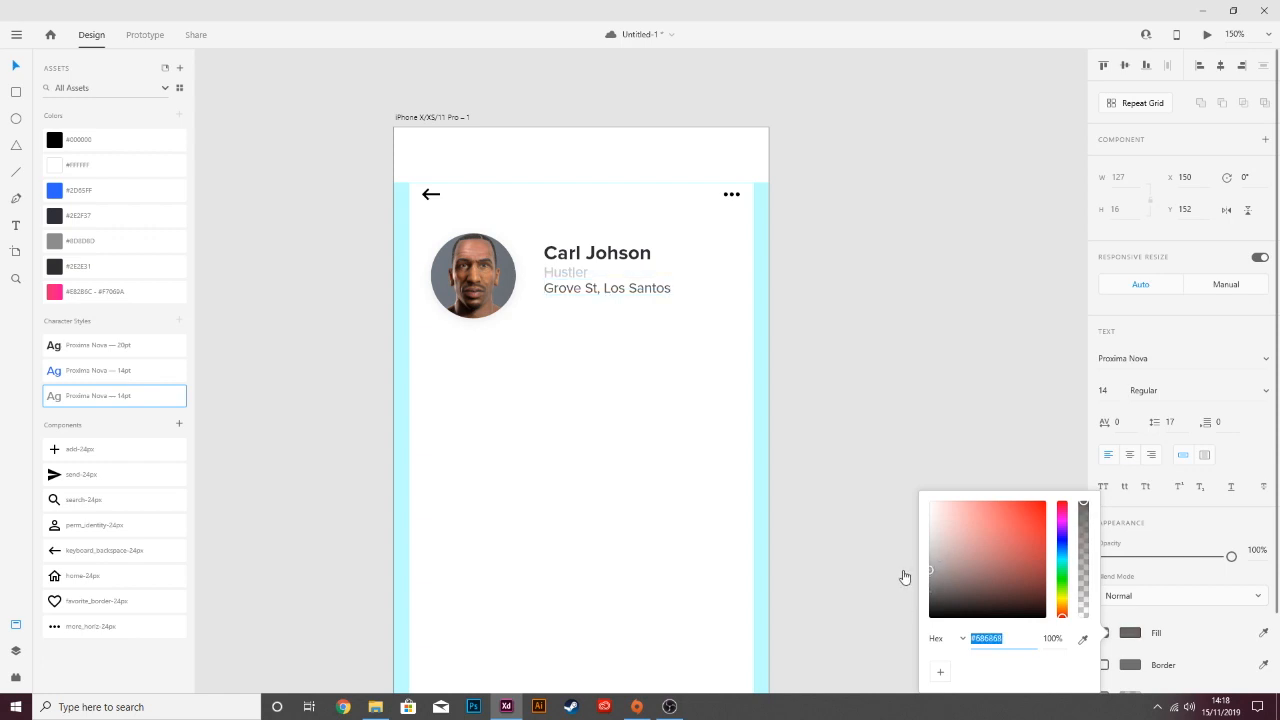
click(583, 366)
click(620, 291)
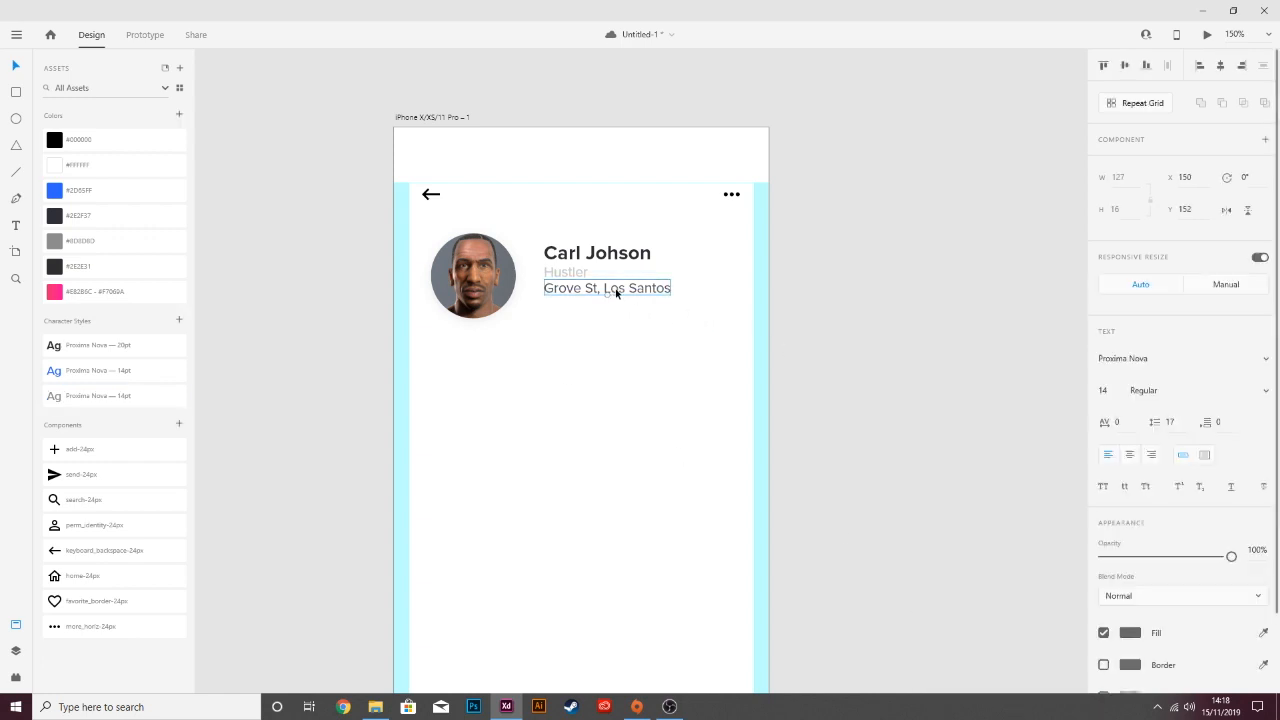
drag(617, 292, 617, 308)
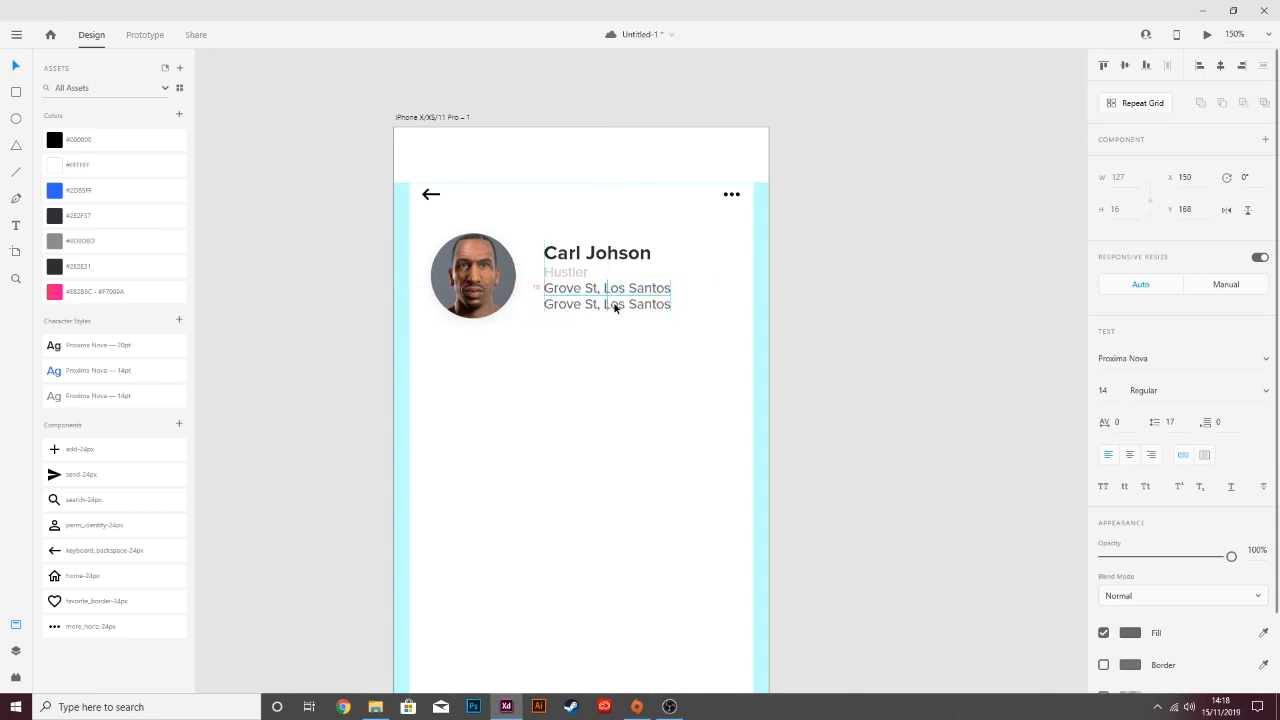
double_click(627, 305)
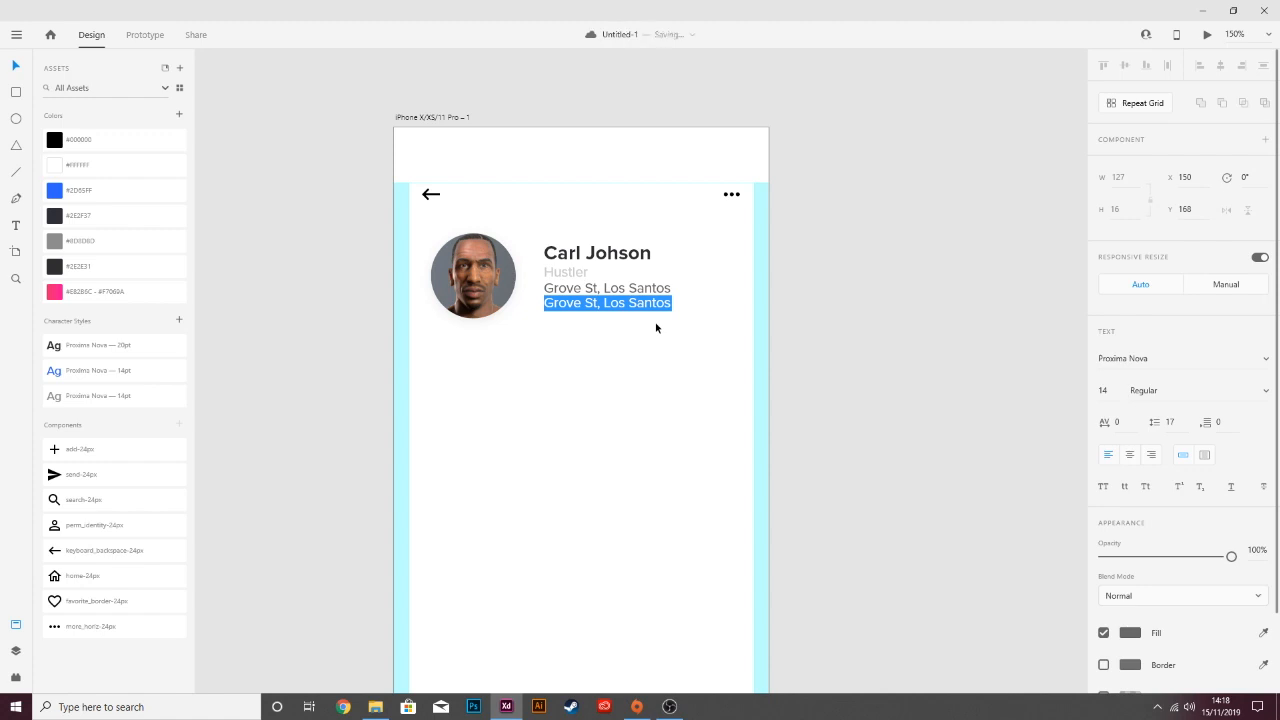
key(BackSpace)
text(http://roc)
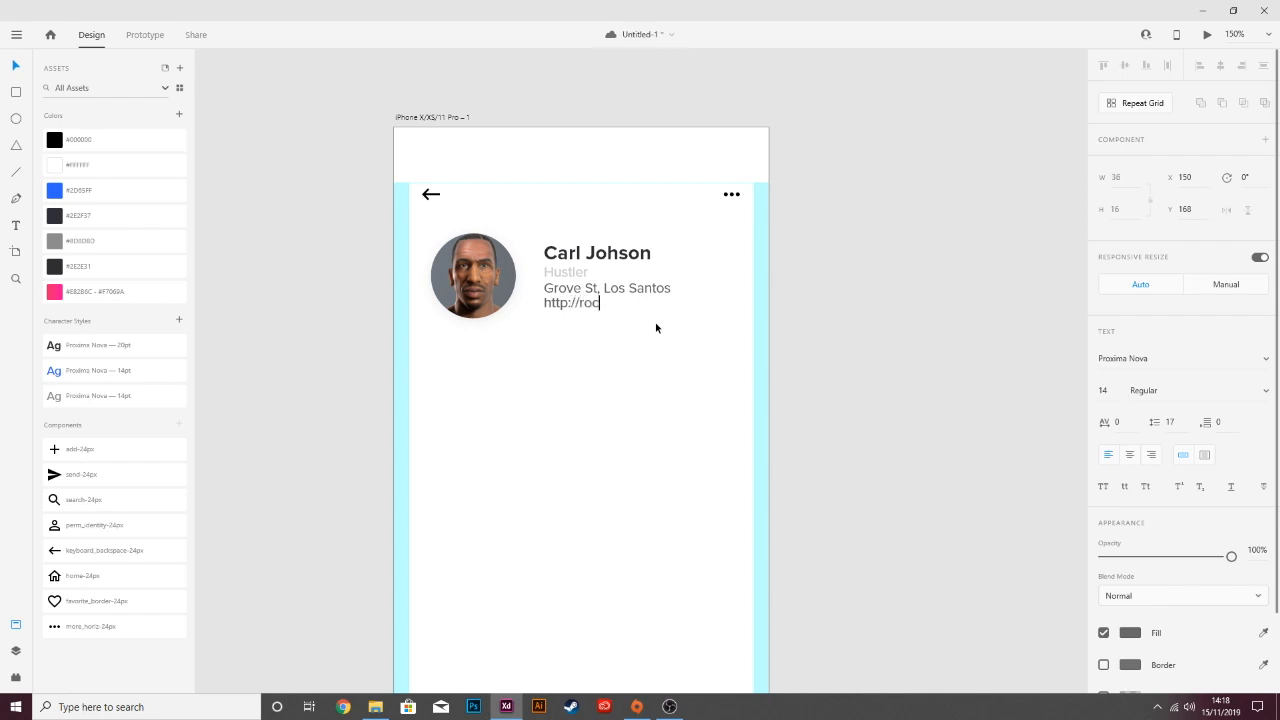
text(kstargames.cokm)
key(BackSpace)
key(BackSpace)
text(m)
key(Escape)
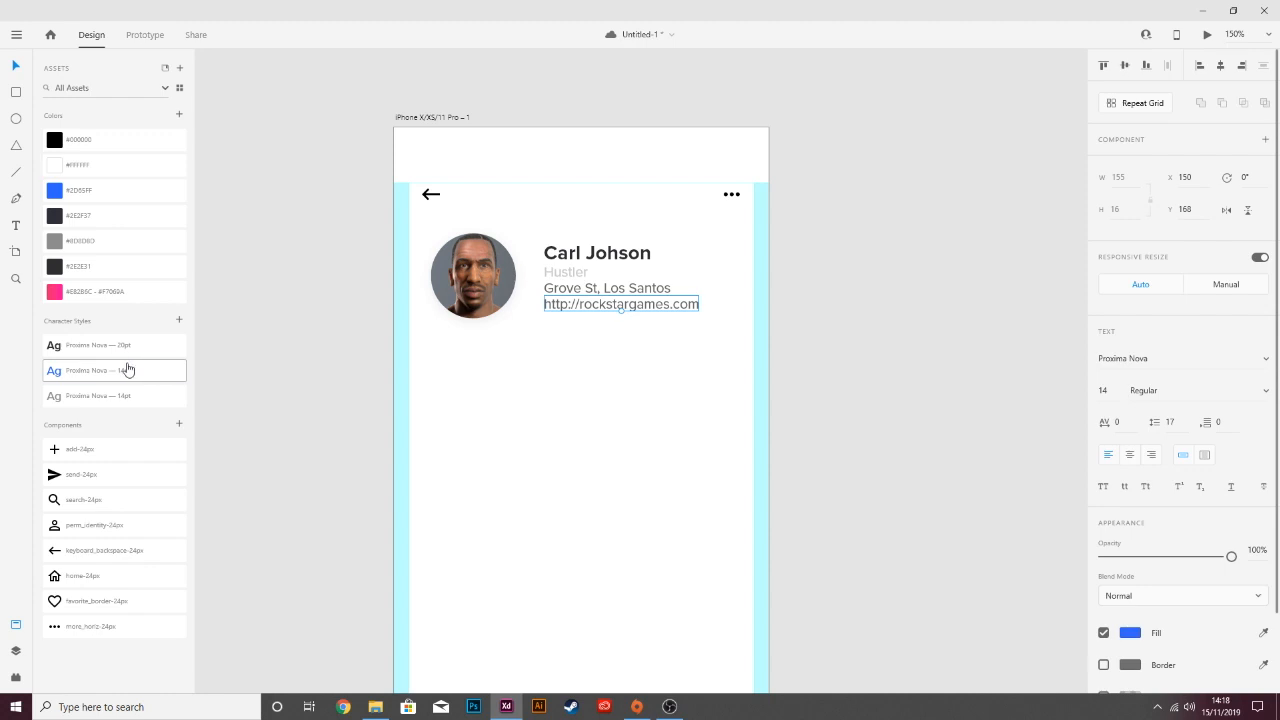
click(573, 366)
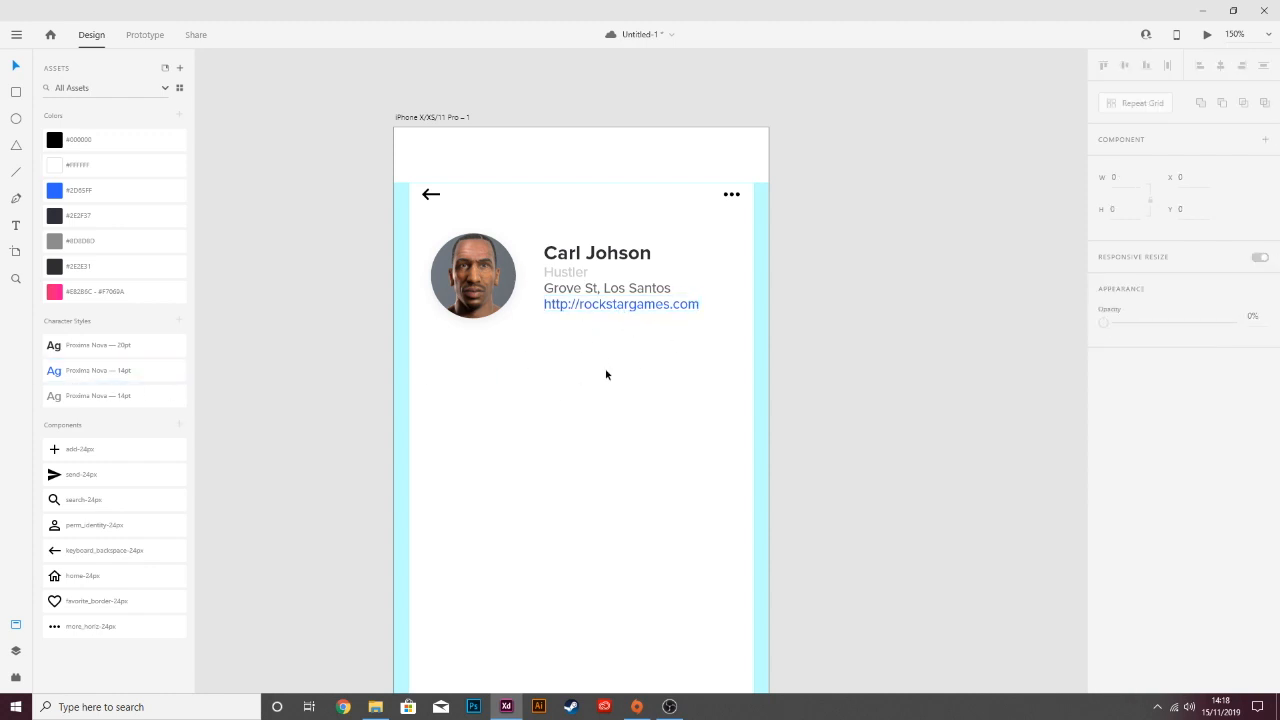
Draw a rectangle below the profile details and set its size to 174 by 34.
scroll(616, 369, up, 1)
drag(466, 364, 484, 357)
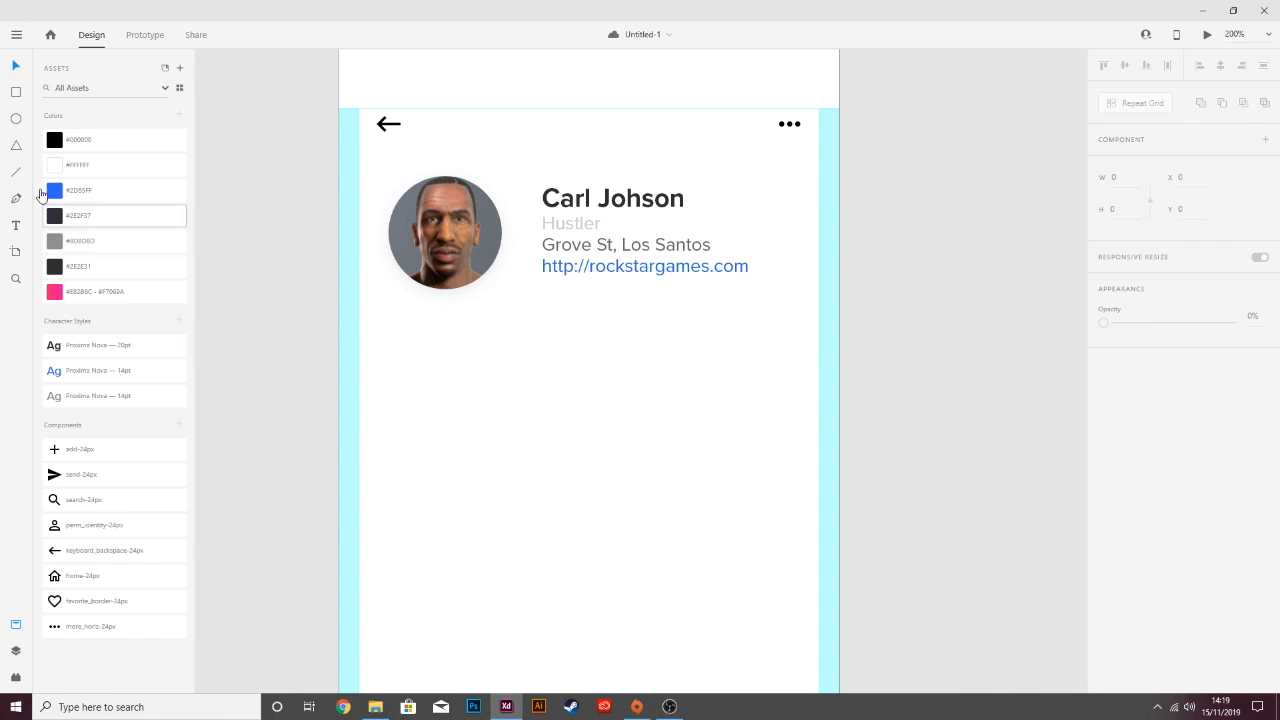
click(17, 92)
mouse_move(462, 317)
mouse_down()
mouse_move(480, 368)
mouse_move(680, 349)
mouse_move(658, 359)
mouse_up()
click(1120, 177)
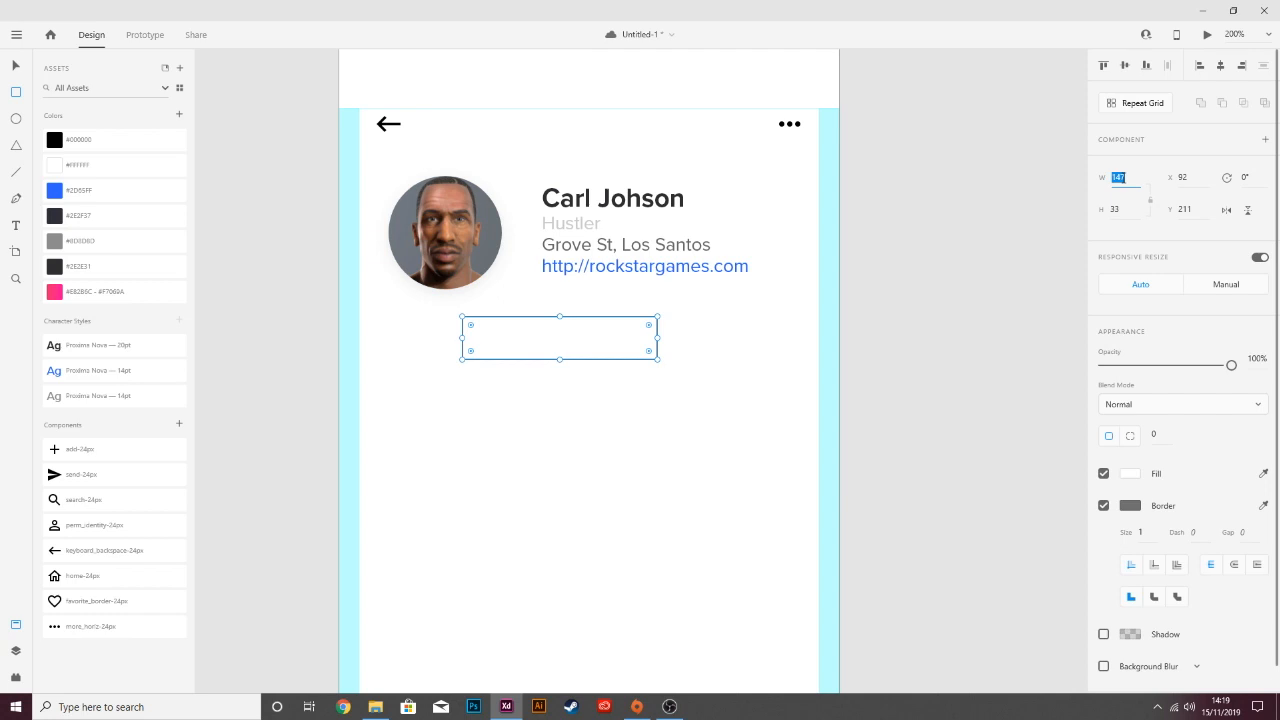
text(1)
click(1118, 209)
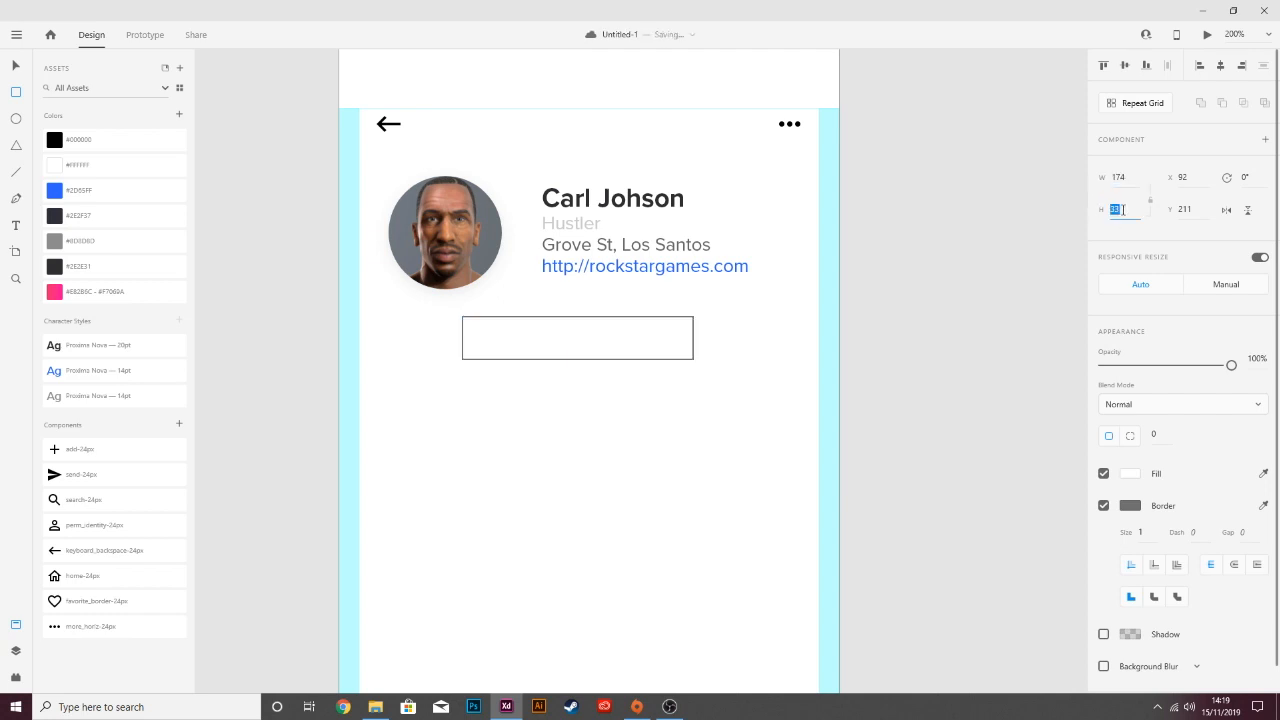
text(3)
key(Return)
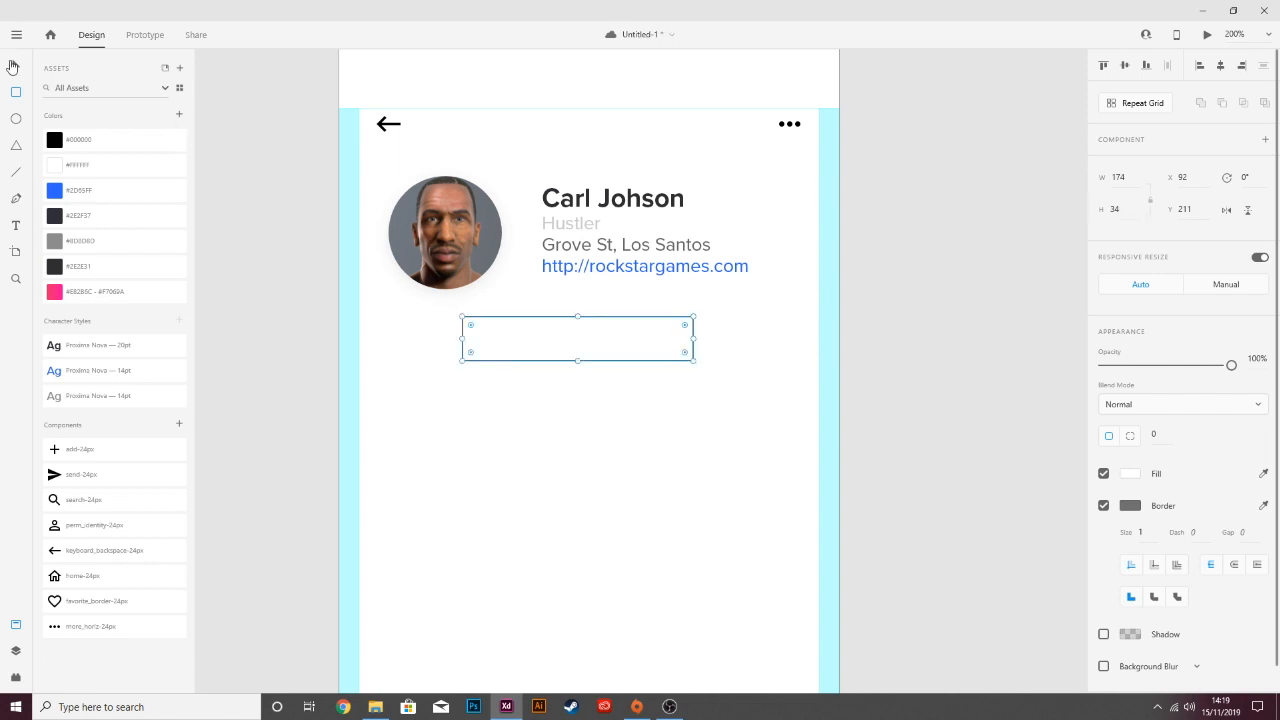
Set the rectangle's corner radius to 5 and move it left to X 56.
click(12, 66)
click(1156, 437)
text(5)
drag(604, 344, 556, 344)
click(677, 323)
click(586, 343)
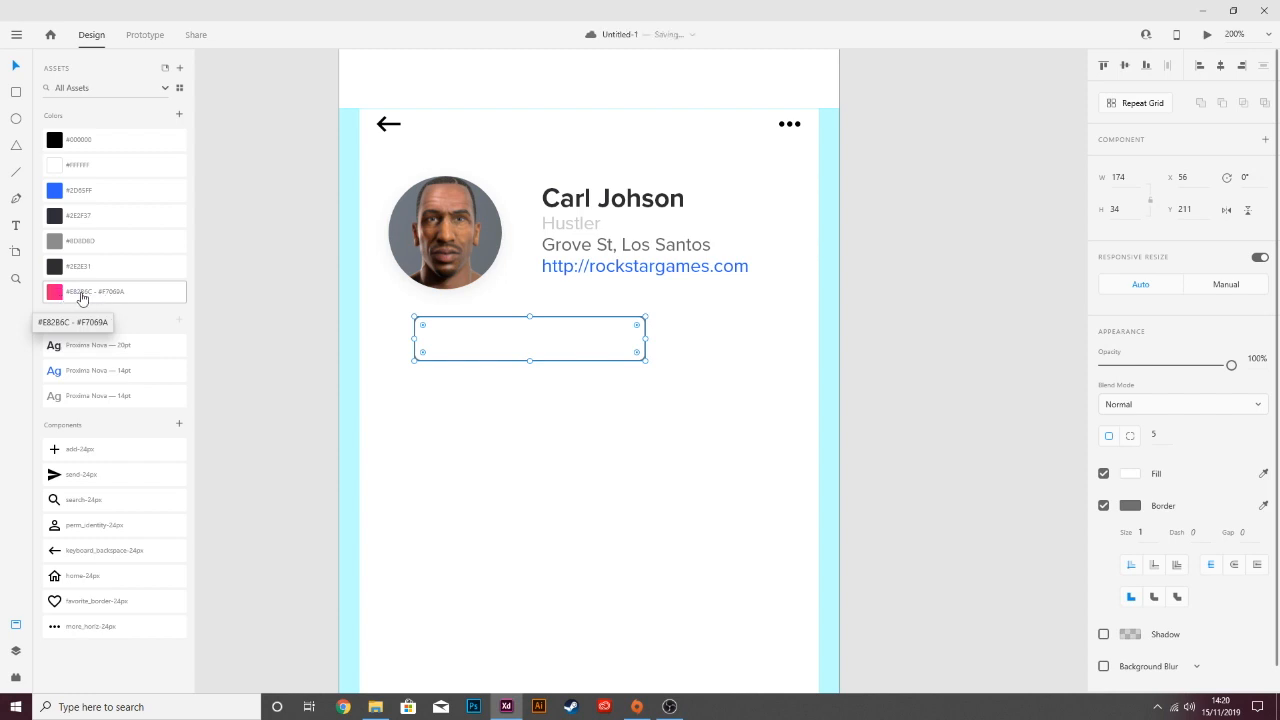
Fill the rounded rectangle with the saved pink gradient and remove its border.
click(82, 298)
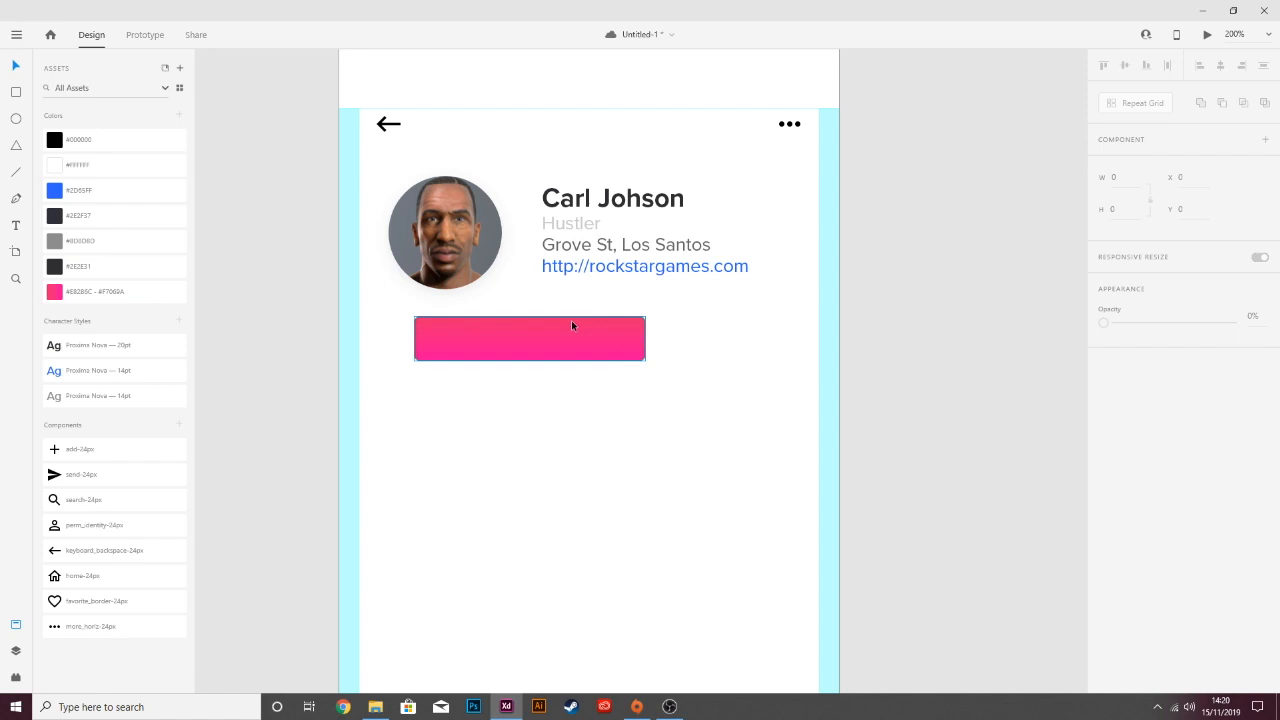
click(1103, 505)
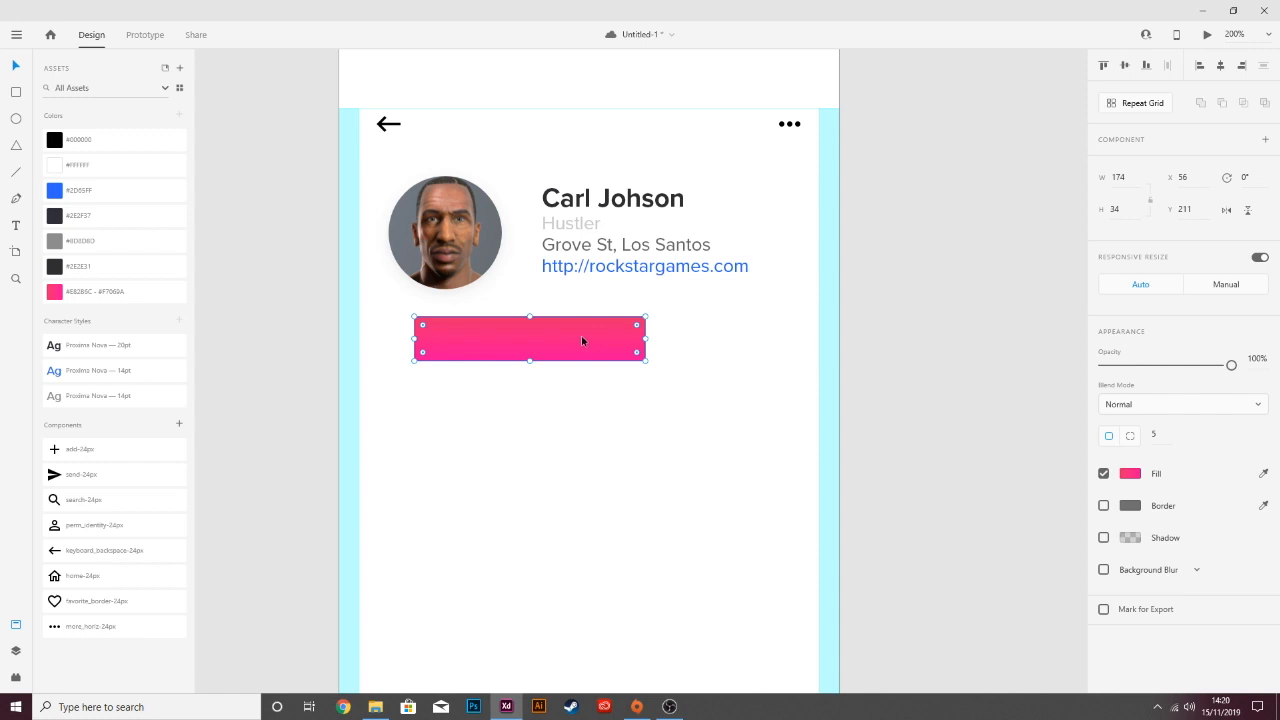
click(625, 417)
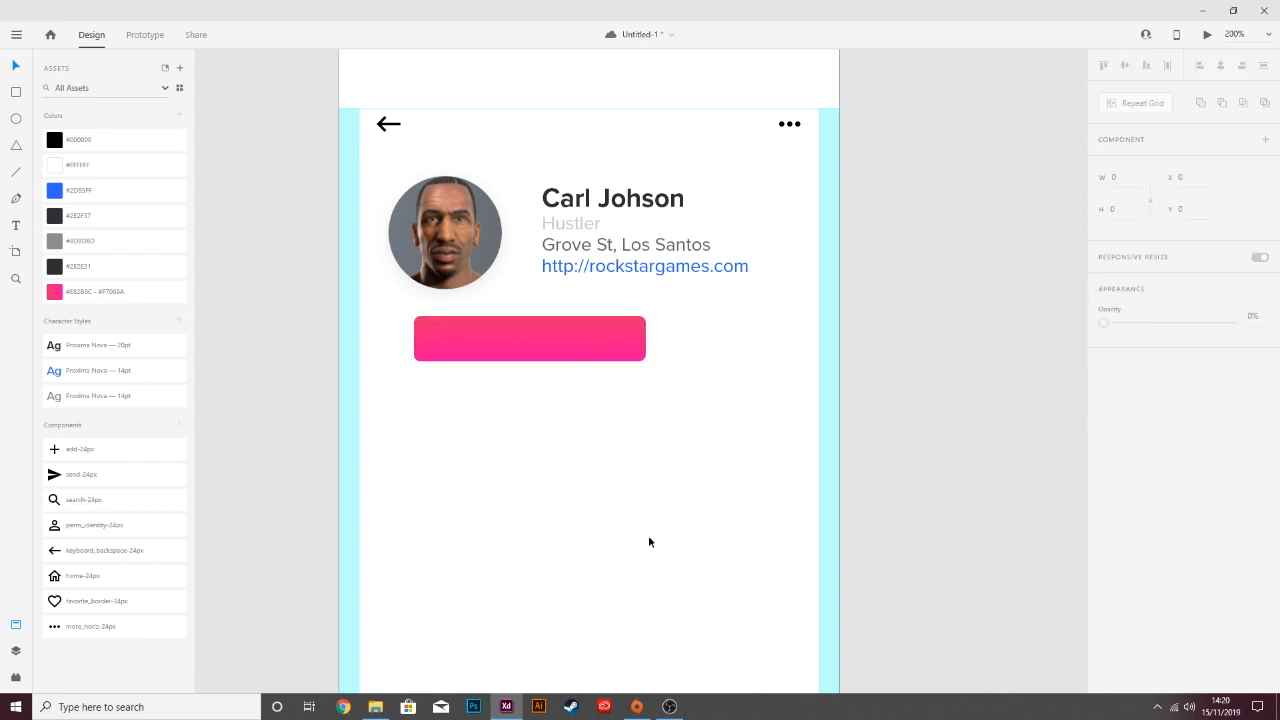
Add the text "Follow" on the pink button and set its font weight to Bold.
key(t)
click(490, 339)
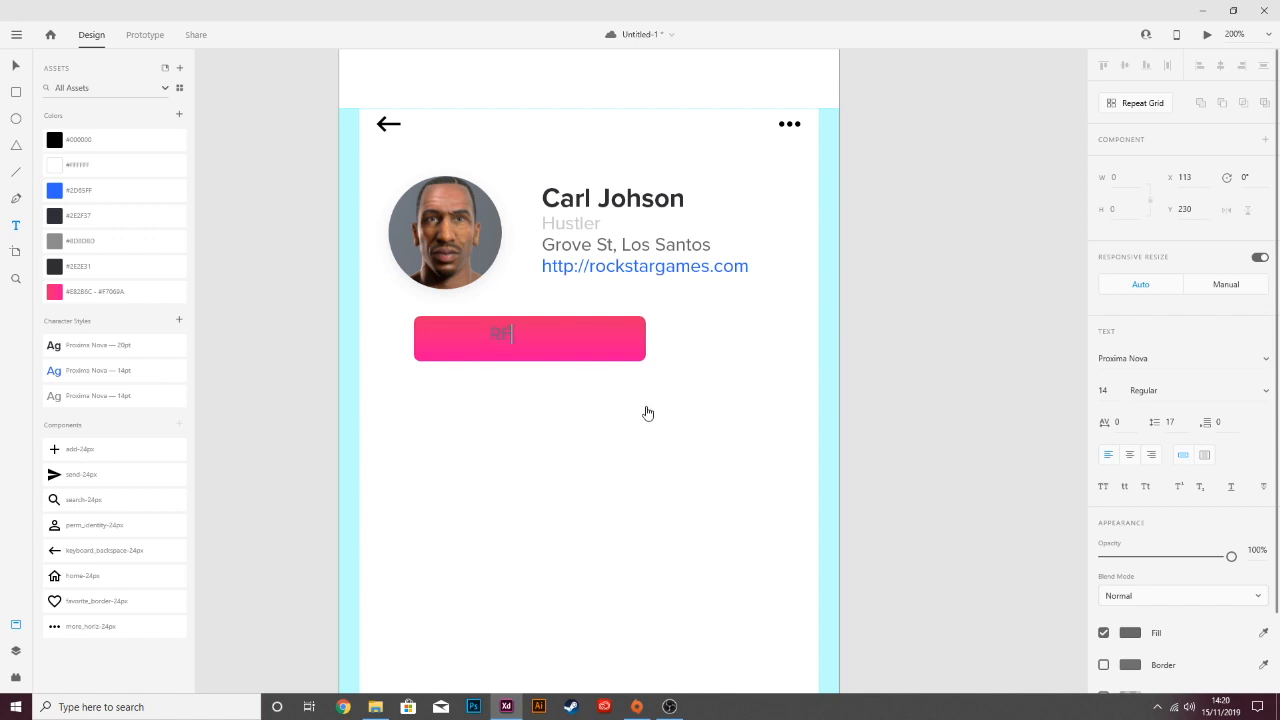
text(Follow)
click(16, 66)
click(1262, 390)
click(1150, 520)
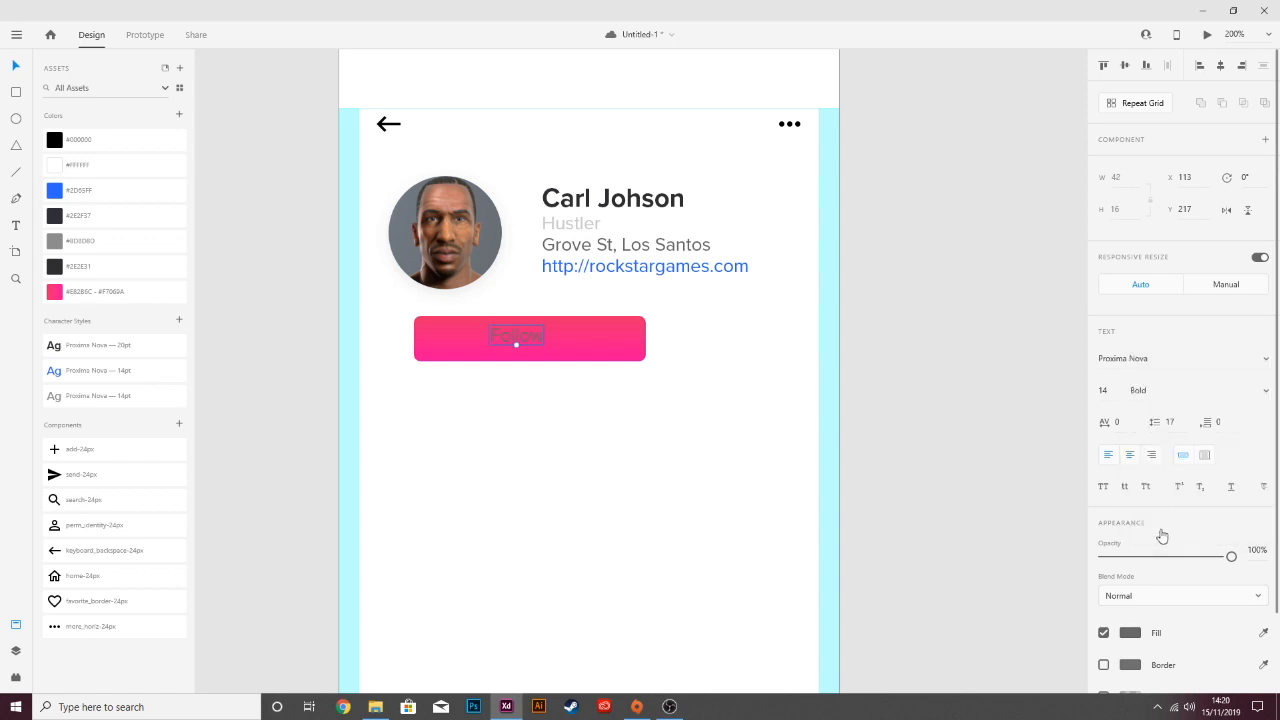
Change the "Follow" label's fill to white and centre the label on the pink button.
click(1128, 636)
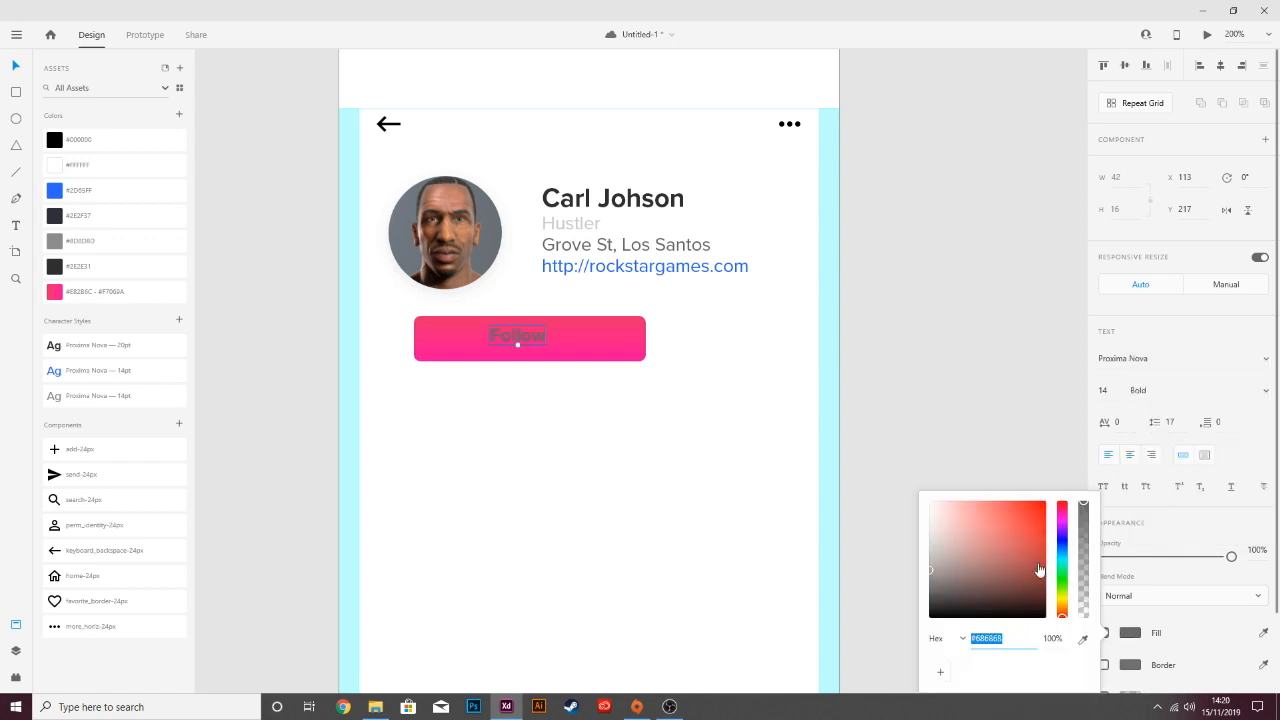
click(85, 165)
click(558, 389)
drag(523, 339, 535, 342)
click(635, 407)
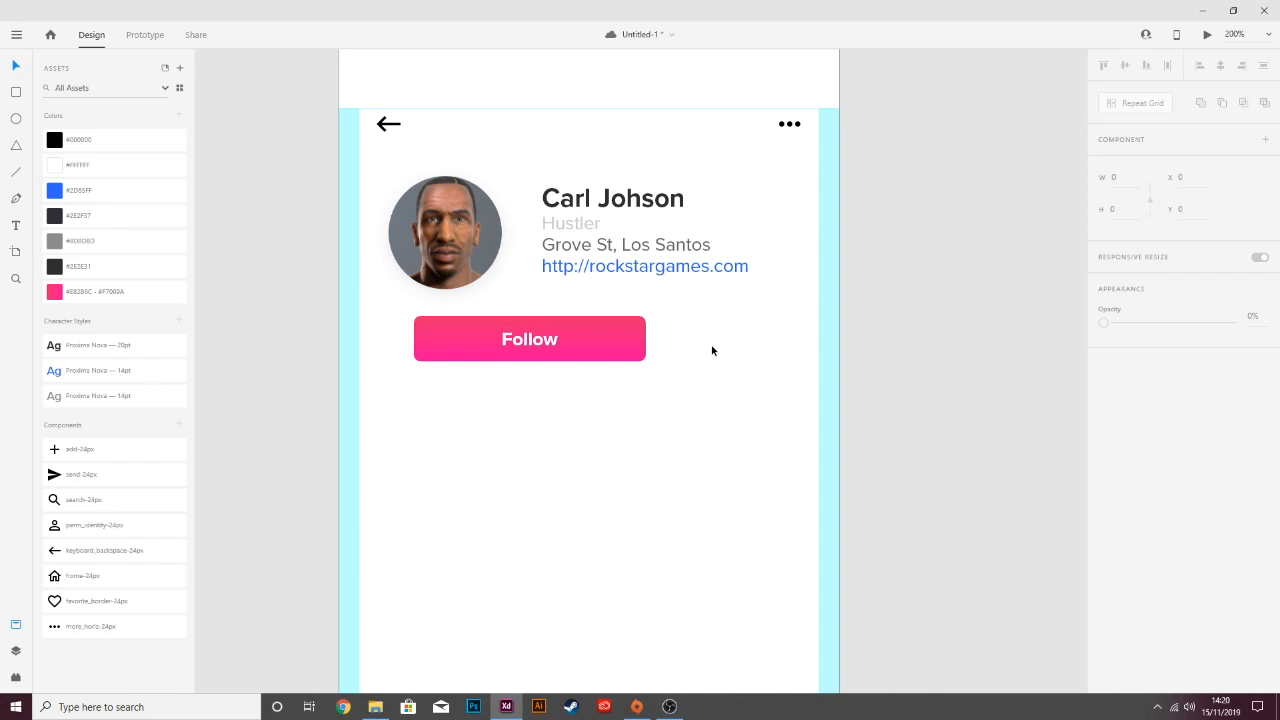
Draw a rectangle beside the Follow button, matching its 34 px height, and set its width to 57.
click(16, 98)
mouse_move(678, 320)
mouse_down()
mouse_move(754, 371)
mouse_move(736, 339)
mouse_up()
click(1119, 178)
text(57)
key(Tab)
key(v)
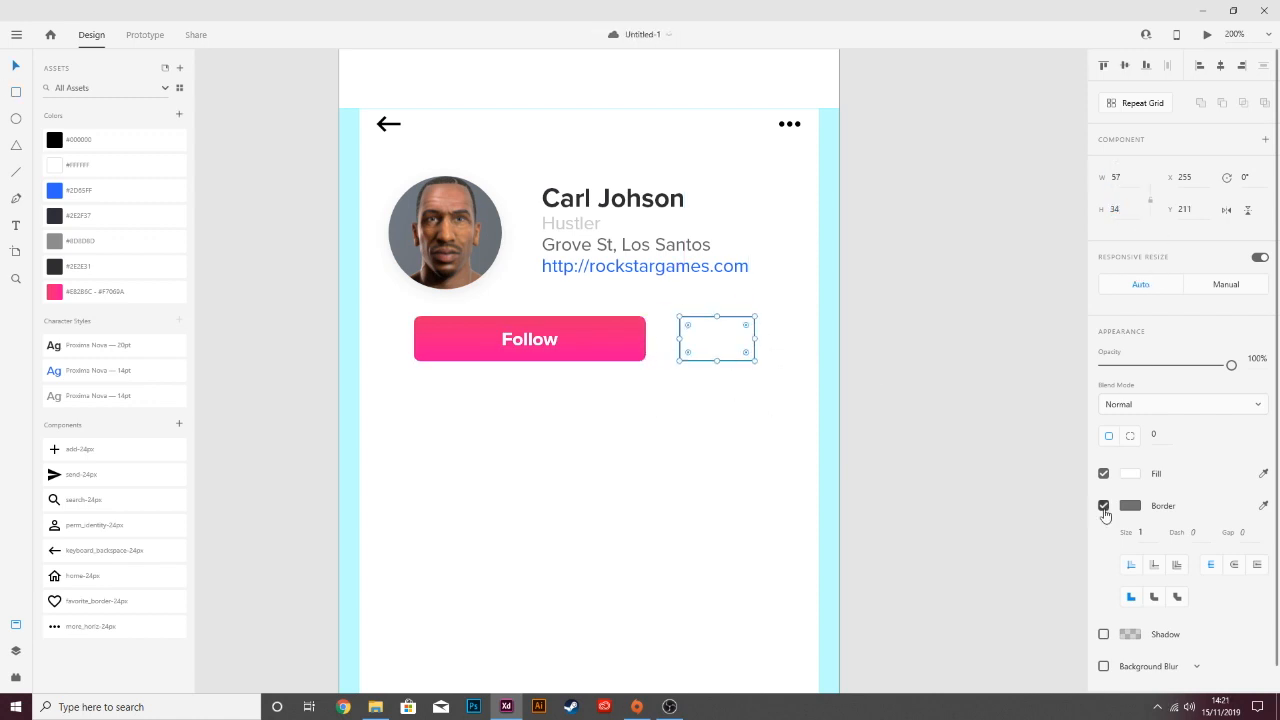
Remove the small rectangle's border and set its fill to light grey #EFEFEF.
click(1104, 507)
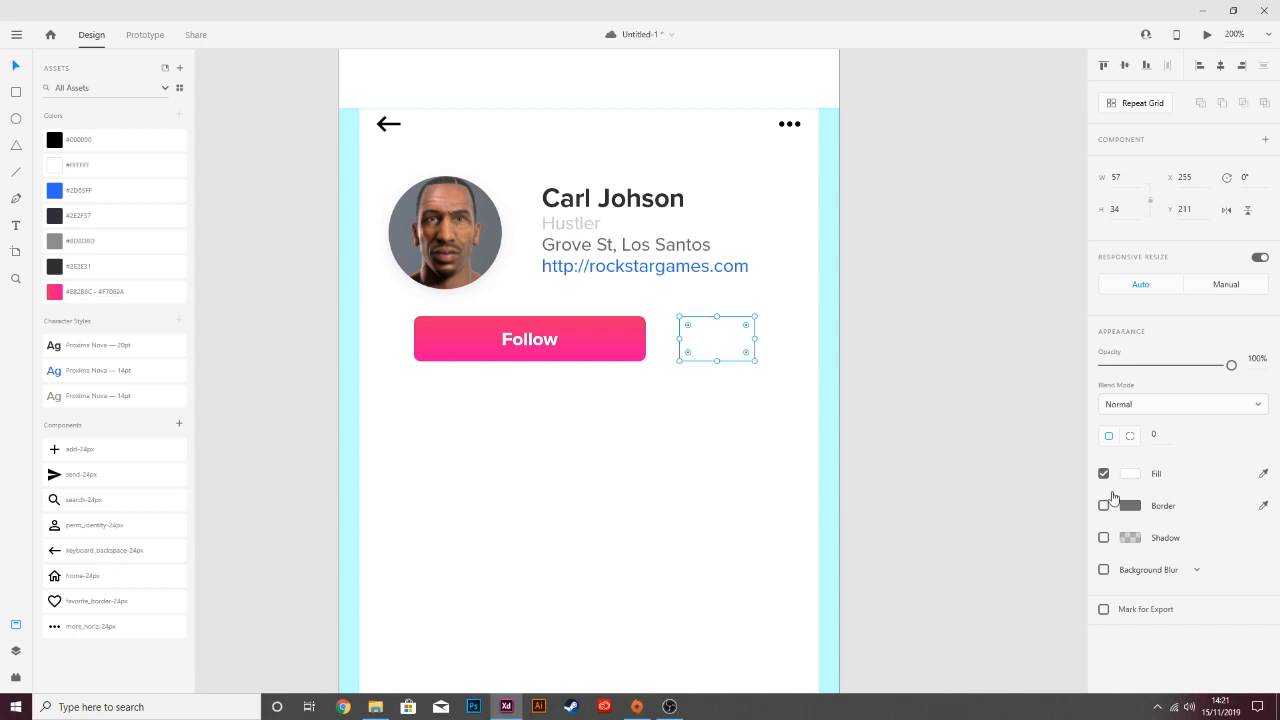
click(1132, 473)
click(928, 429)
drag(928, 429, 919, 406)
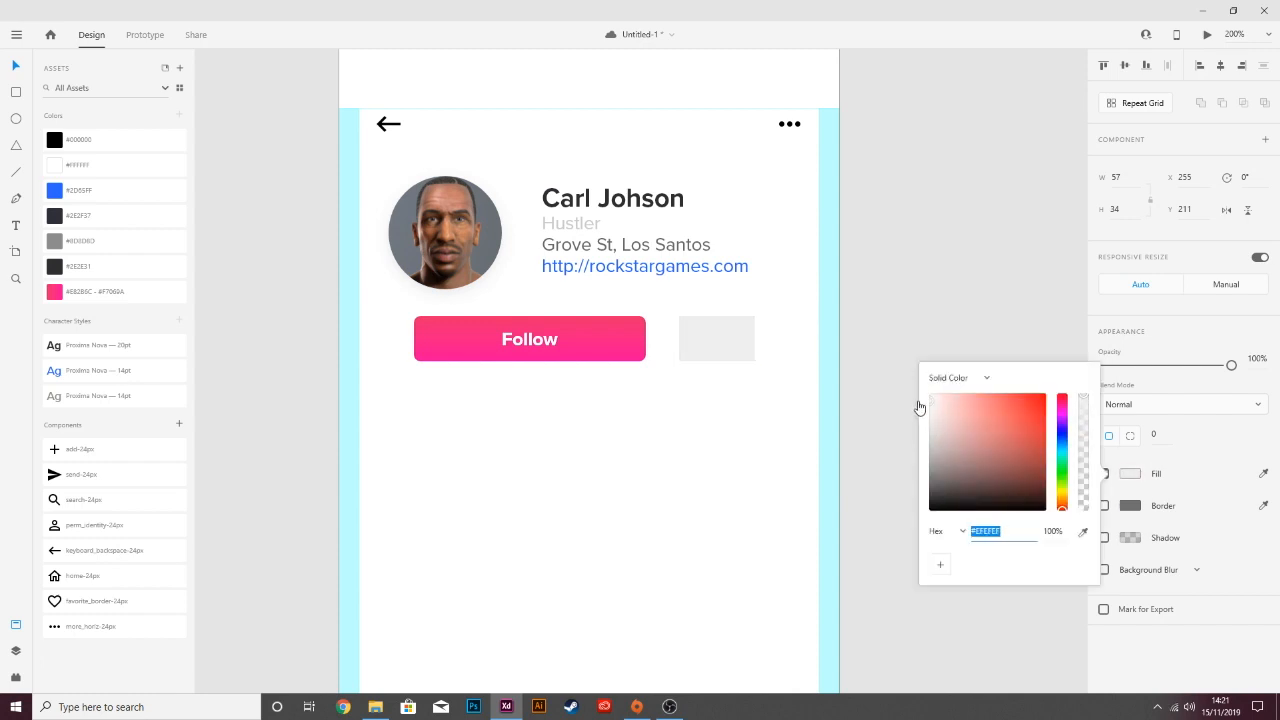
Set the grey rectangle's corner radius to 5 and place the send icon component at its centre.
click(720, 324)
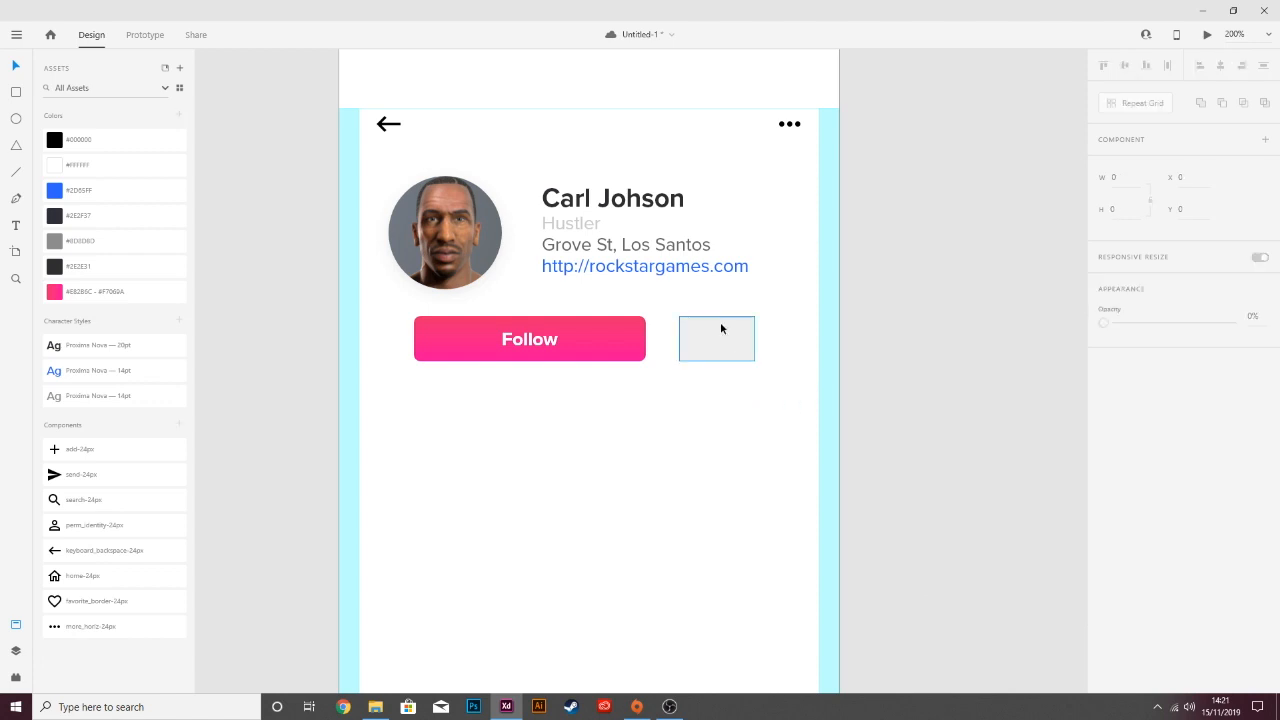
click(1155, 437)
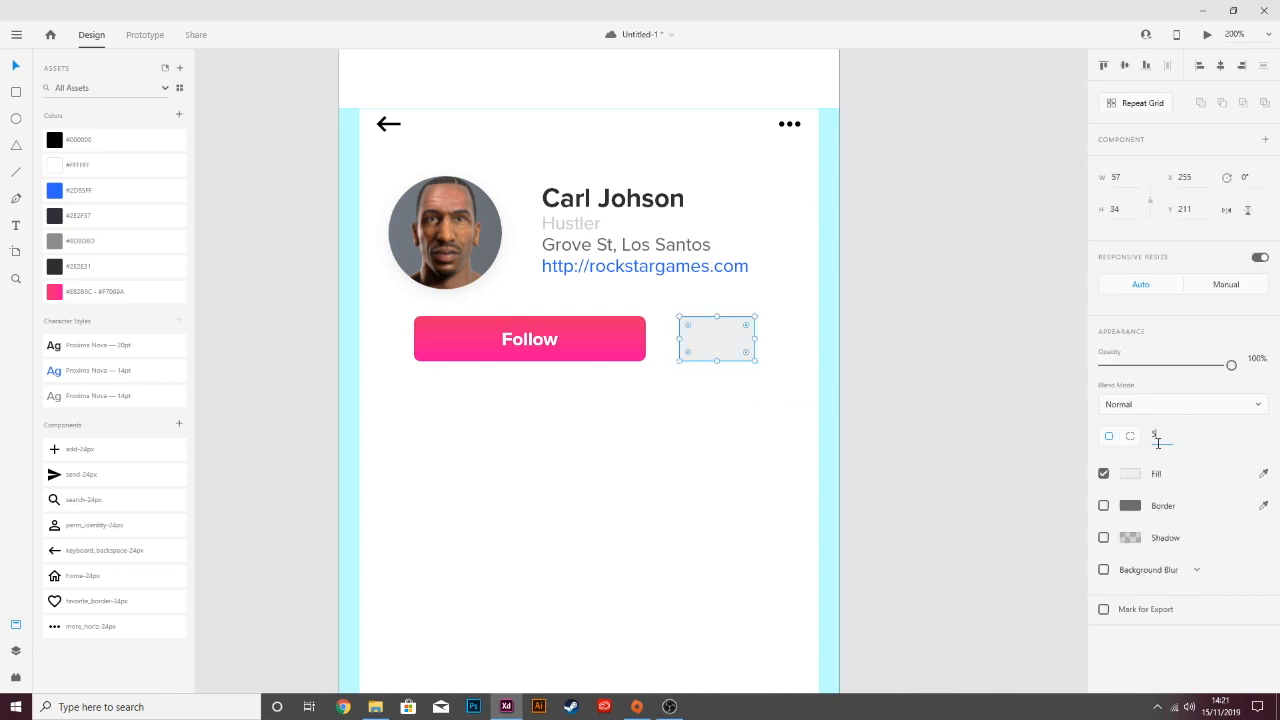
click(716, 474)
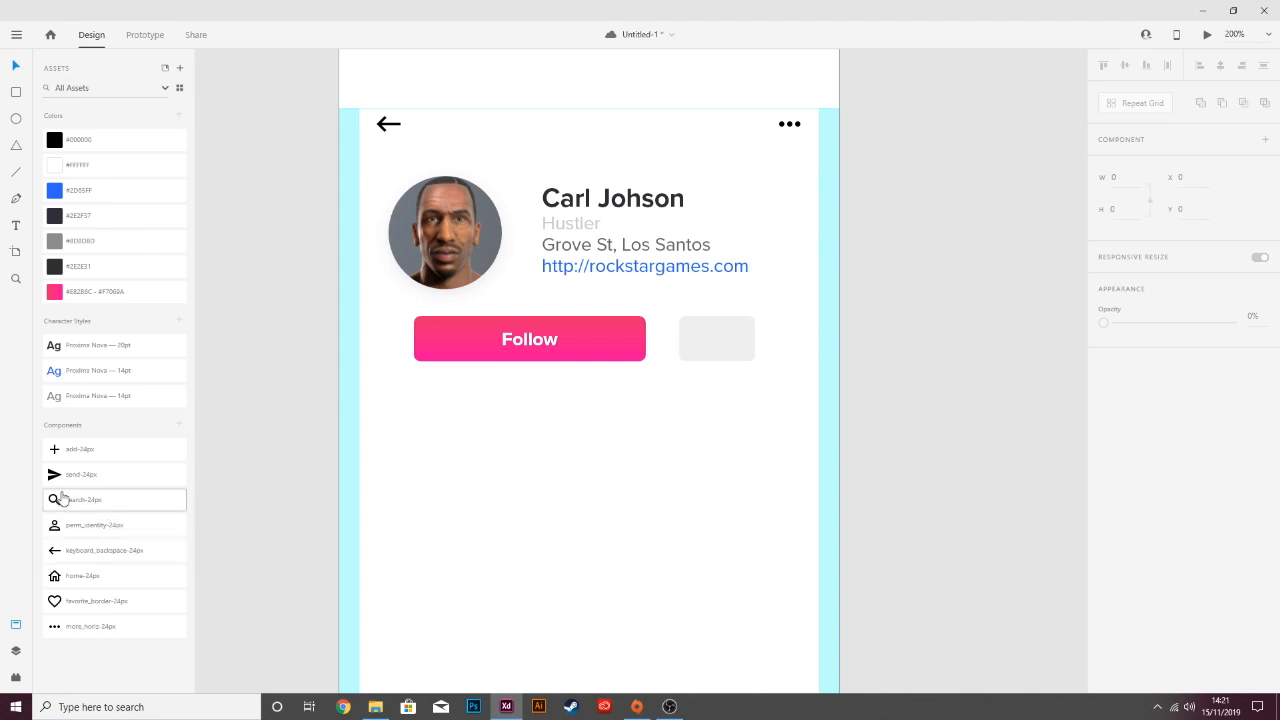
drag(60, 482, 708, 352)
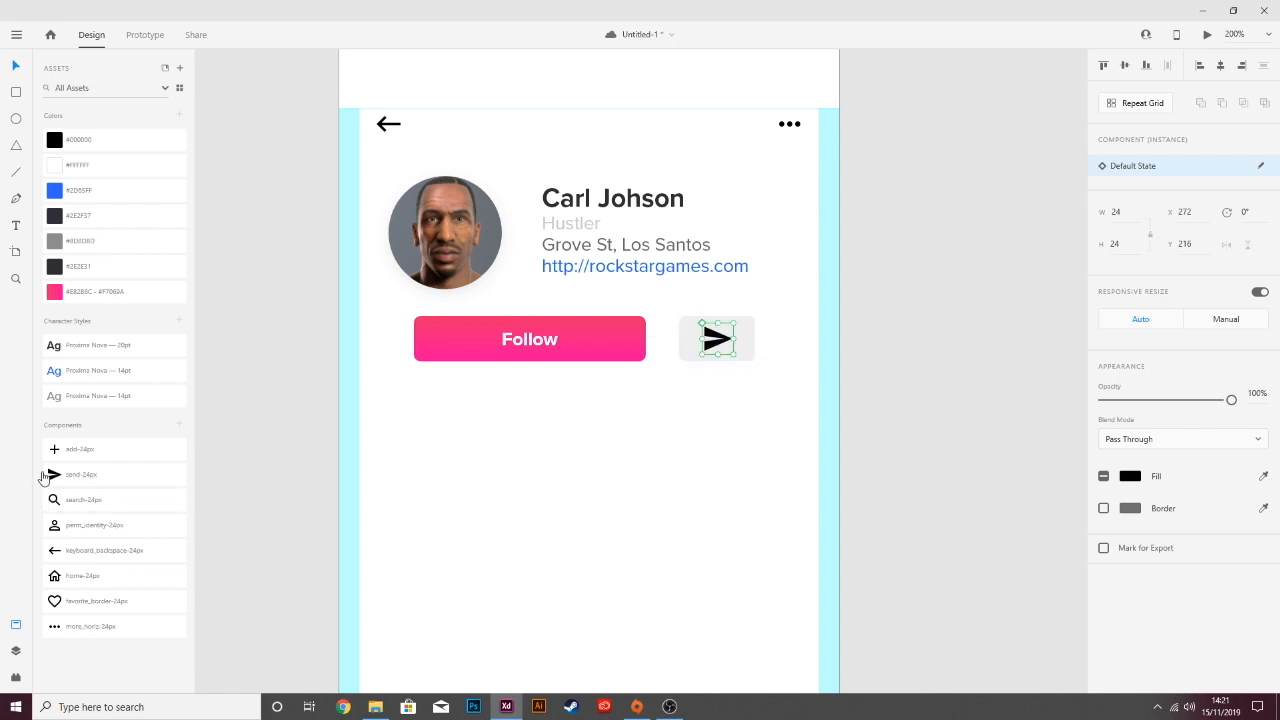
click(681, 387)
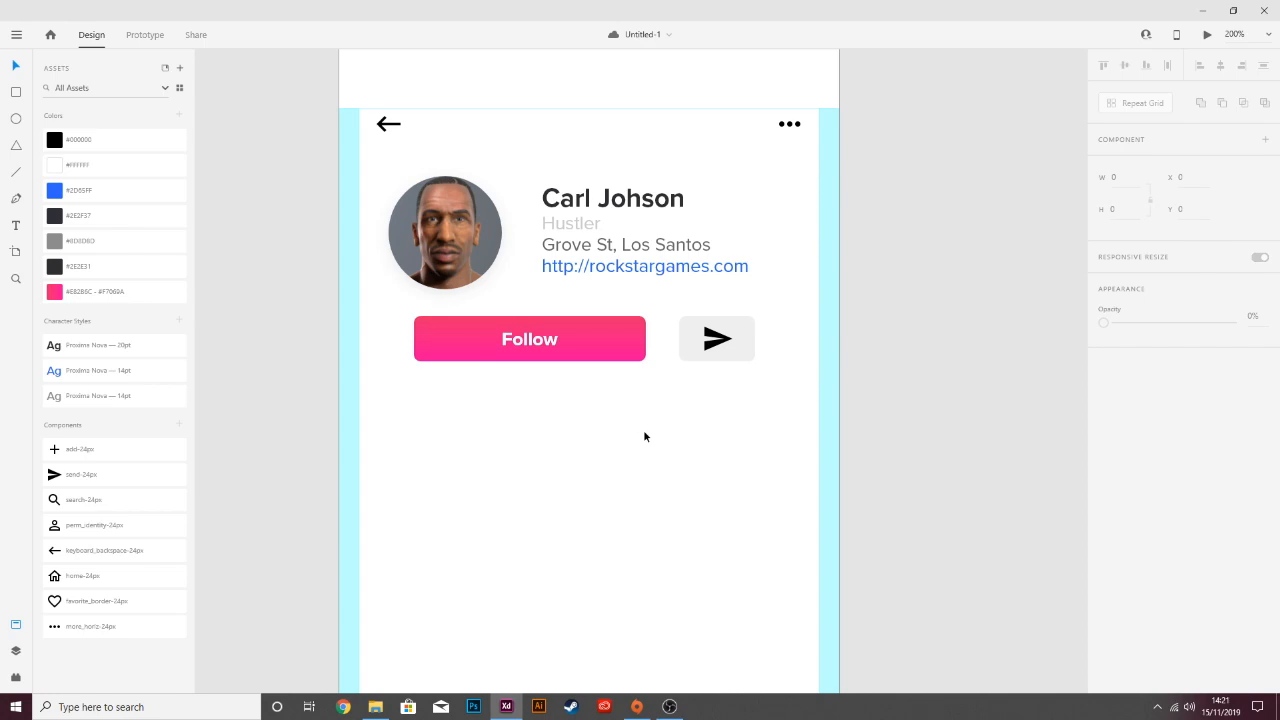
Draw a 345 px horizontal line between the margins below the Follow button and move it down to Y 275.
scroll(634, 400, down, 3)
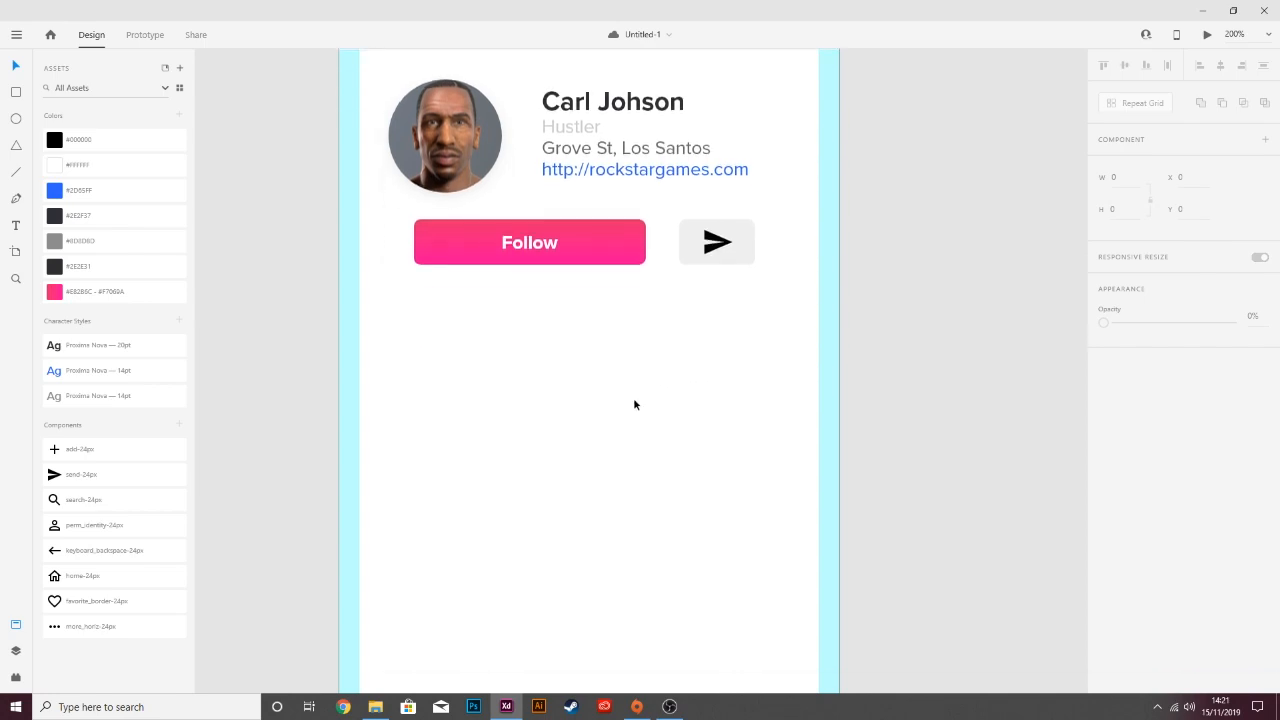
scroll(634, 400, up, 5)
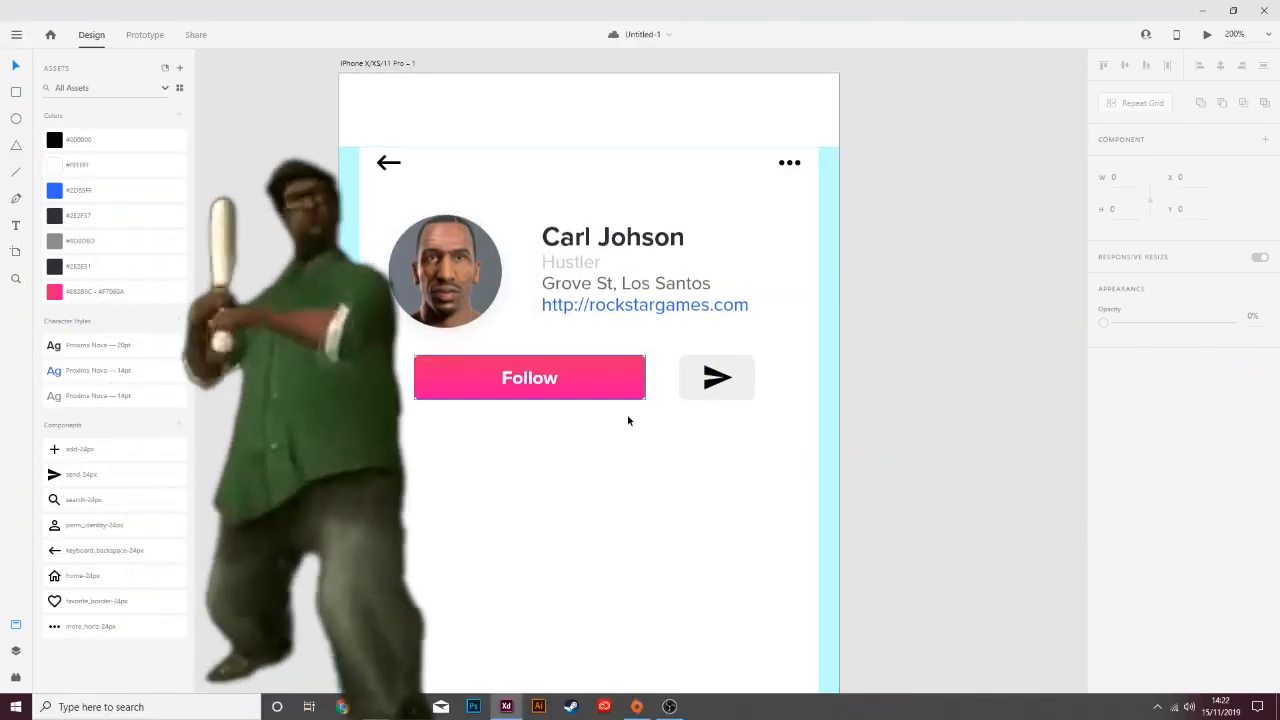
scroll(627, 414, down, 3)
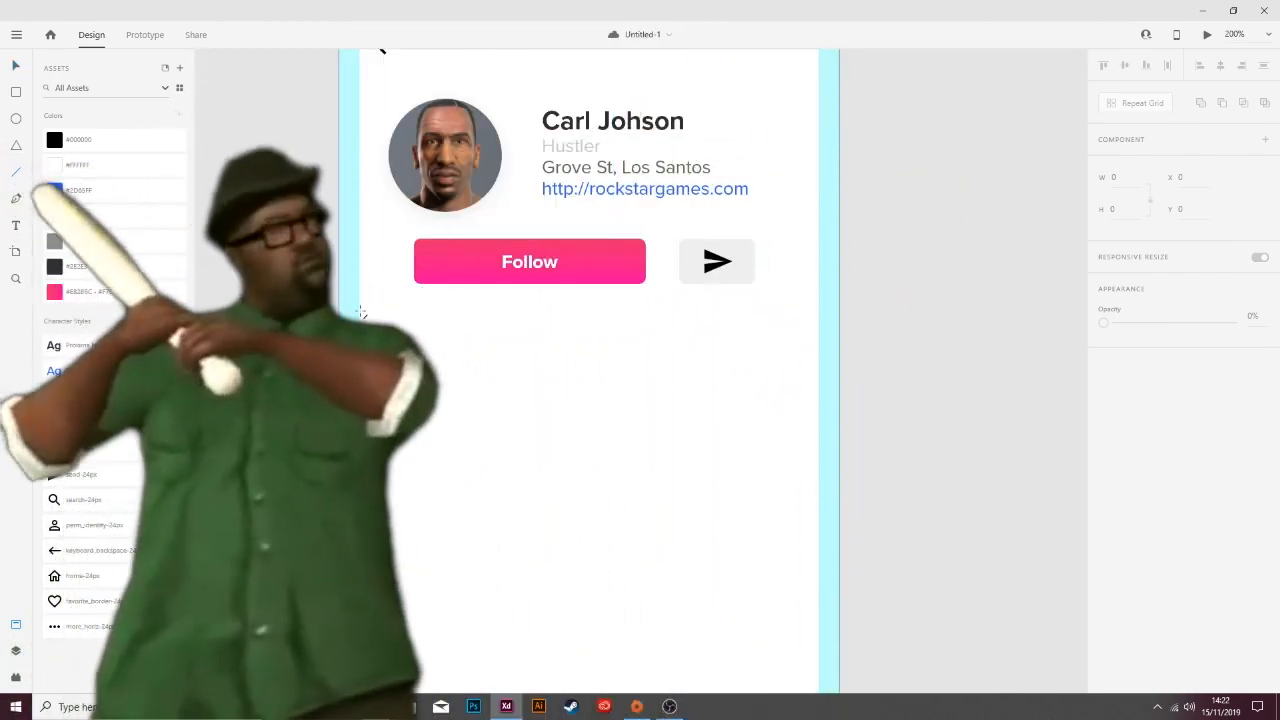
mouse_move(360, 313)
mouse_down()
mouse_move(562, 328)
mouse_move(566, 316)
mouse_up()
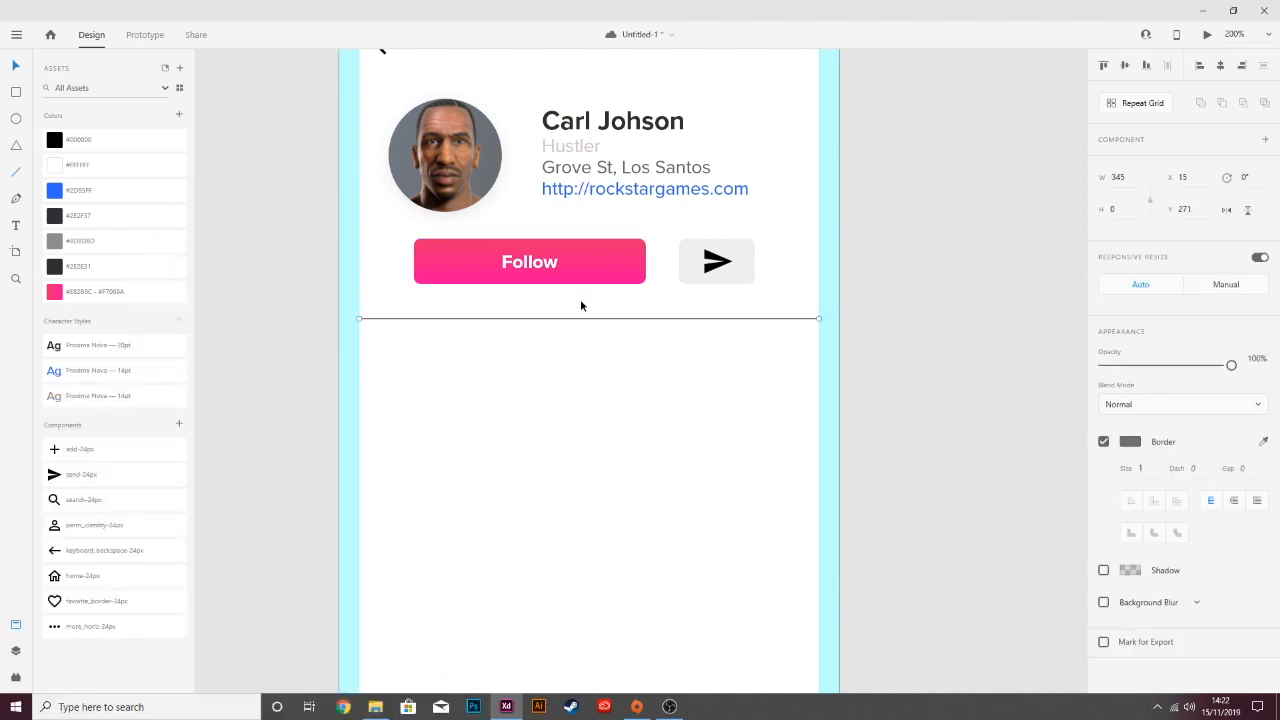
key(Down)
key(Down)
key(Down)
key(Down)
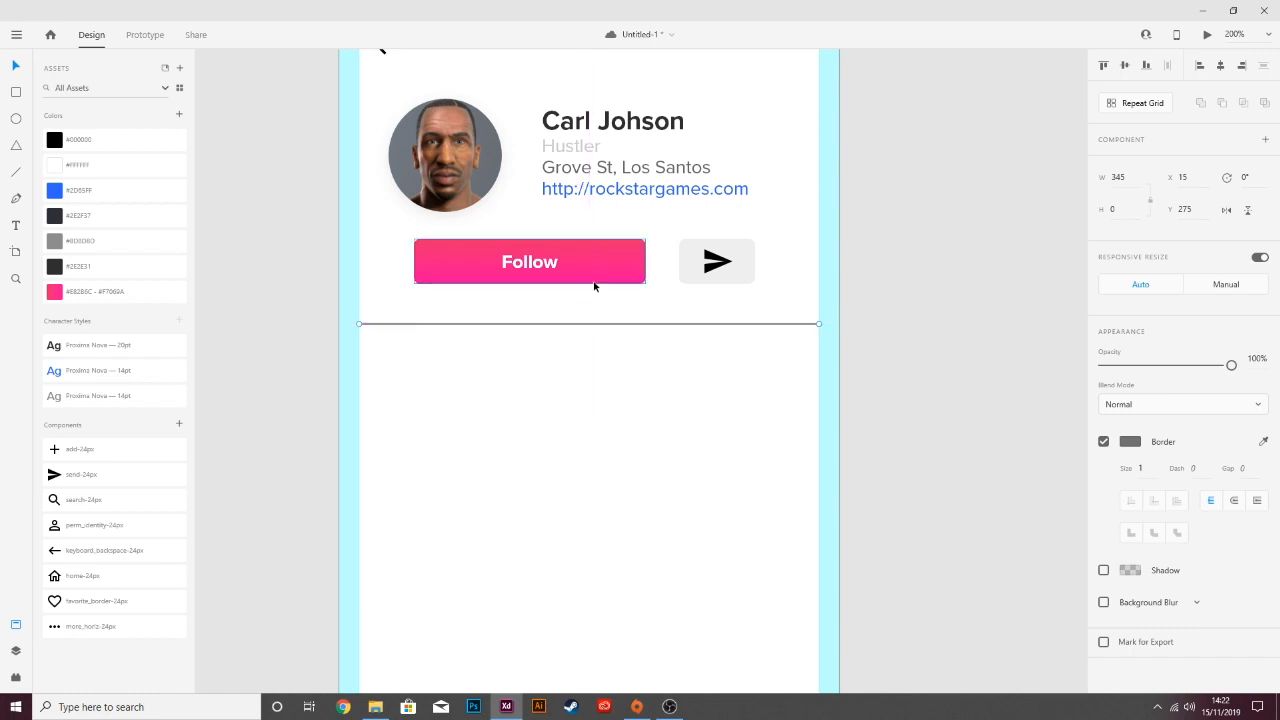
Check the line's spacing below the buttons and set its border colour to light grey #F3F3F3.
key(alt)
click(643, 307)
click(734, 324)
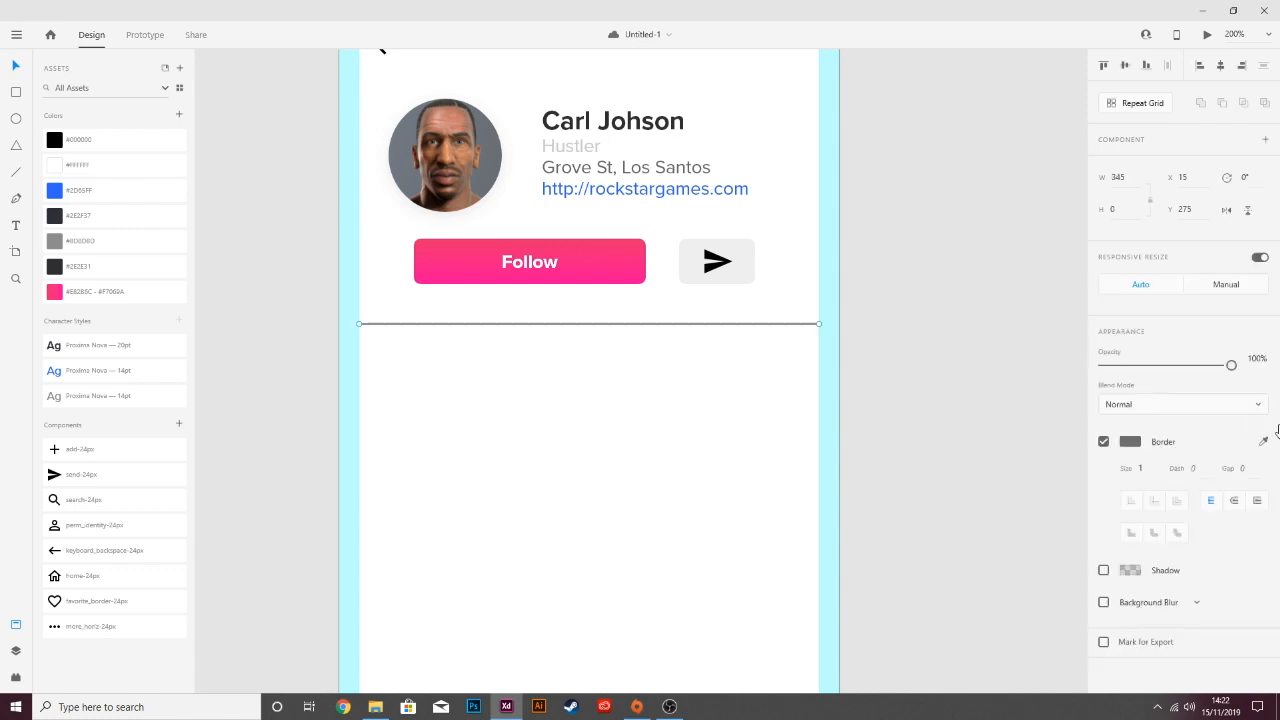
click(1131, 444)
drag(941, 401, 908, 362)
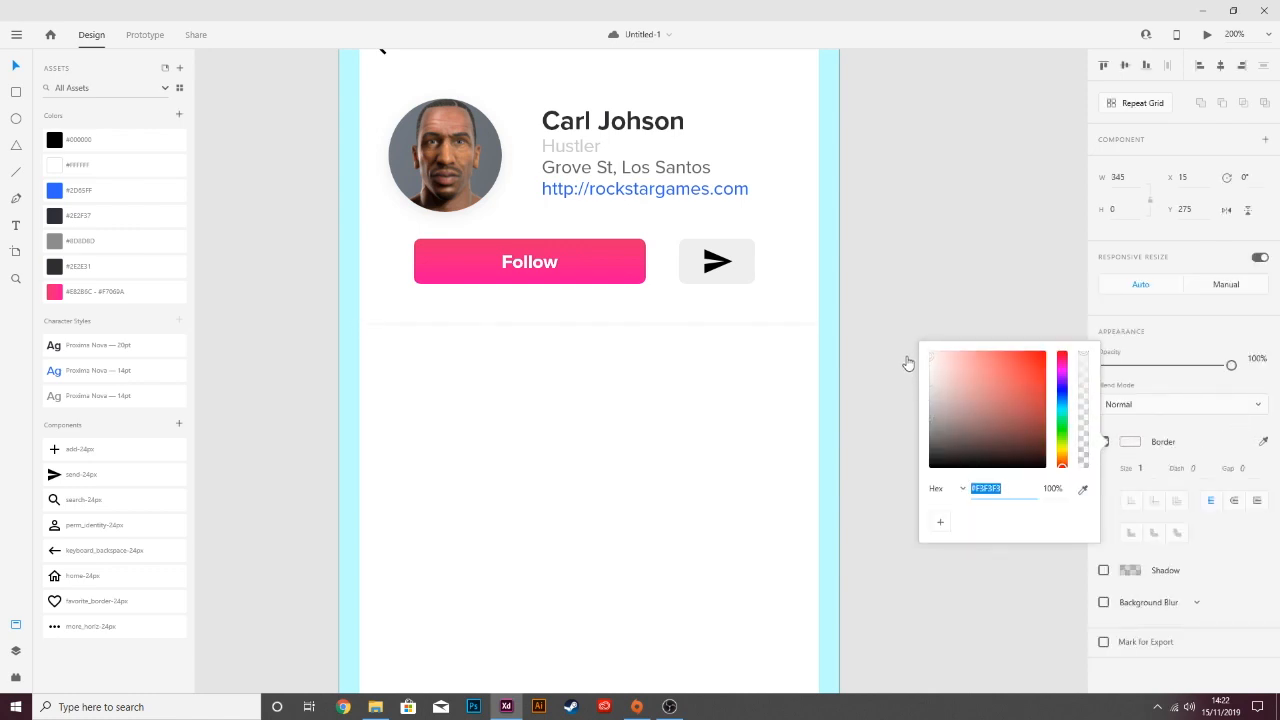
click(686, 366)
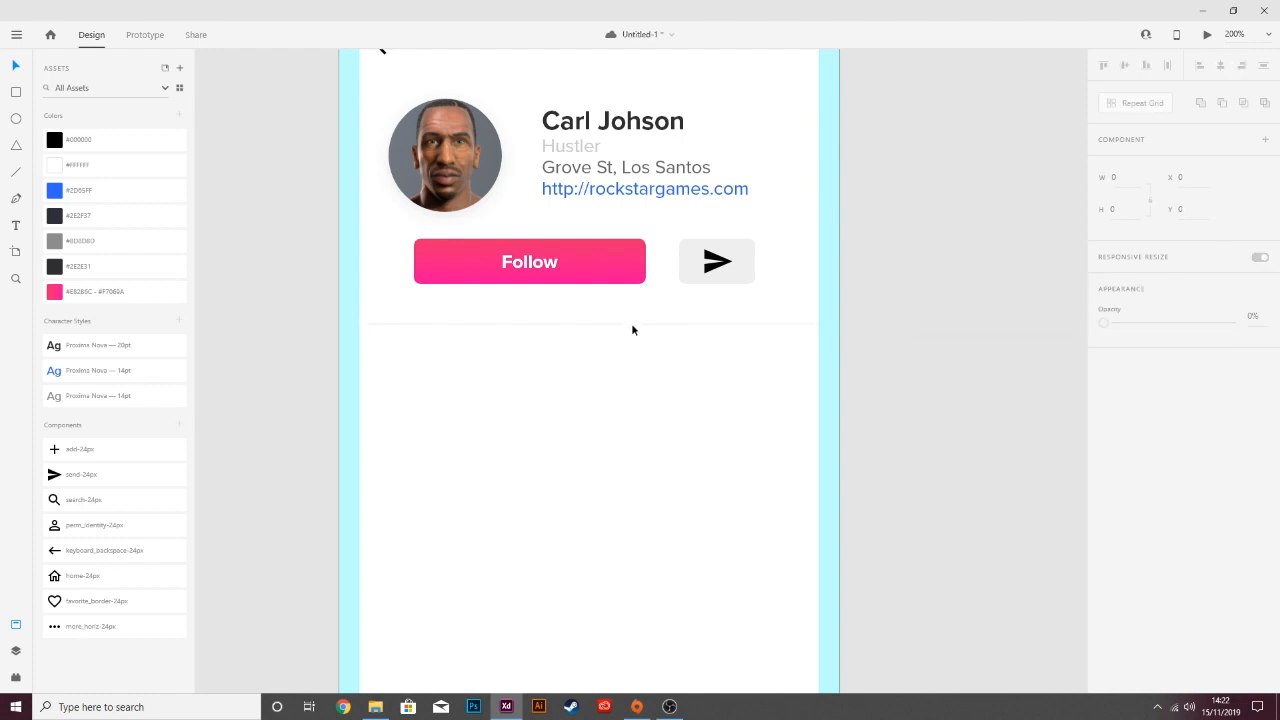
Duplicate the divider line about 60 px below the first one and save the document.
click(654, 324)
drag(655, 328, 652, 402)
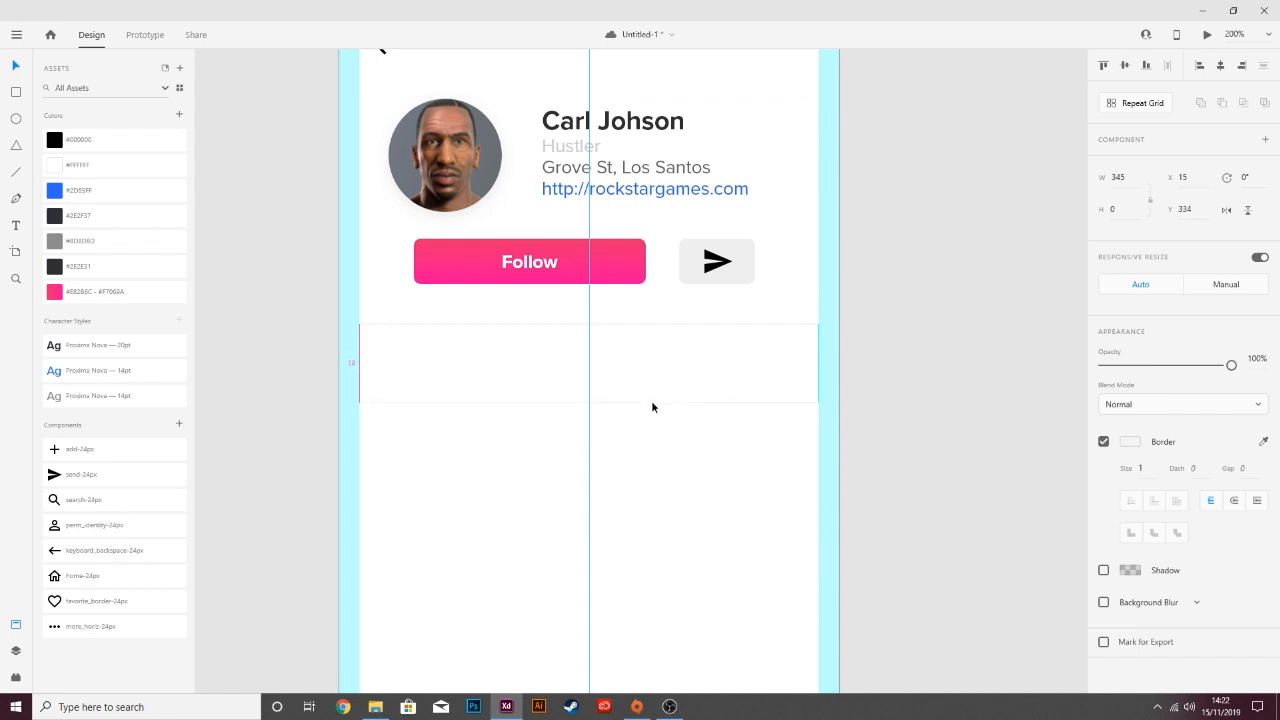
drag(652, 407, 652, 404)
click(674, 485)
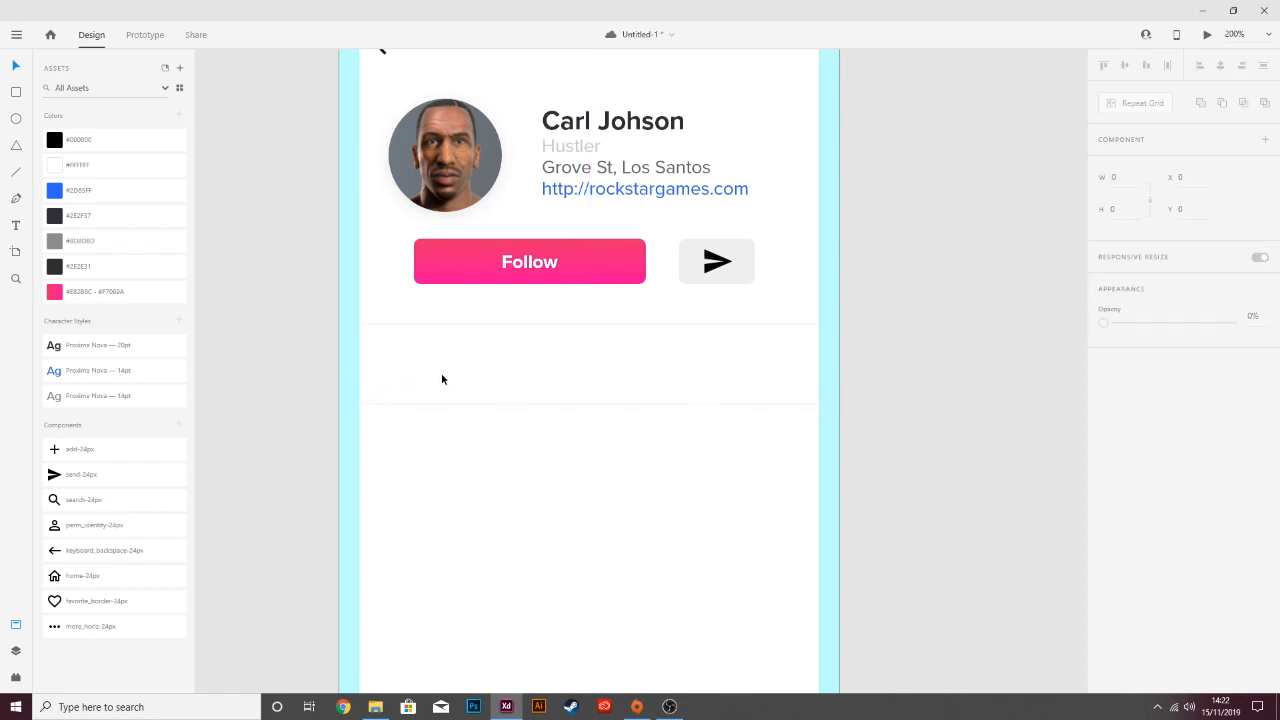
key(ctrl+s)
Add the text "Post" between the dividers and make a copy near the right margin reading "Following".
key(t)
click(405, 380)
text(Post)
double_click(589, 379)
drag(424, 379, 742, 379)
text(Following)
Create a centred "Followers" label from a copy of "Following" and space the labels across the row.
double_click(742, 379)
drag(611, 379, 543, 379)
drag(756, 379, 734, 380)
drag(543, 379, 589, 379)
double_click(600, 379)
key(BackSpace)
key(BackSpace)
key(BackSpace)
text(ers)
drag(734, 380, 738, 379)
Apply the grey Proxima Nova 14pt character style to the three labels and adjust their fill to a lighter grey.
drag(798, 362, 335, 384)
click(96, 396)
click(1130, 633)
click(940, 540)
click(541, 445)
Reposition the Post, Followers and Following labels in the lower part of the row between the dividers.
drag(423, 380, 432, 380)
click(660, 385)
drag(735, 380, 723, 371)
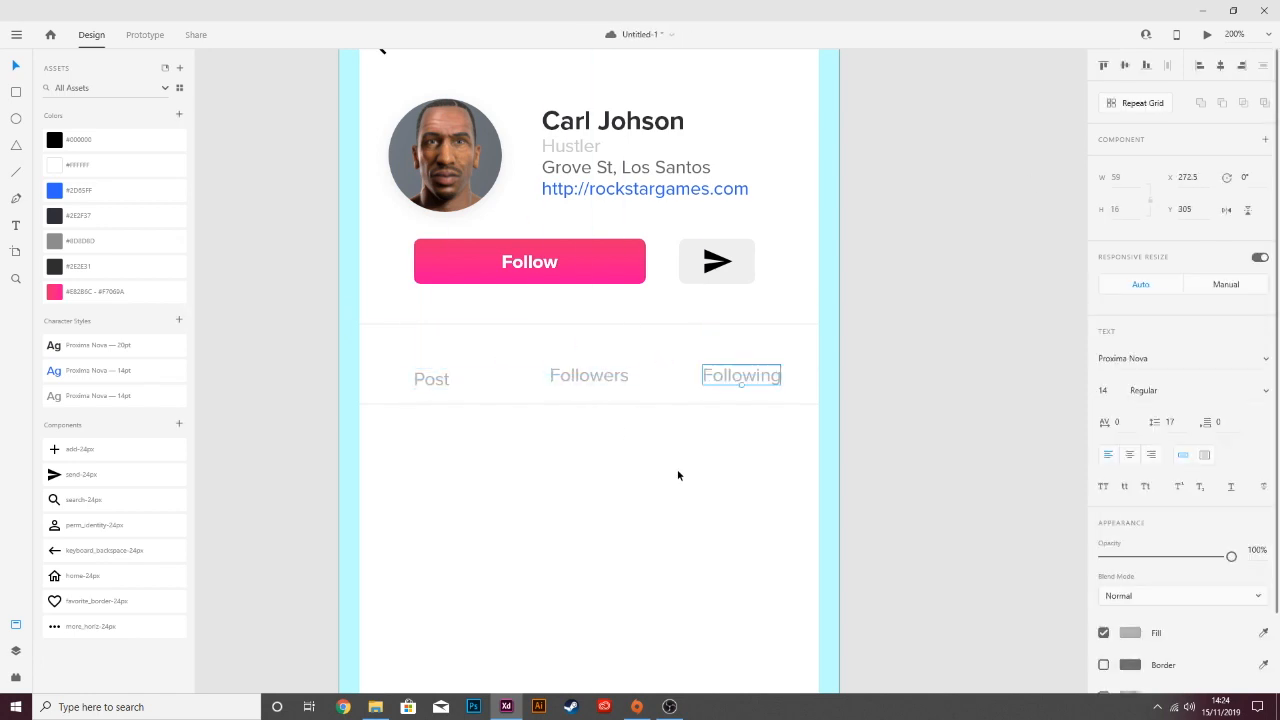
scroll(625, 376, down, 3)
drag(625, 376, 631, 374)
Add the text "72" in the Proxima Nova 20pt character style and place it above the Post label.
click(523, 152)
scroll(560, 370, up, 5)
key(t)
click(343, 388)
click(280, 340)
text(72)
click(97, 345)
drag(300, 325, 315, 351)
Duplicate the "72" above the other two labels, changing the copies to "200K" for Followers and "210" for Following.
drag(315, 351, 537, 351)
double_click(537, 351)
text(200K210)
key(Escape)
drag(766, 352, 782, 352)
click(844, 224)
Preview the profile artboard in the desktop preview window and close the preview.
key(ctrl+minus)
key(ctrl+minus)
scroll(697, 452, down, 1)
click(447, 112)
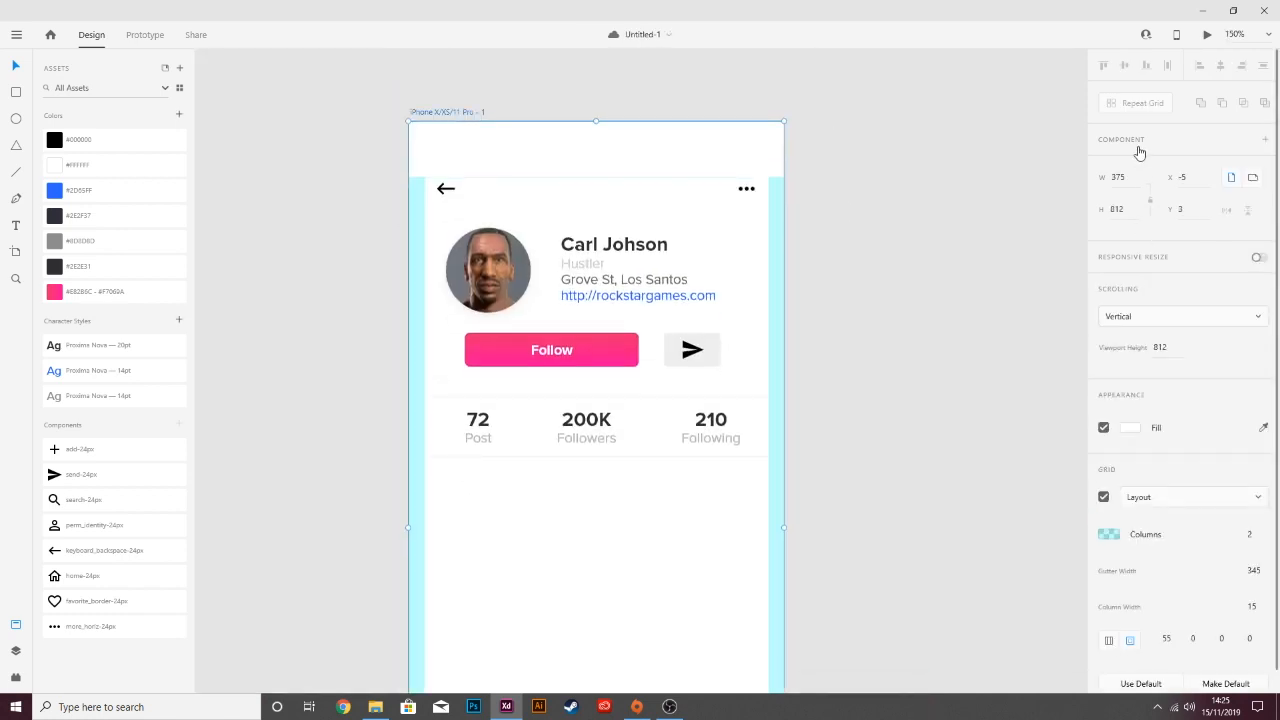
click(1207, 34)
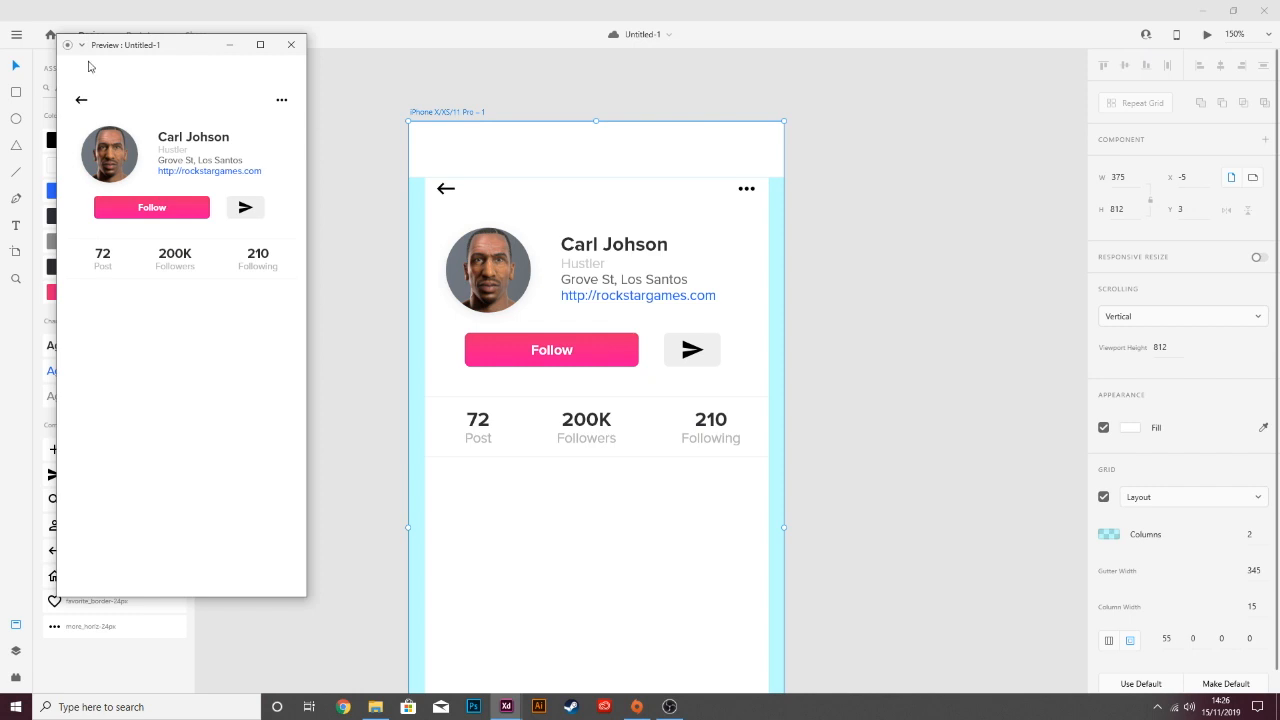
click(291, 44)
Draw a rectangle about 255 px high from the left margin below the statistics row and set its width to 156.
scroll(616, 450, down, 4)
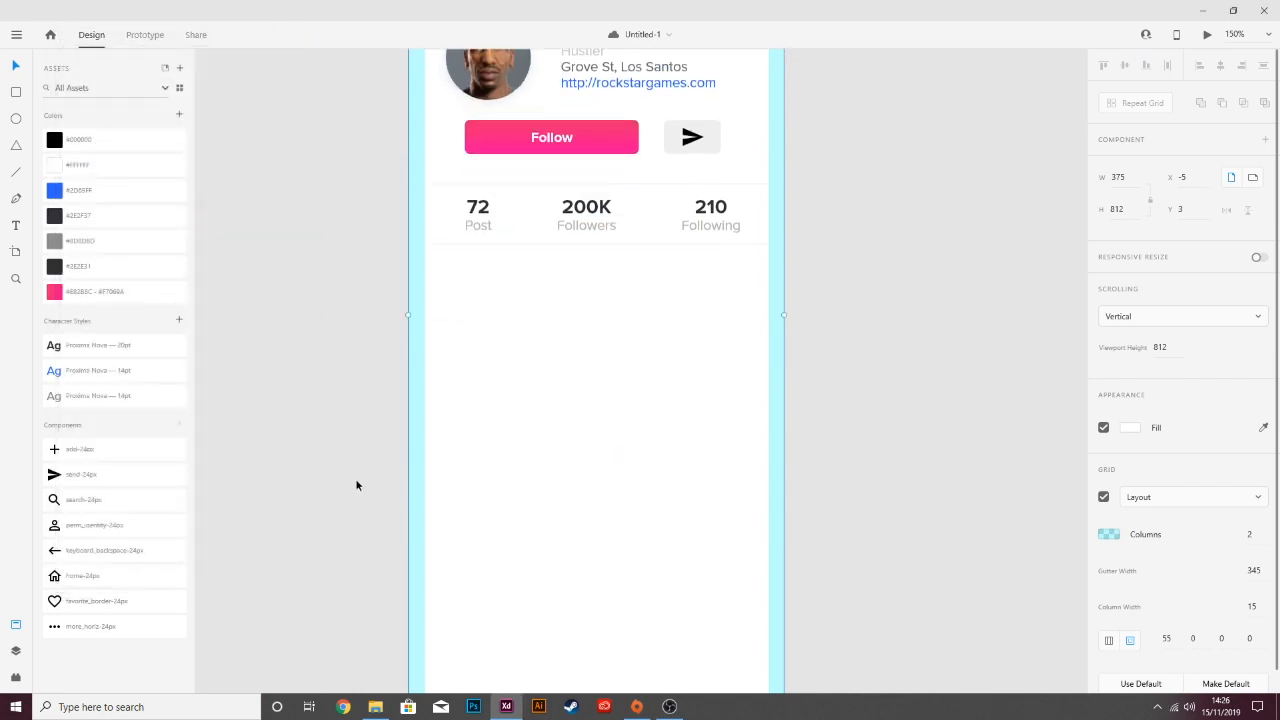
scroll(499, 383, down, 1)
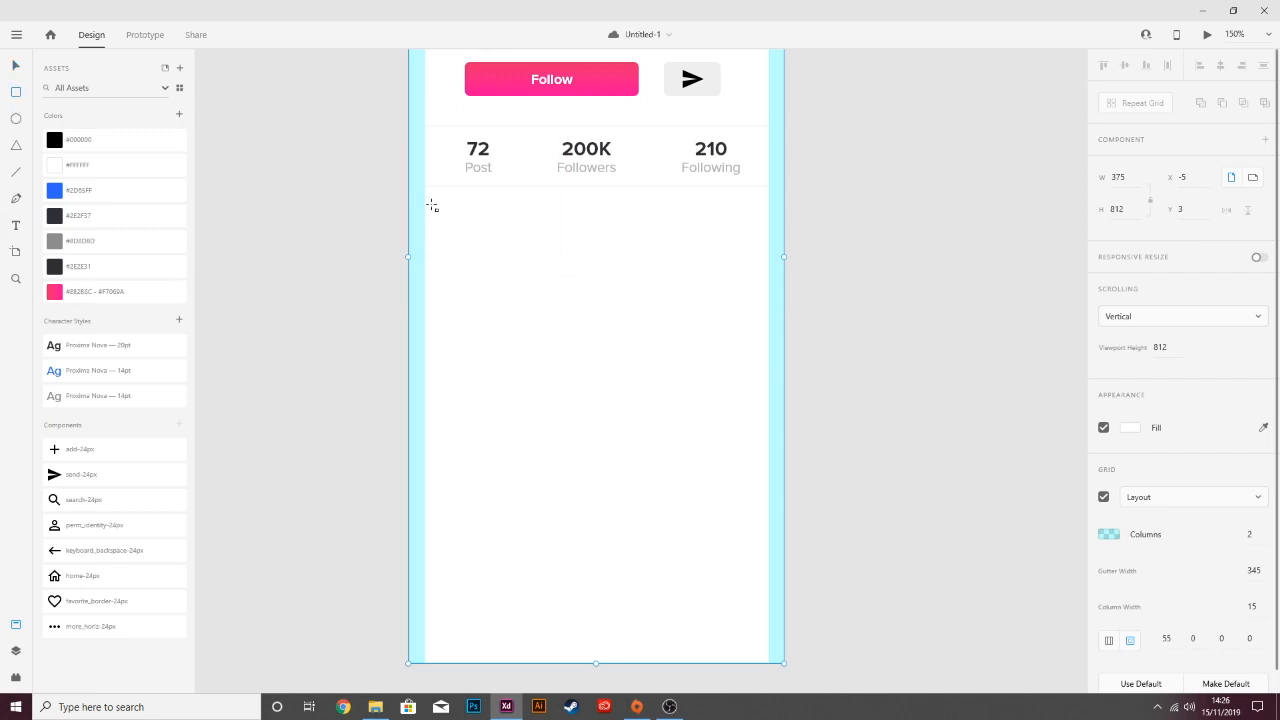
drag(425, 206, 575, 417)
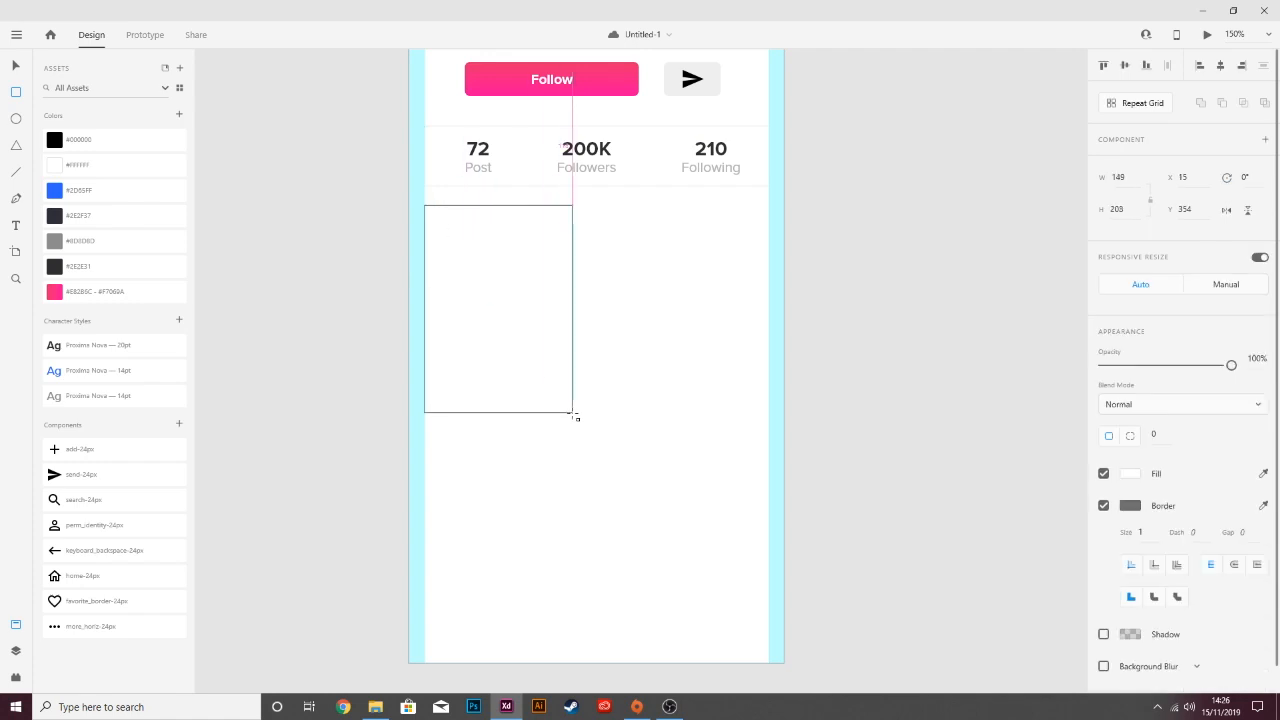
mouse_move(575, 417)
mouse_down()
mouse_move(601, 446)
mouse_move(594, 466)
mouse_move(578, 463)
mouse_up()
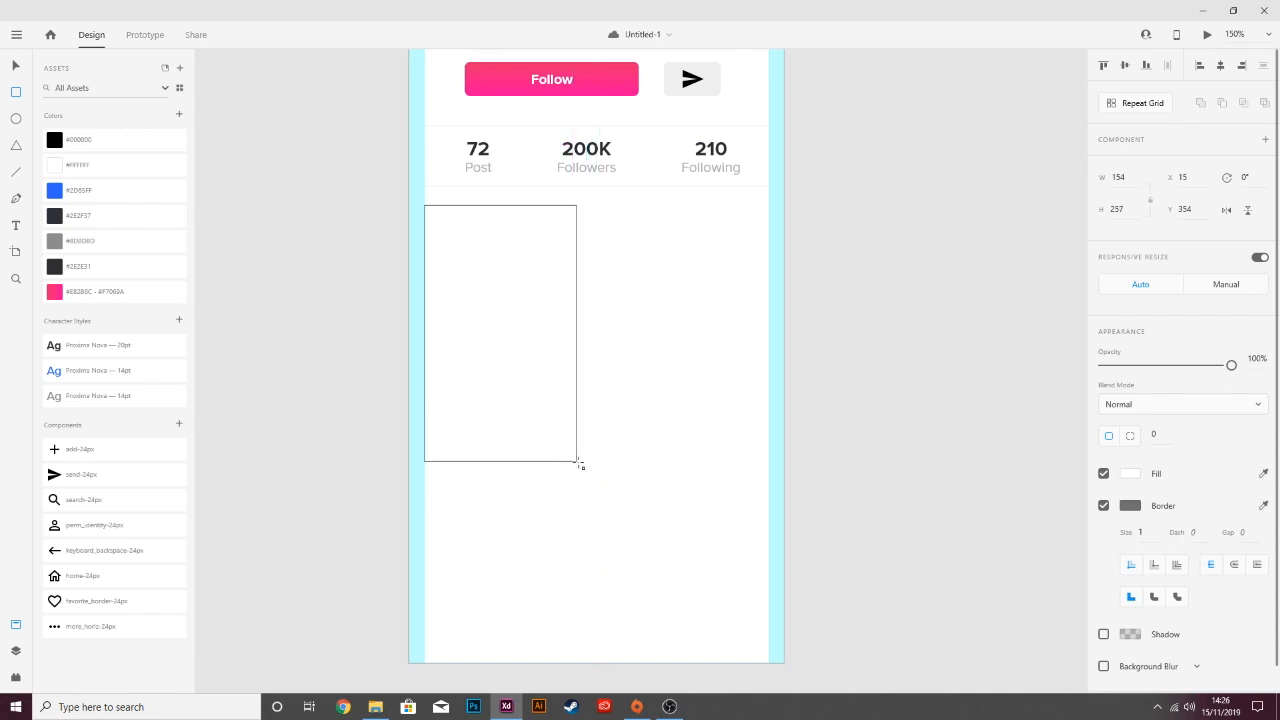
drag(578, 464, 580, 462)
click(1117, 177)
text(156)
key(Return)
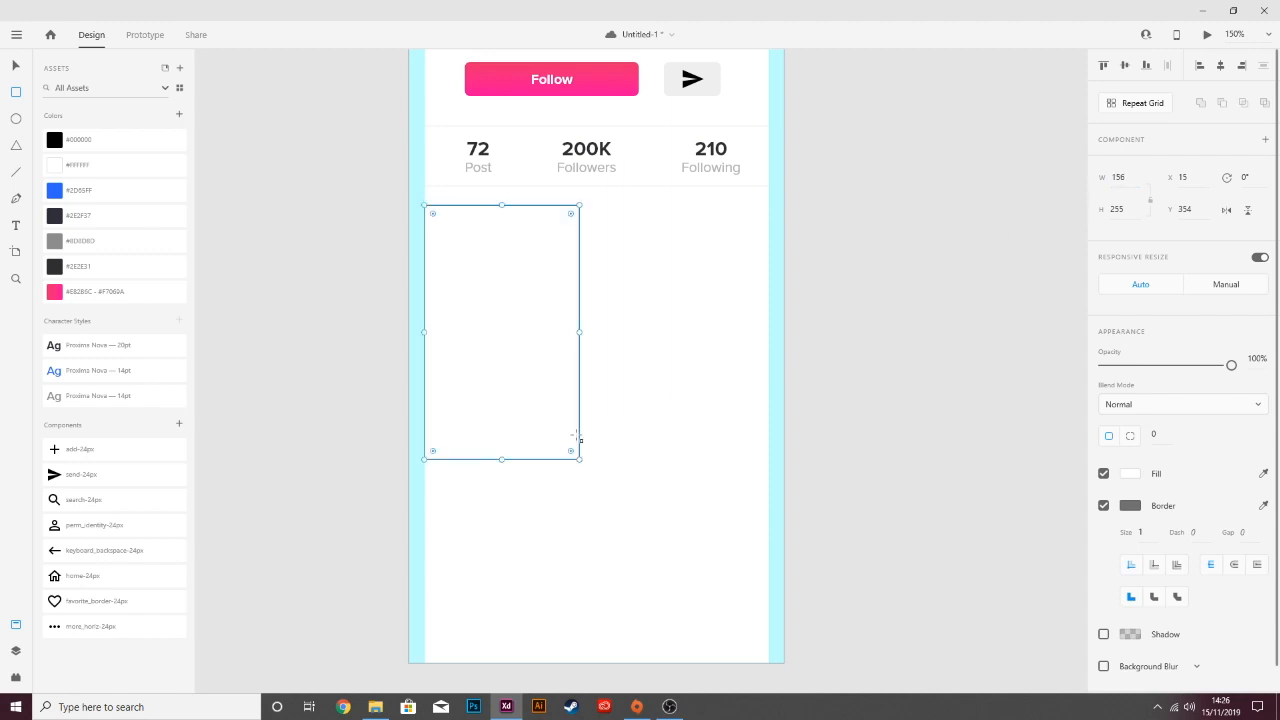
Set the rectangle's height to 237.
click(1118, 209)
text(234)
key(Return)
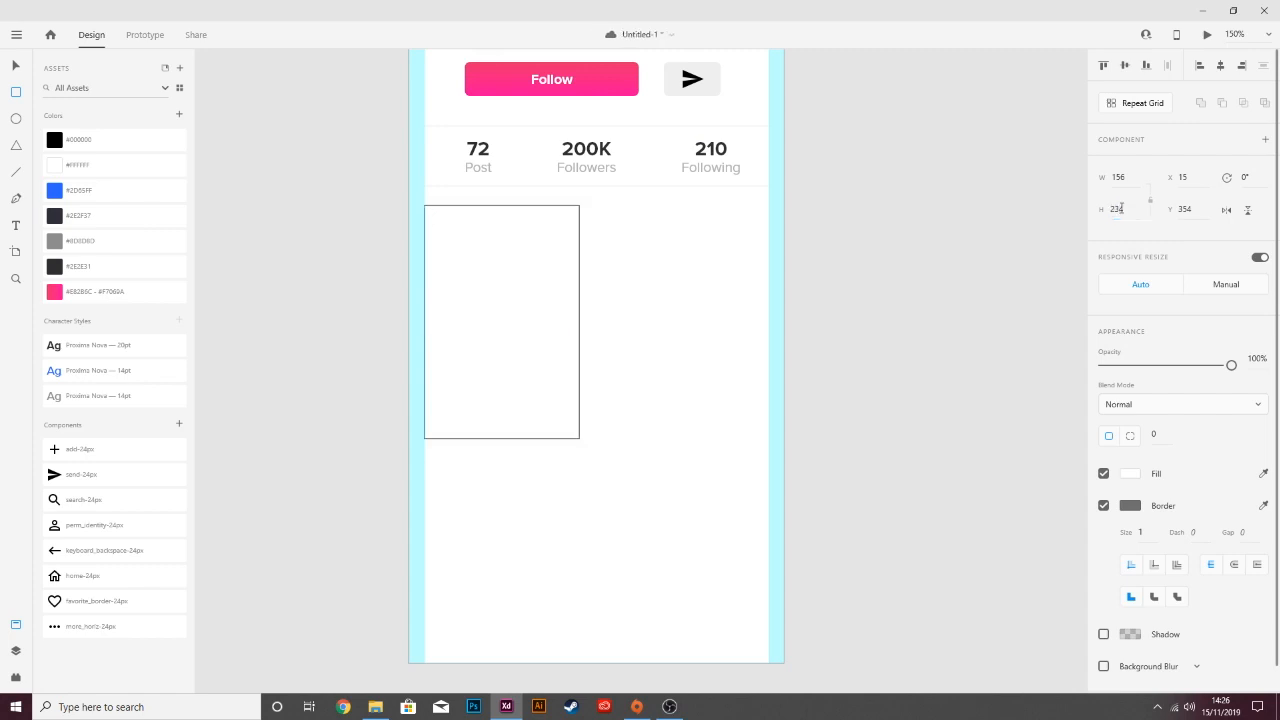
click(1120, 208)
text(2)
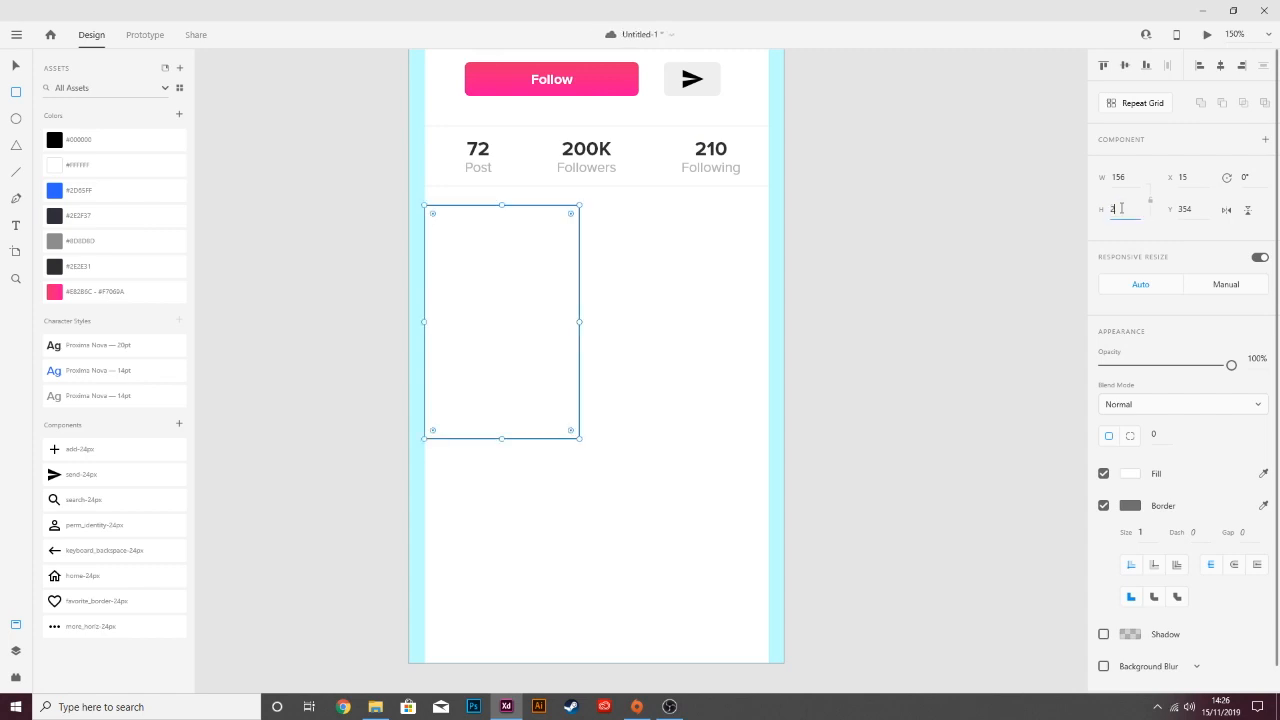
text(37)
key(Return)
Try to remove the rectangle's border and repeat it horizontally with Repeat Grid, and undo these changes.
click(15, 65)
click(1103, 505)
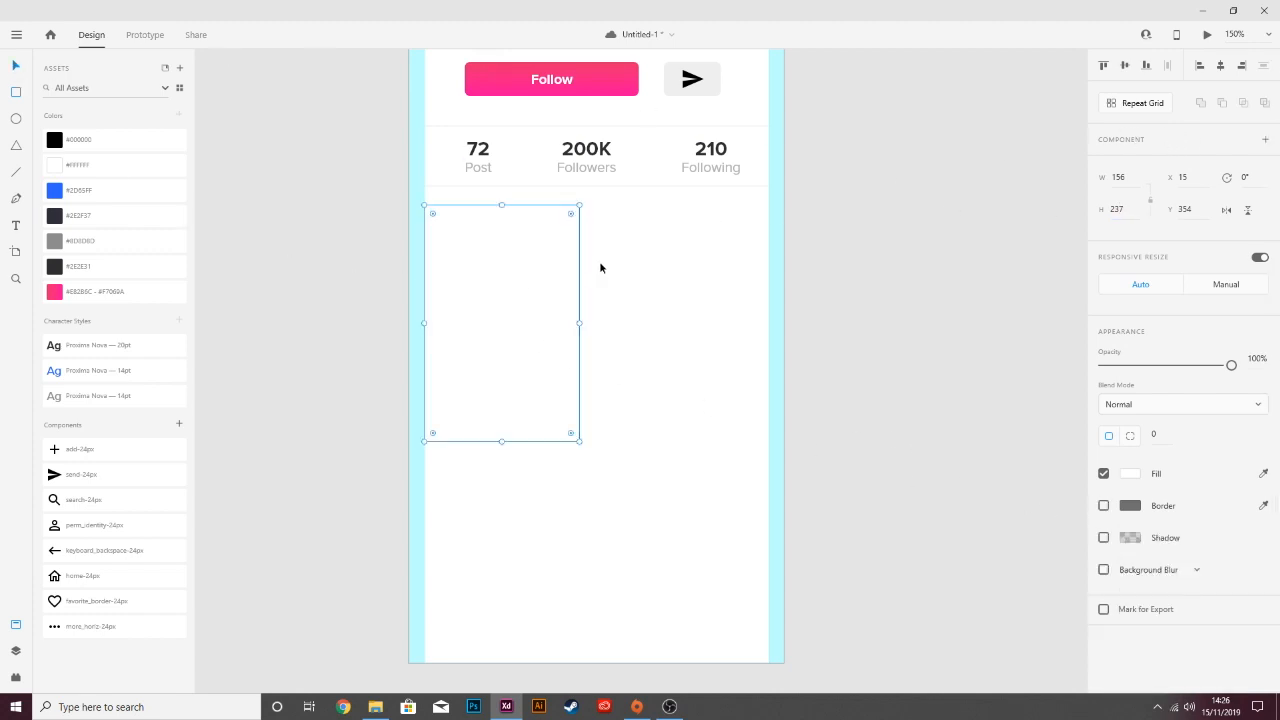
click(1110, 104)
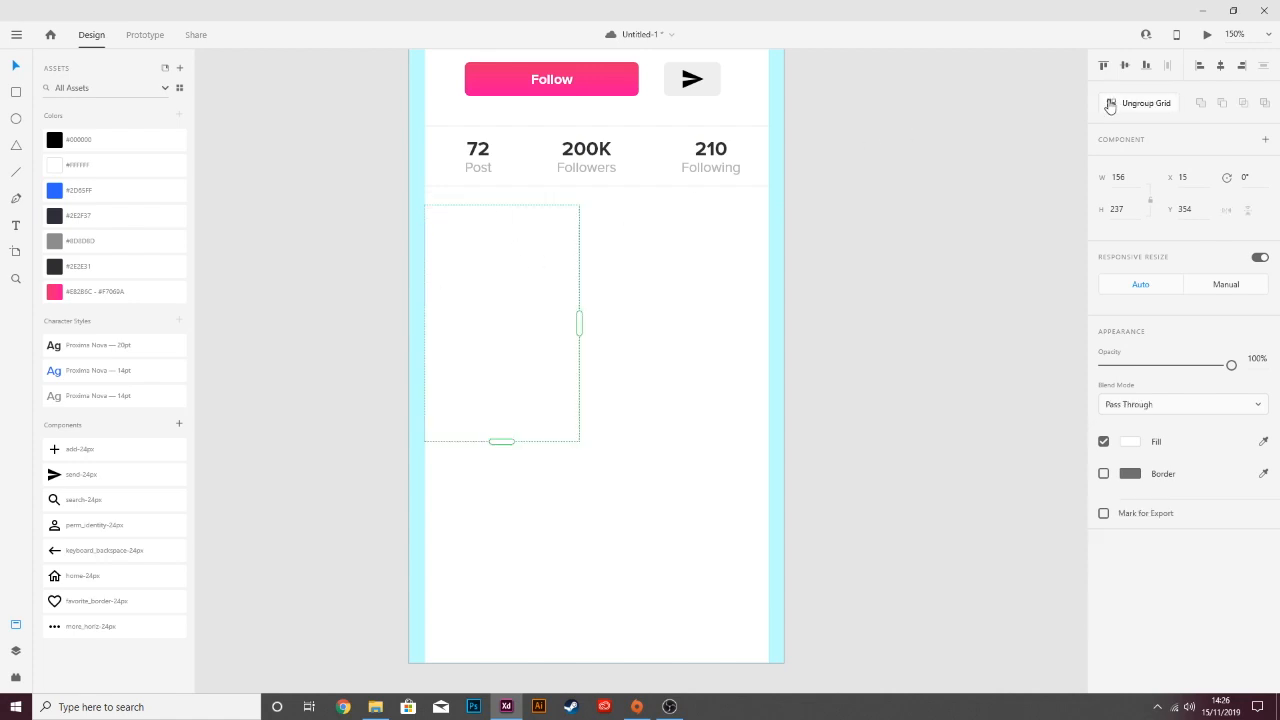
drag(577, 325, 755, 334)
key(ctrl+z)
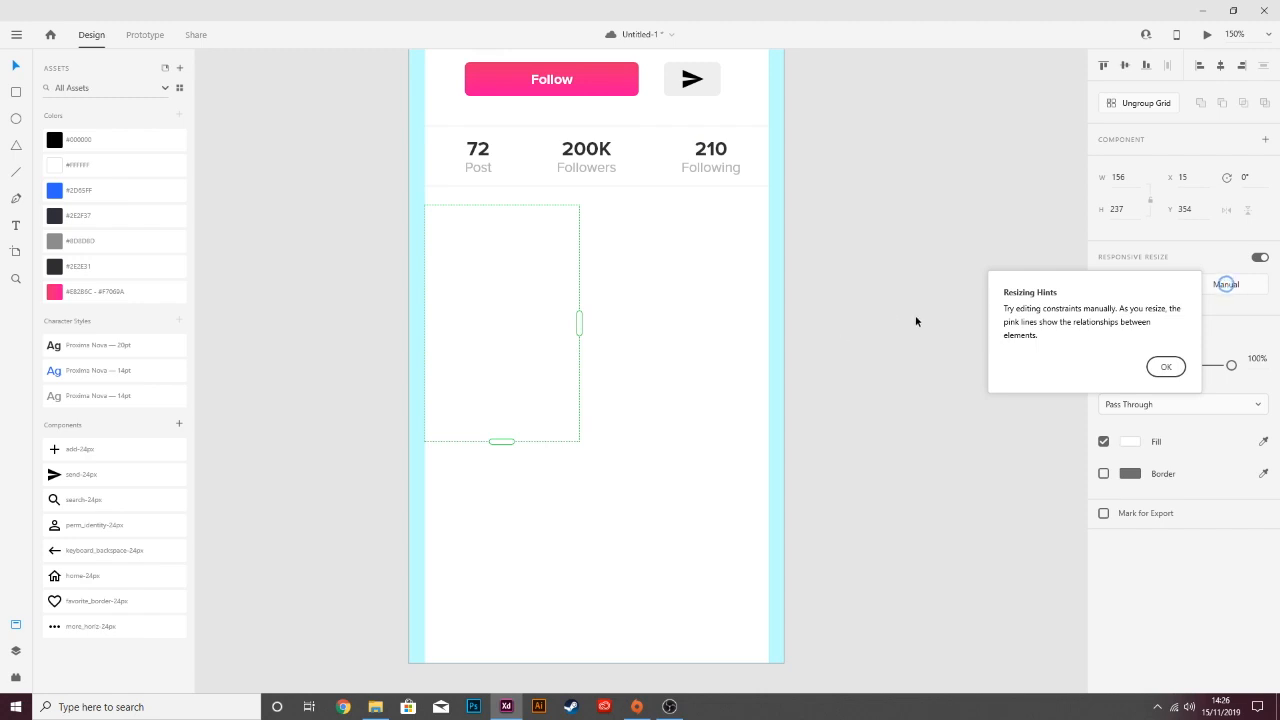
key(ctrl+z)
key(ctrl+z)
Turn the bordered rectangle into a two-by-two repeat grid, with the second column ending at the right margin.
click(564, 323)
click(1111, 103)
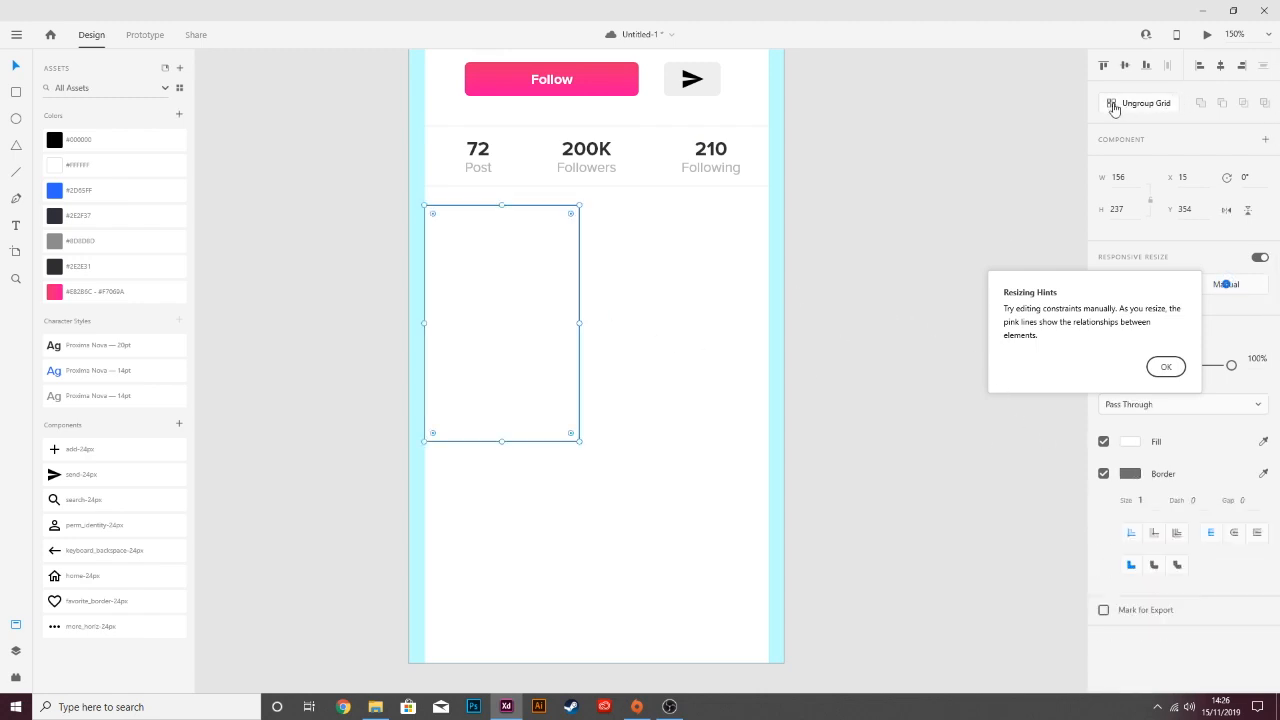
drag(579, 327, 768, 323)
drag(580, 294, 594, 293)
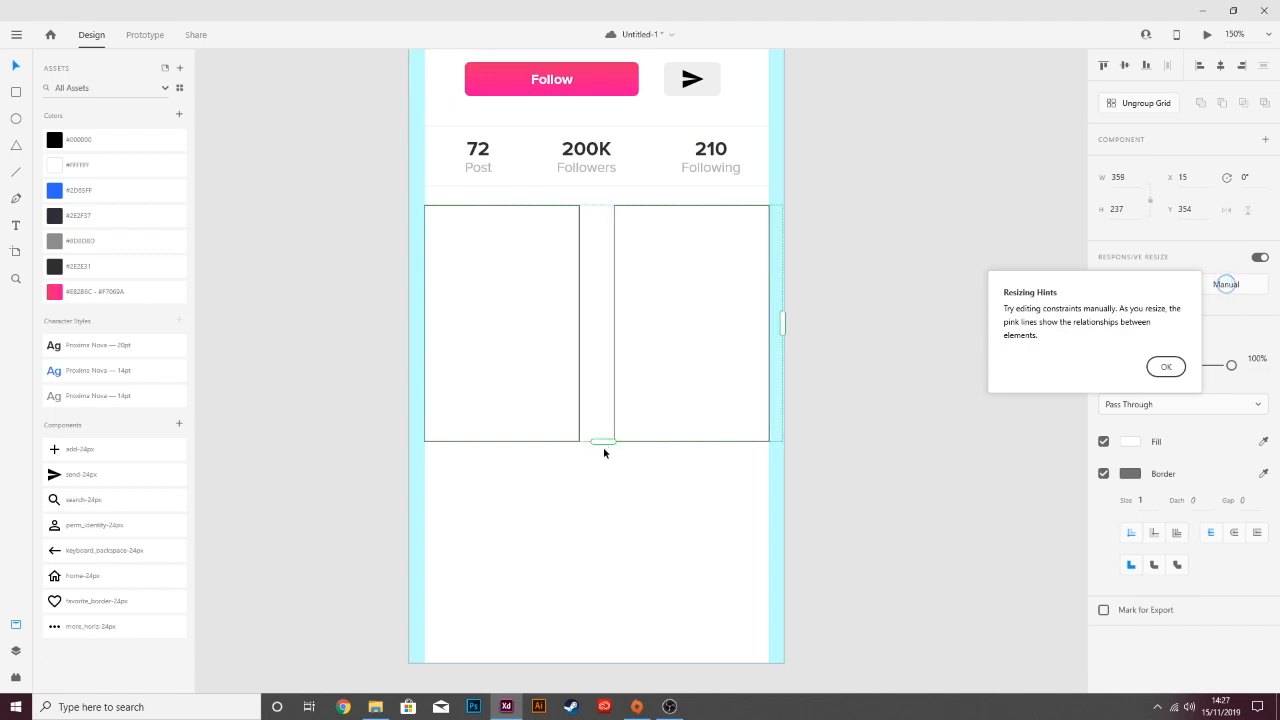
drag(600, 440, 580, 574)
Ungroup the repeat grid and remove the border from all four rectangles.
click(887, 303)
click(768, 262)
click(1110, 104)
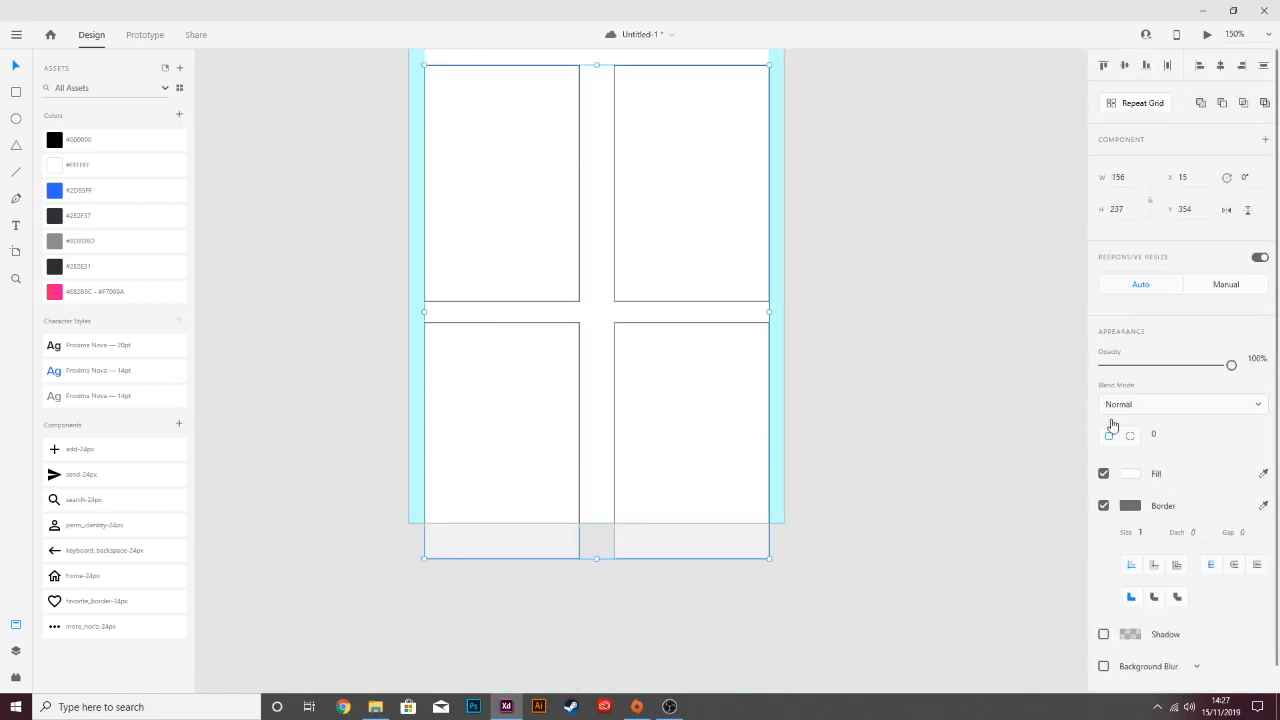
click(1104, 505)
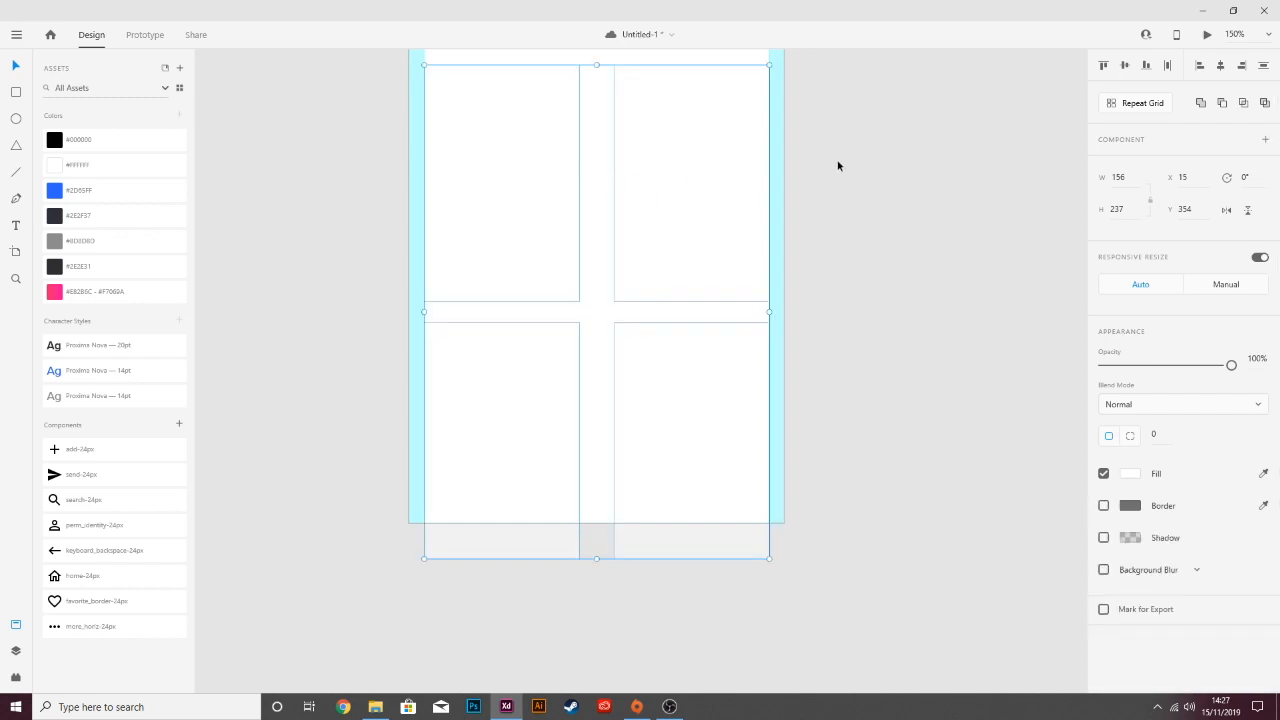
Change the fill of the four post rectangles to light grey #F3F3F3.
click(1130, 473)
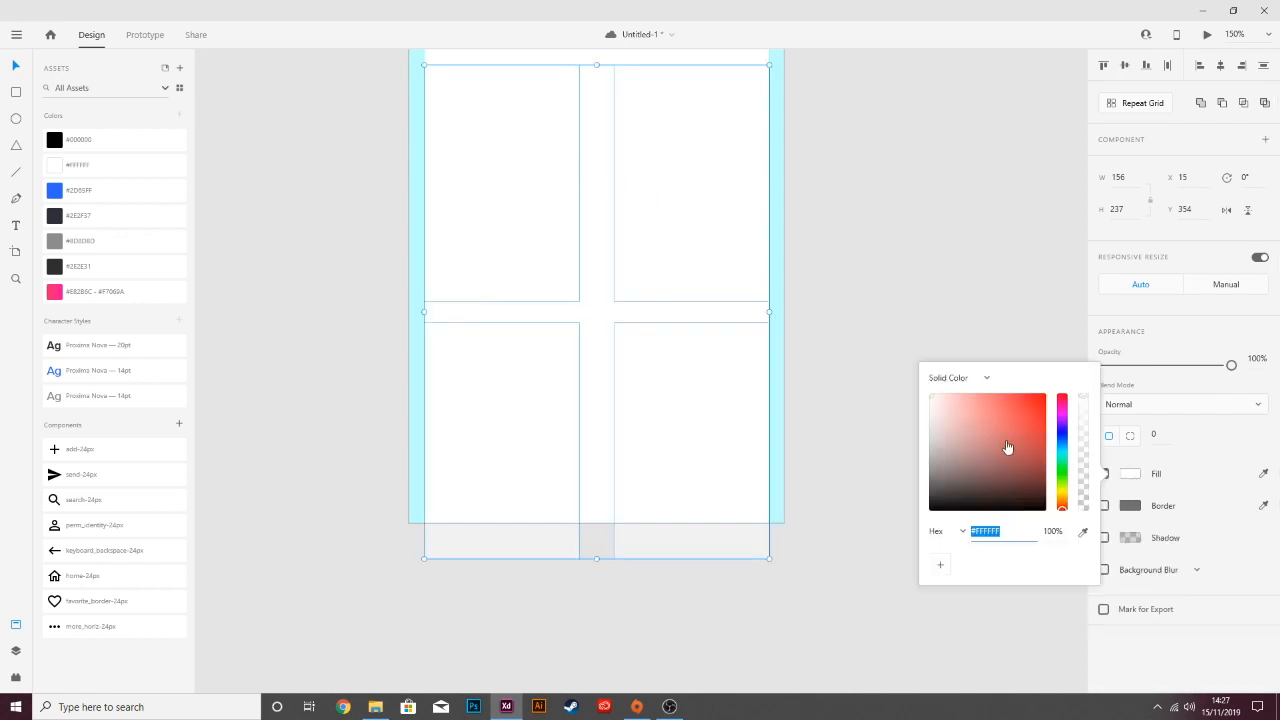
click(932, 414)
drag(932, 414, 922, 405)
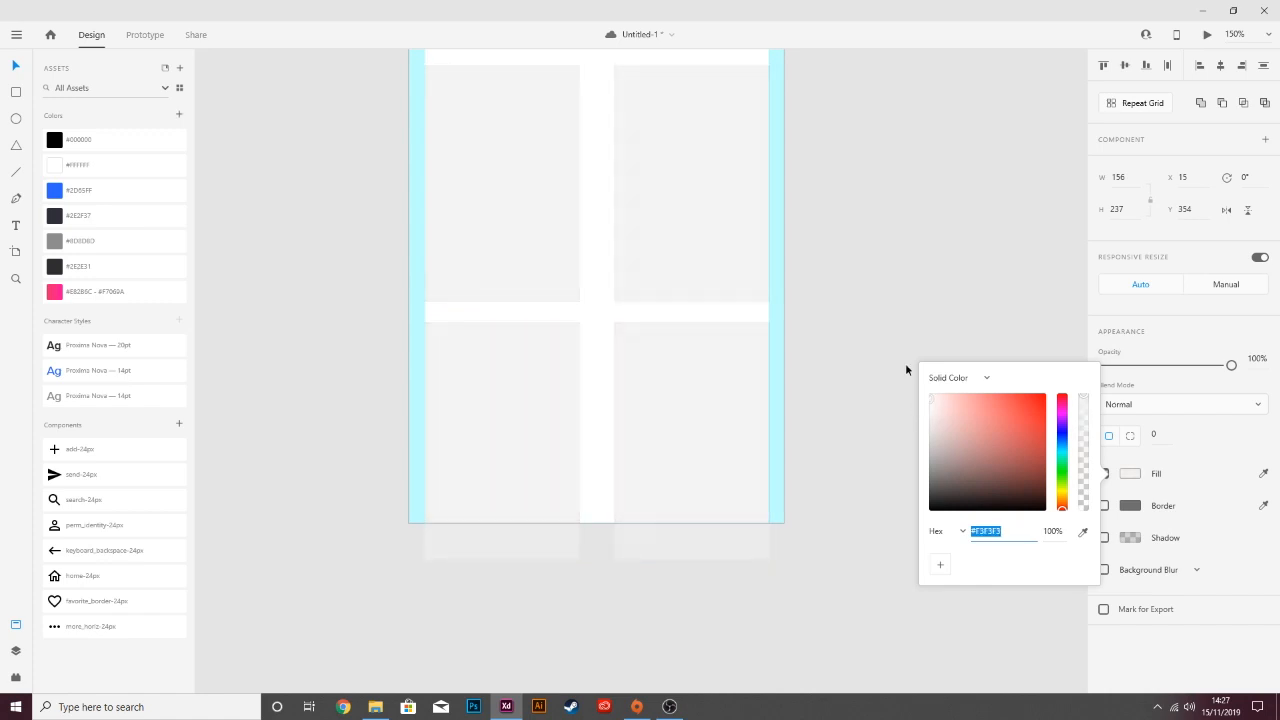
click(906, 370)
scroll(860, 248, up, 3)
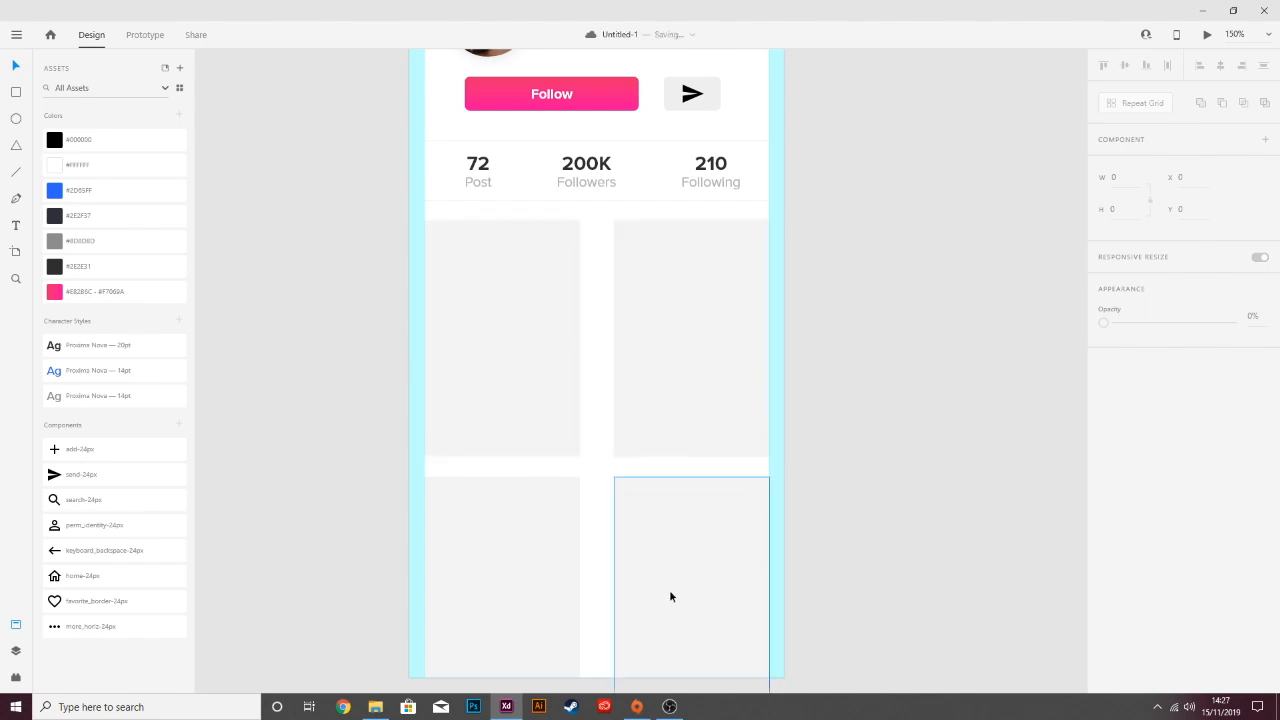
Fill the upper-left post rectangle with the standing character photo, the first image in the GTA profile pic folder.
click(375, 706)
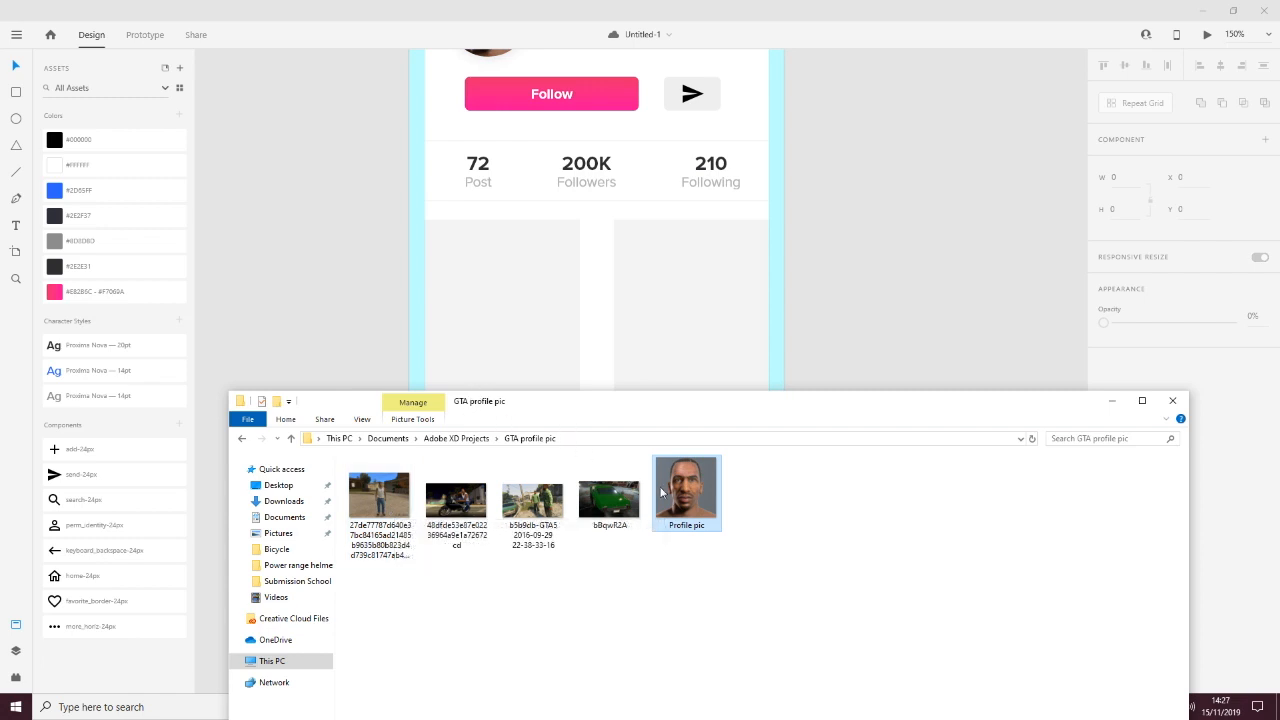
drag(602, 413, 674, 517)
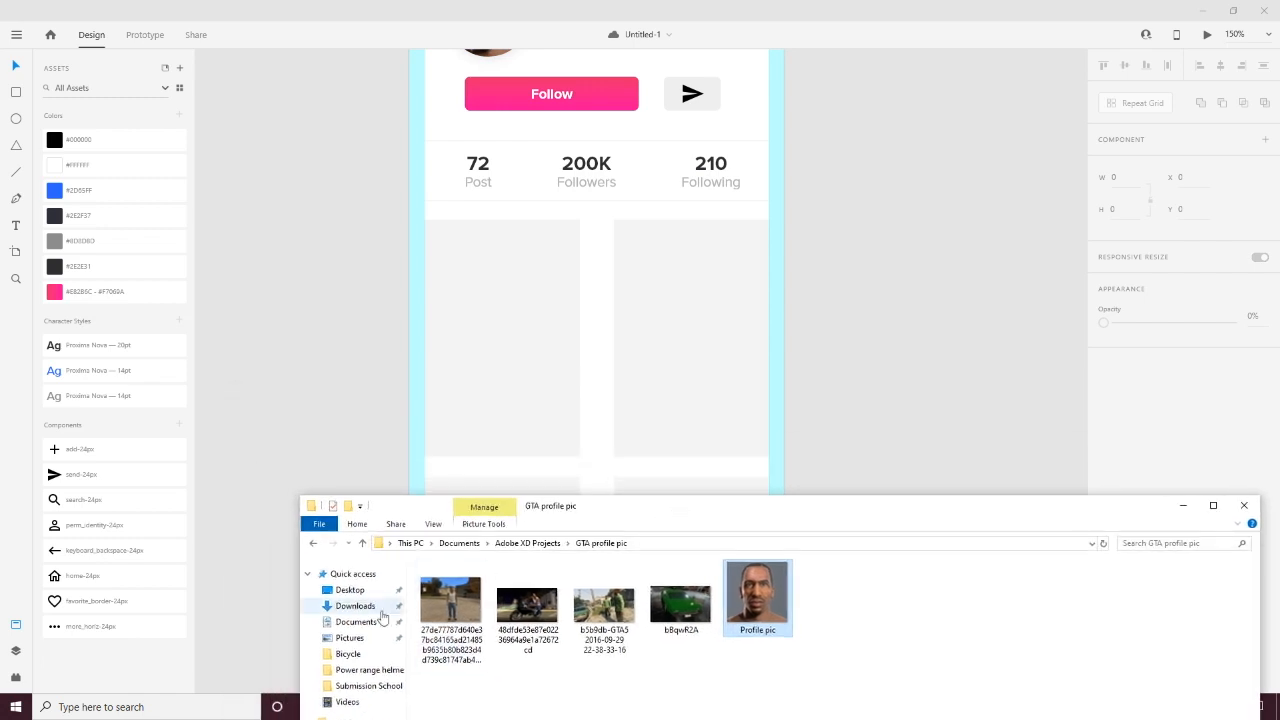
scroll(487, 131, up, 2)
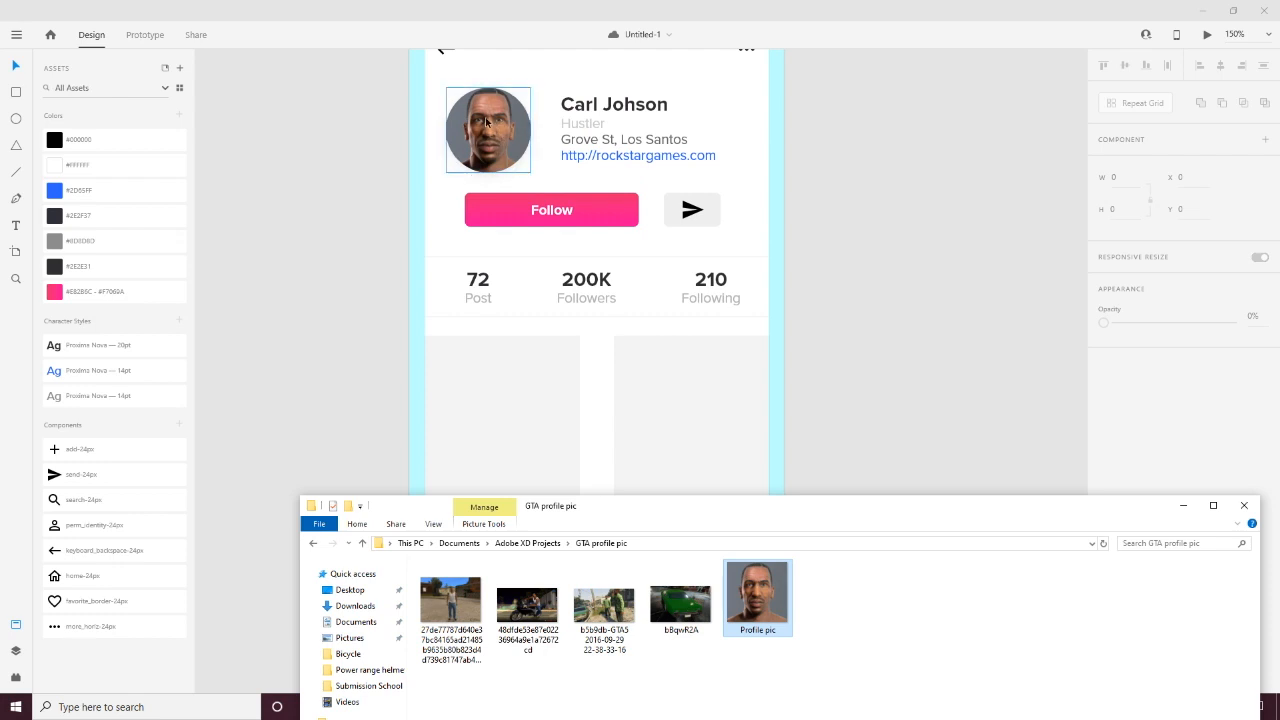
scroll(502, 263, down, 1)
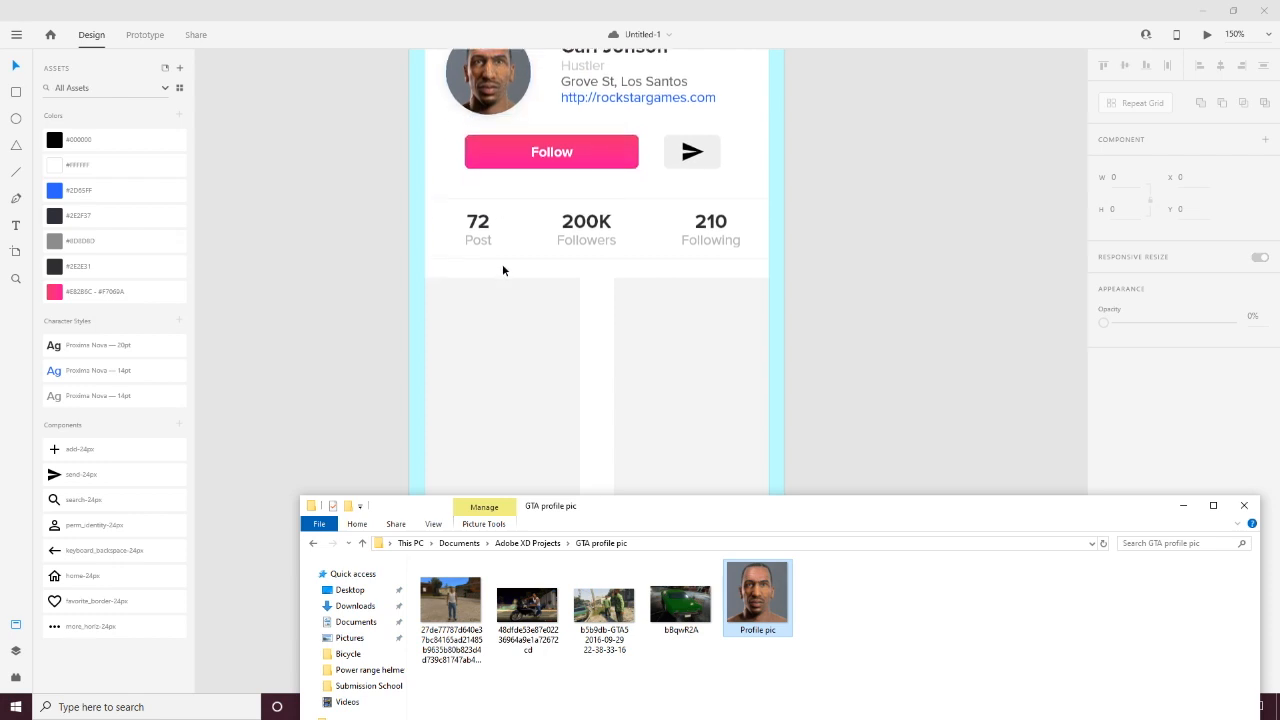
click(452, 590)
drag(472, 460, 505, 335)
Fill the upper-right post rectangle with the motorcycle photo and the lower two with the graffiti street and green sports car photos.
scroll(520, 350, down, 1)
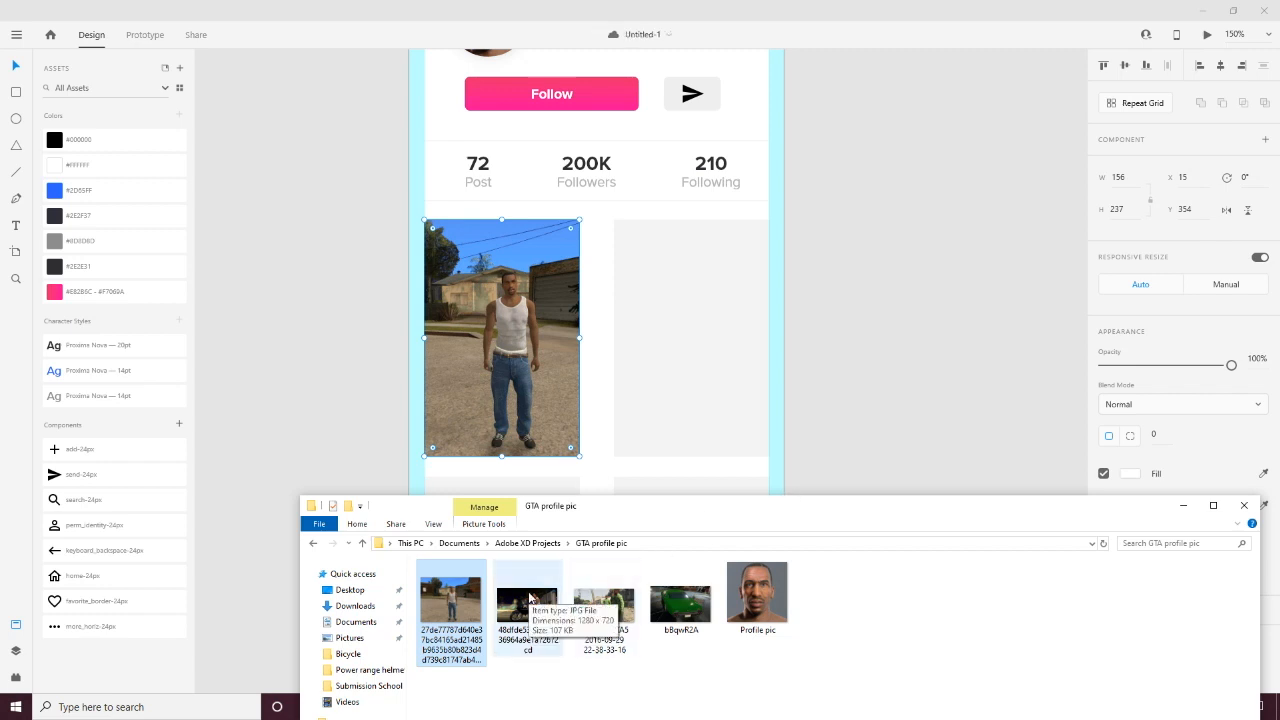
drag(530, 597, 700, 285)
click(834, 290)
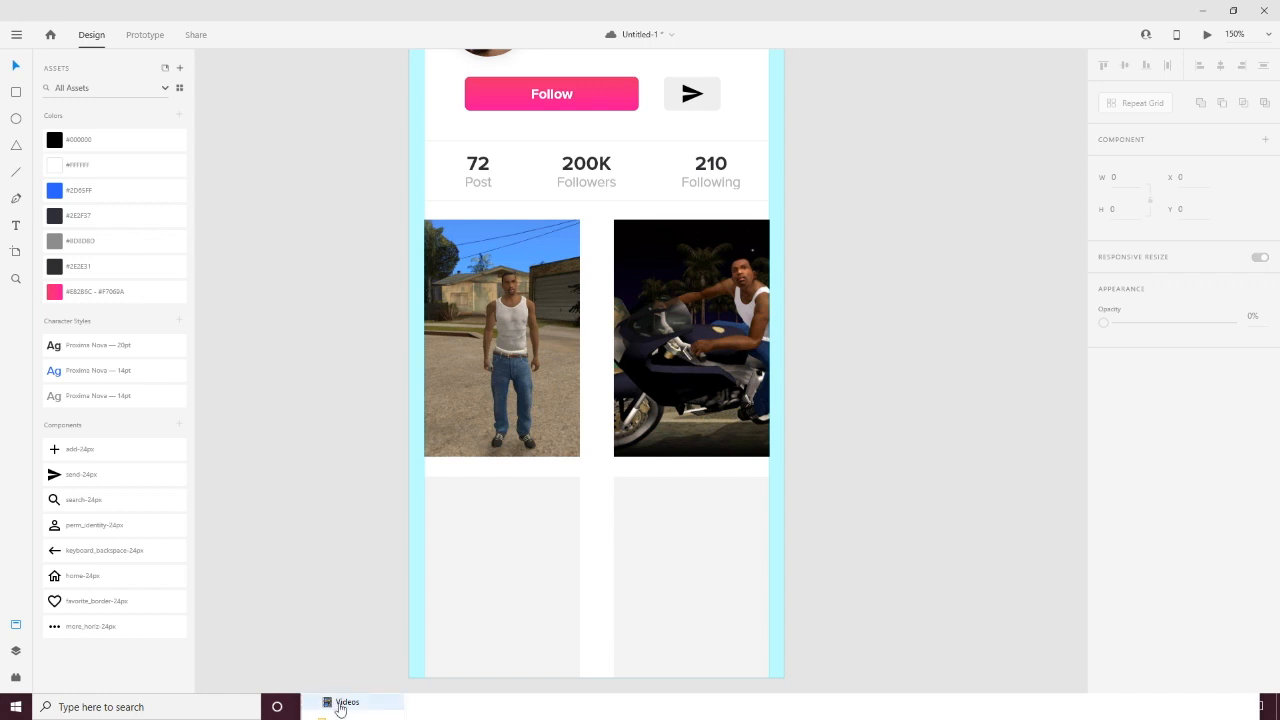
click(472, 717)
scroll(537, 343, down, 3)
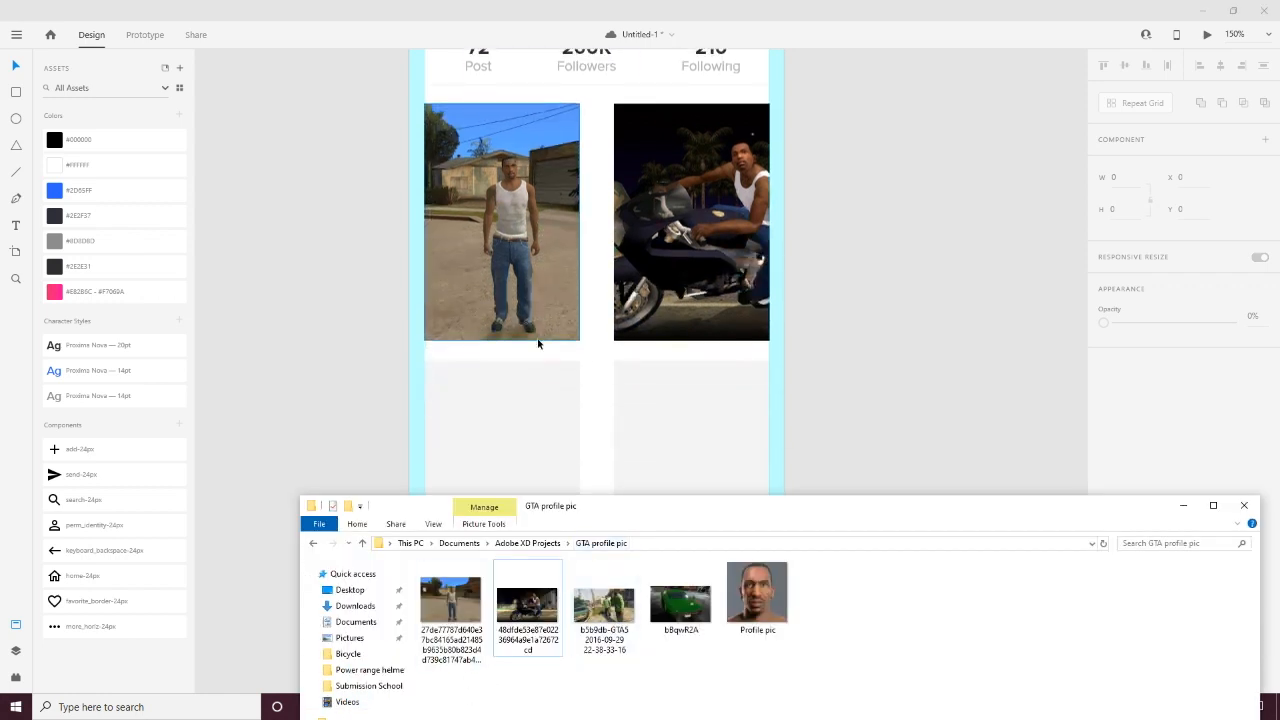
drag(618, 598, 500, 331)
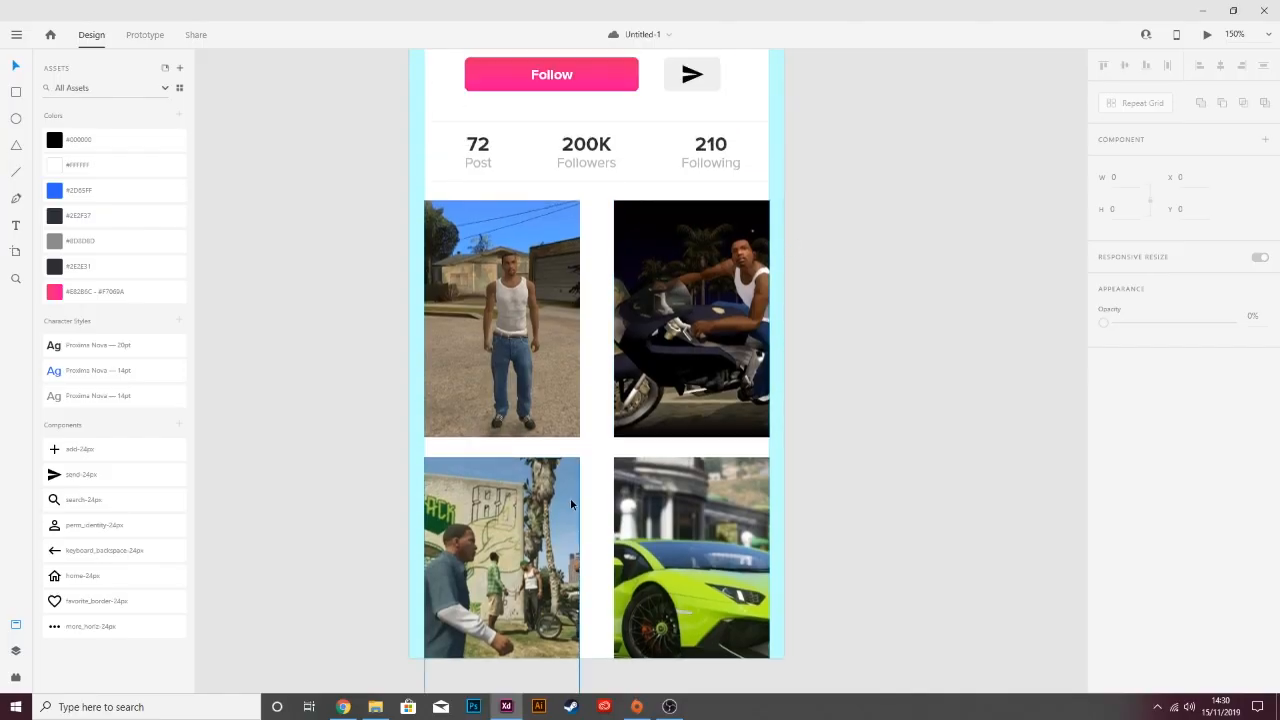
Round the corners of all four post photos with a radius of 5.
click(550, 284)
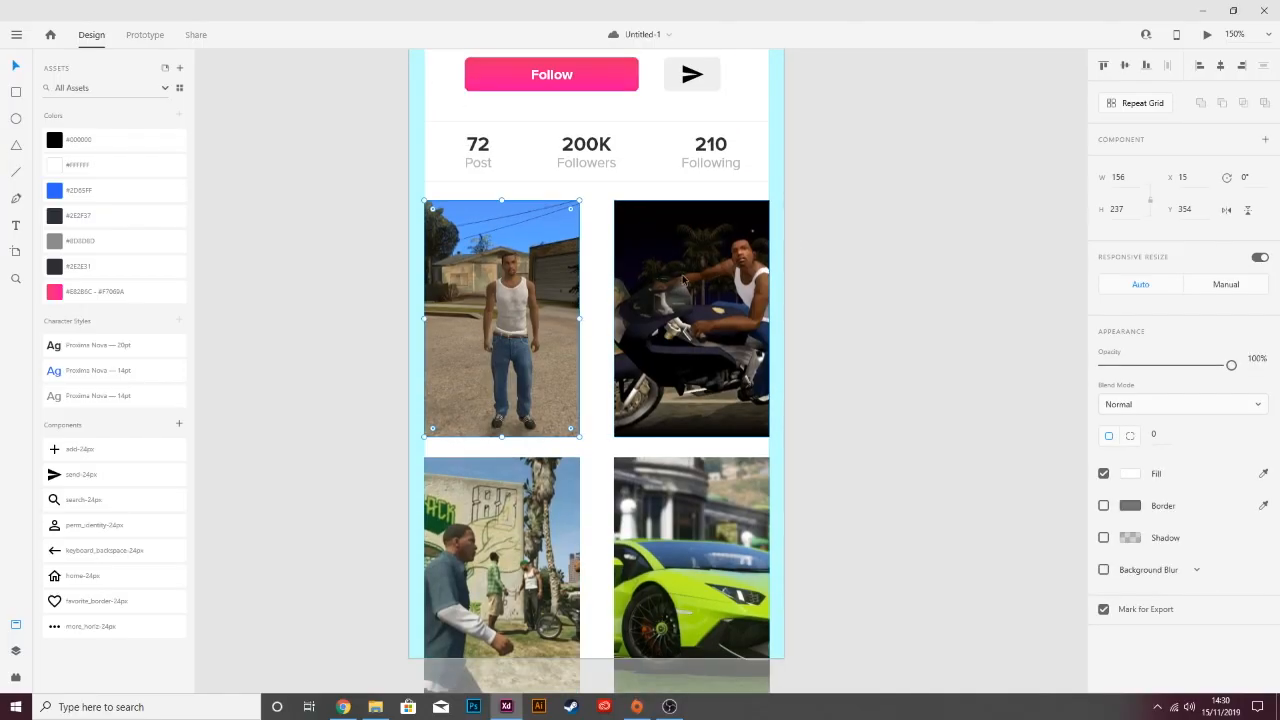
shift+click(670, 488)
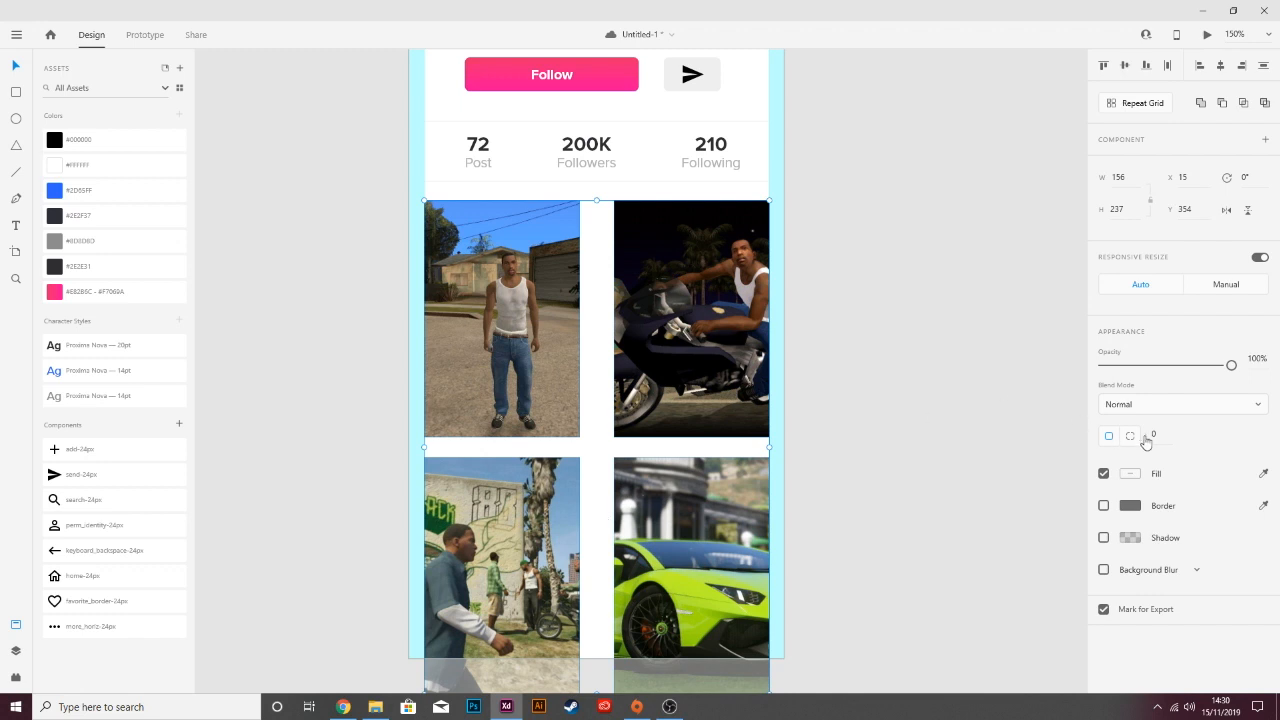
text(5)
key(Return)
click(884, 260)
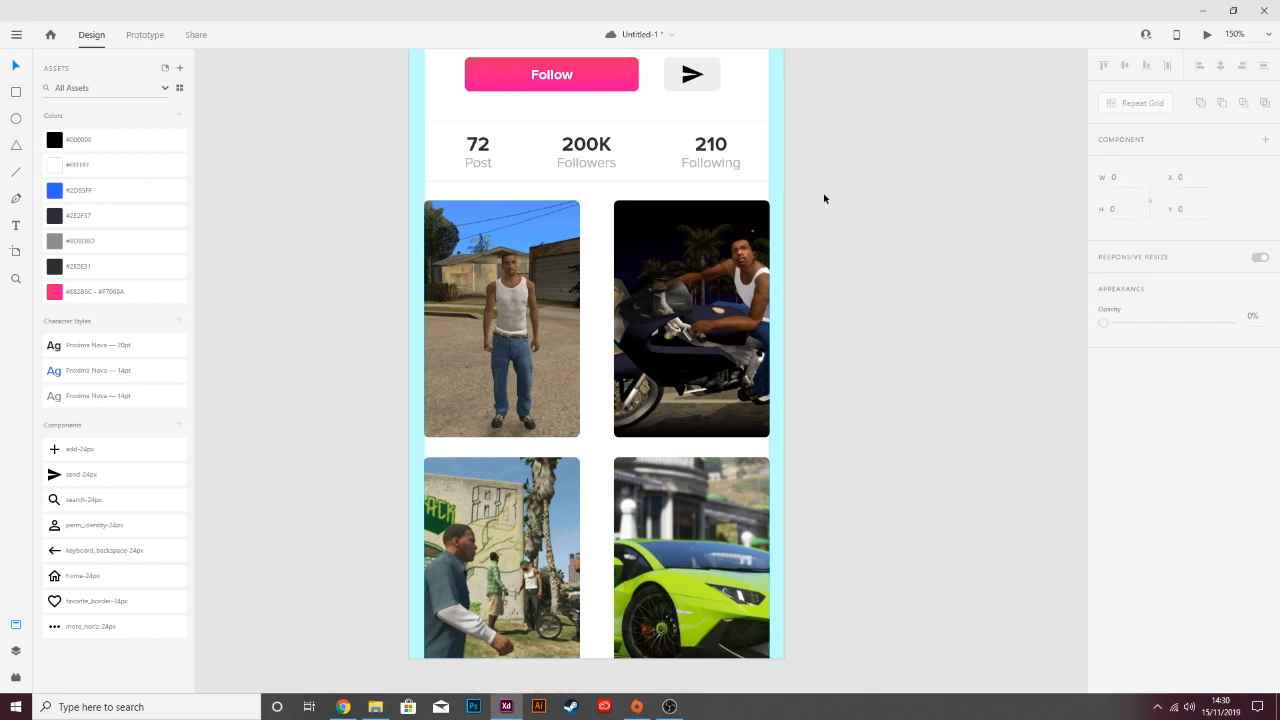
Draw a borderless white bar about 375 wide and 51 high across the bottom of the artboard.
scroll(571, 210, up, 5)
scroll(766, 188, down, 3)
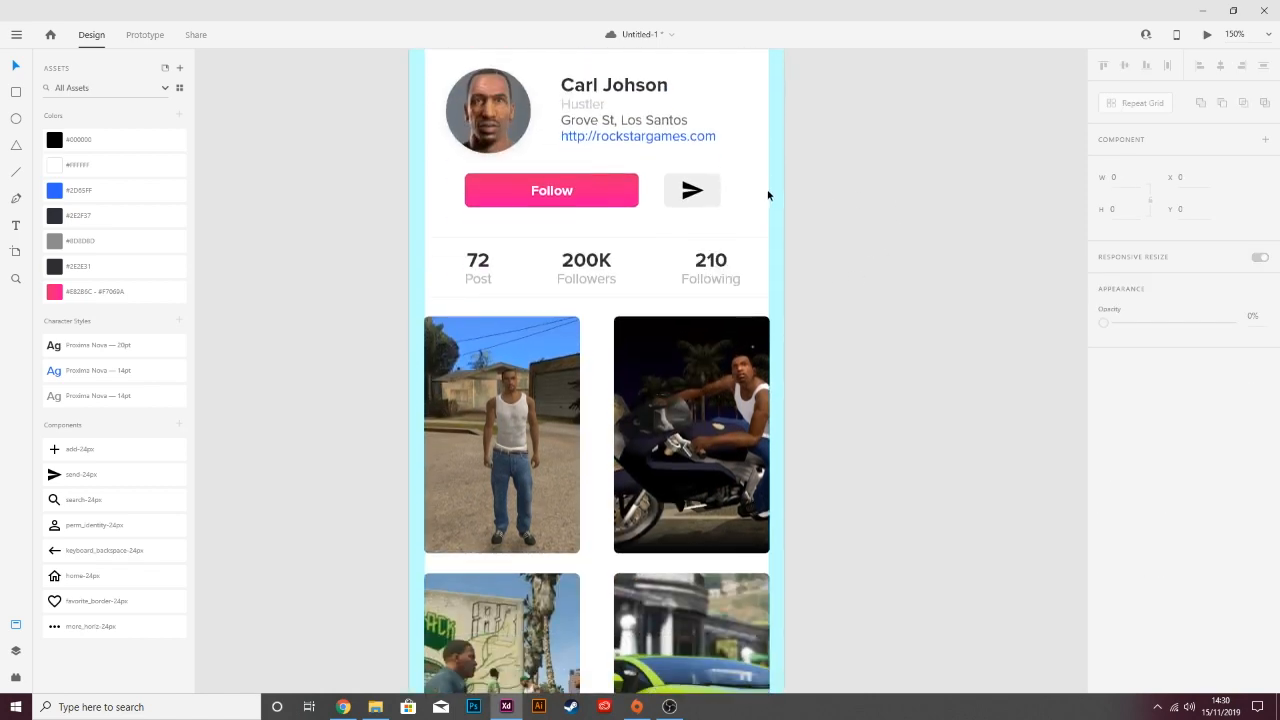
scroll(770, 198, down, 4)
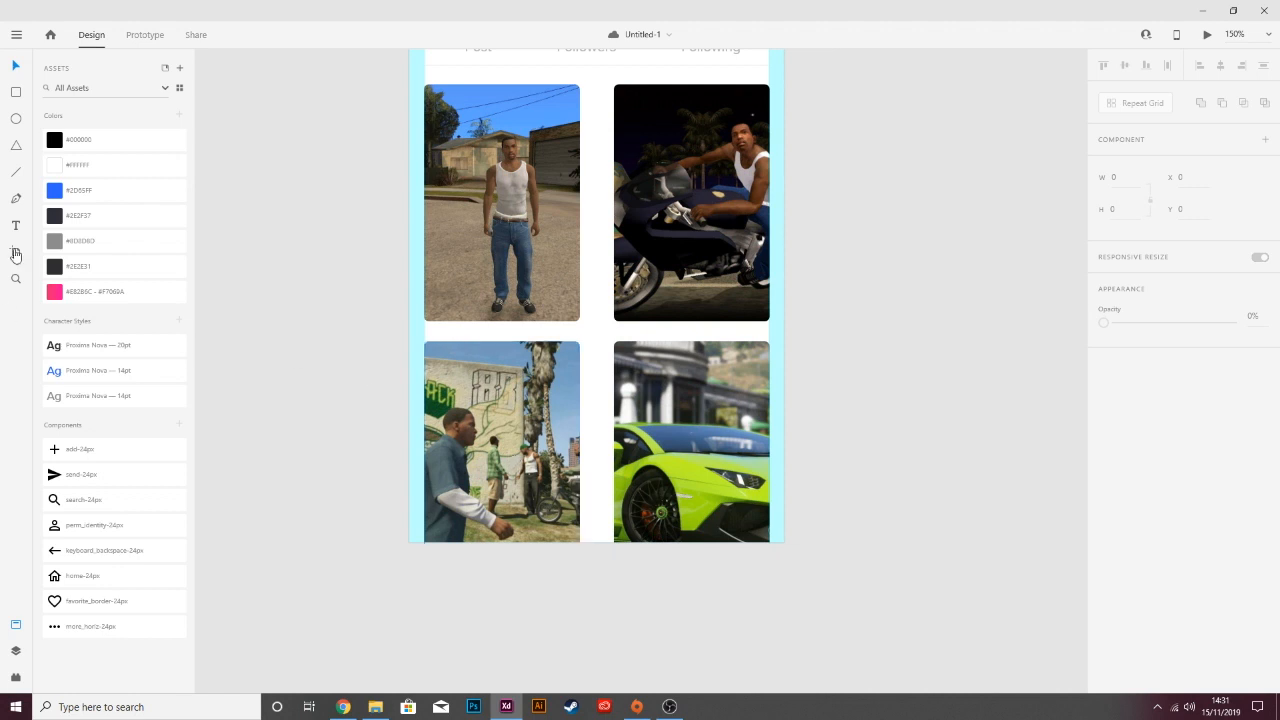
click(15, 91)
drag(409, 492, 481, 509)
drag(760, 549, 784, 542)
click(1103, 506)
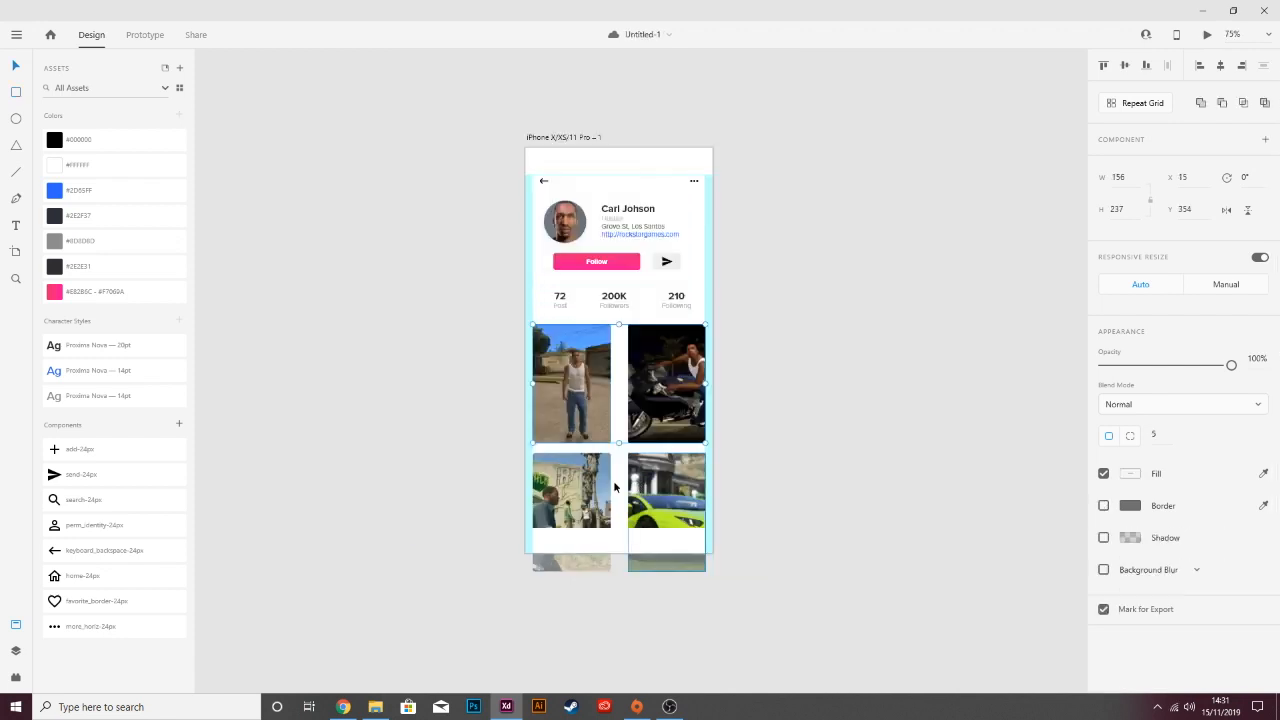
Move all four post photos down together by 50.
shift+click(577, 493)
key(shift+Down)
key(shift+Down)
key(shift+Down)
key(shift+Down)
key(shift+Down)
Move the divider line below the statistics row down to Y 364.
click(633, 315)
key(shift+Down)
key(shift+Down)
key(shift+Down)
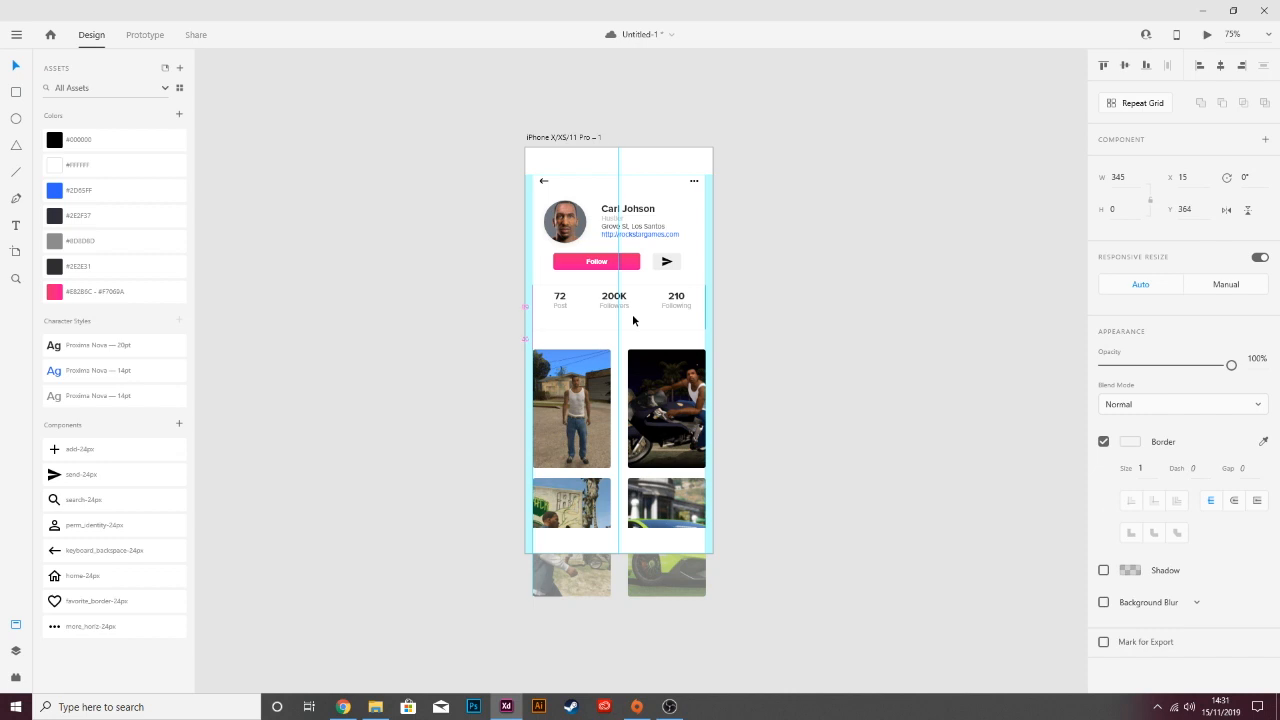
Move the statistics numbers and their labels down together by 20, between the two divider lines.
drag(549, 308, 574, 292)
drag(695, 314, 558, 300)
key(shift+Down)
key(shift+Down)
click(809, 235)
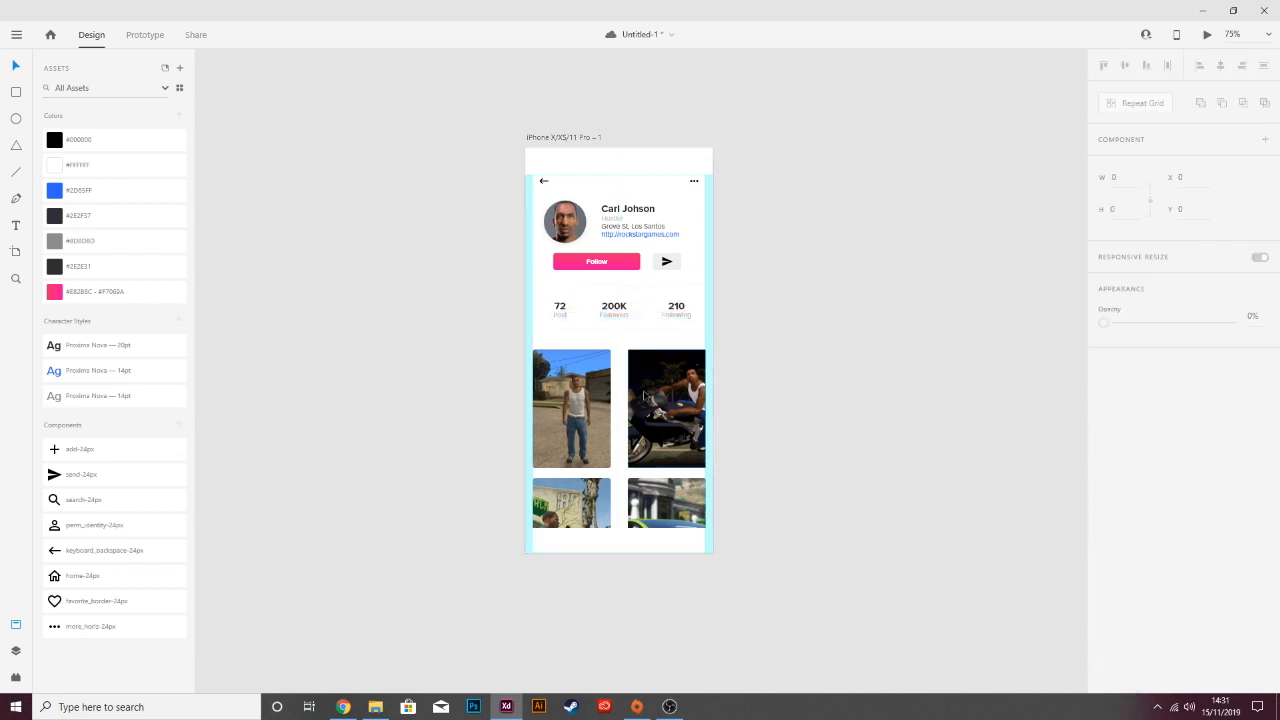
Extend the white bottom bar upwards to a height of about 65, keeping its lower edge on the artboard's edge.
key(ctrl+plus)
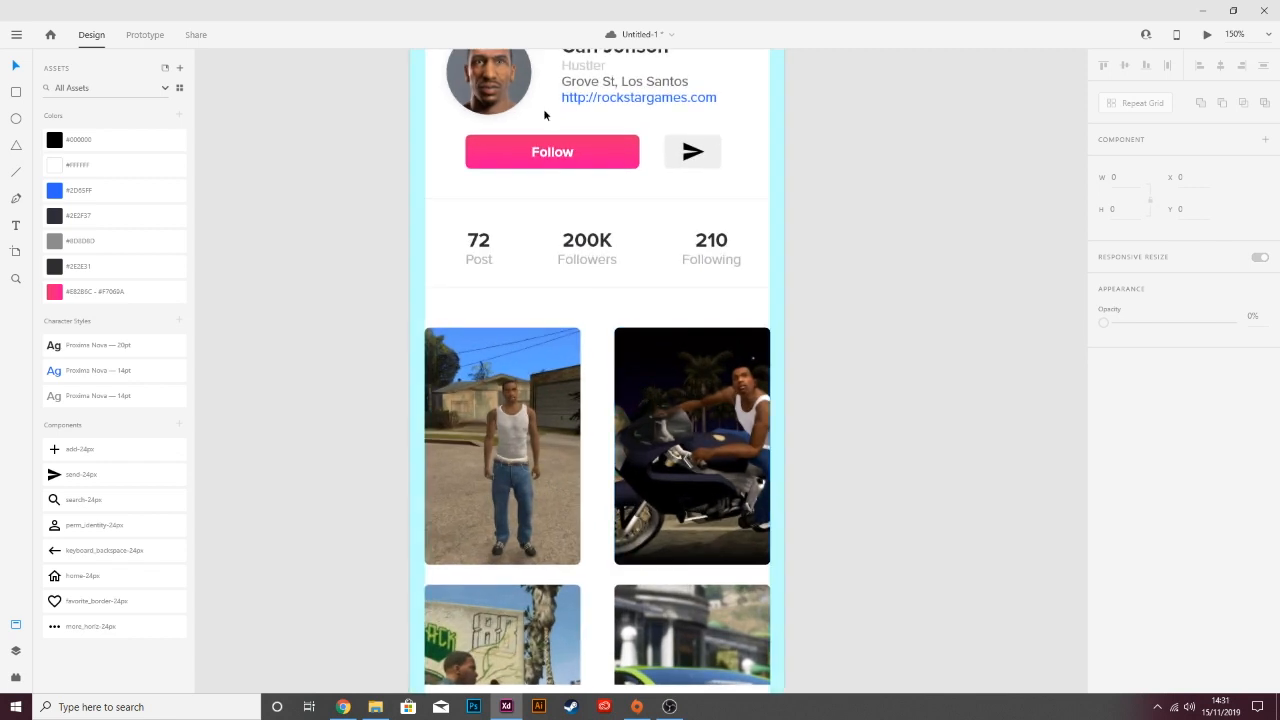
scroll(545, 400, down, 3)
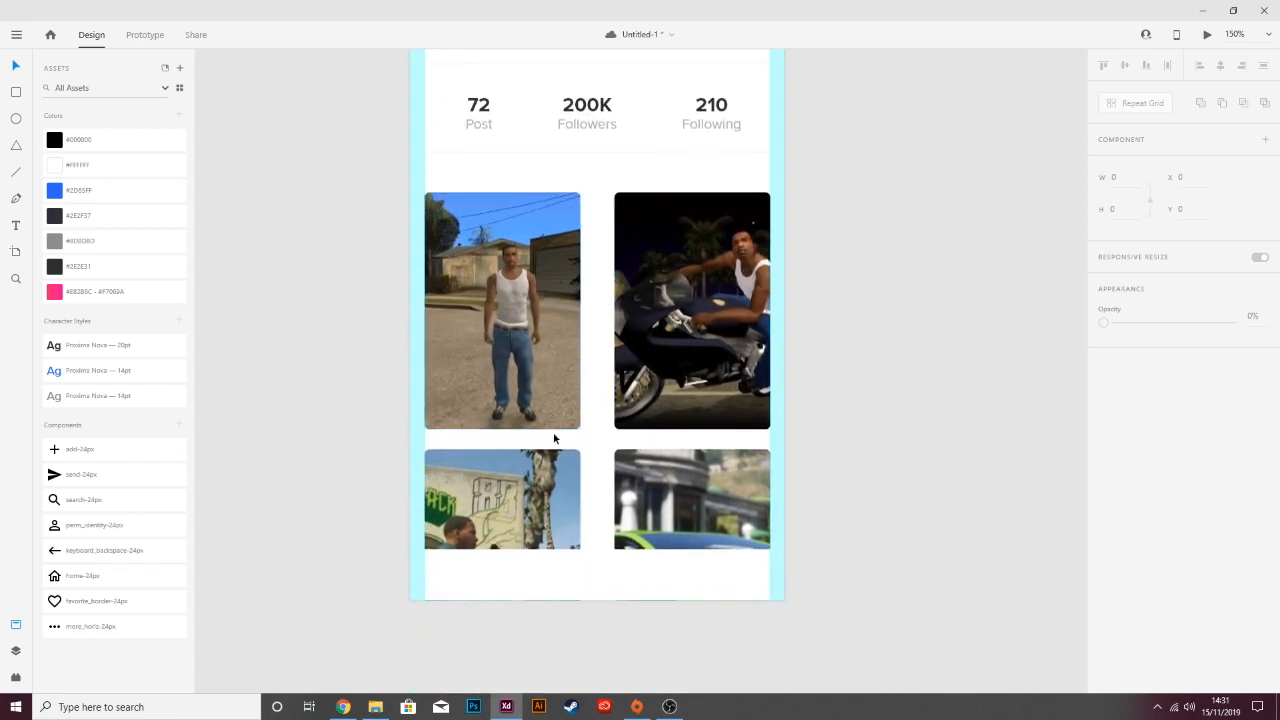
click(611, 572)
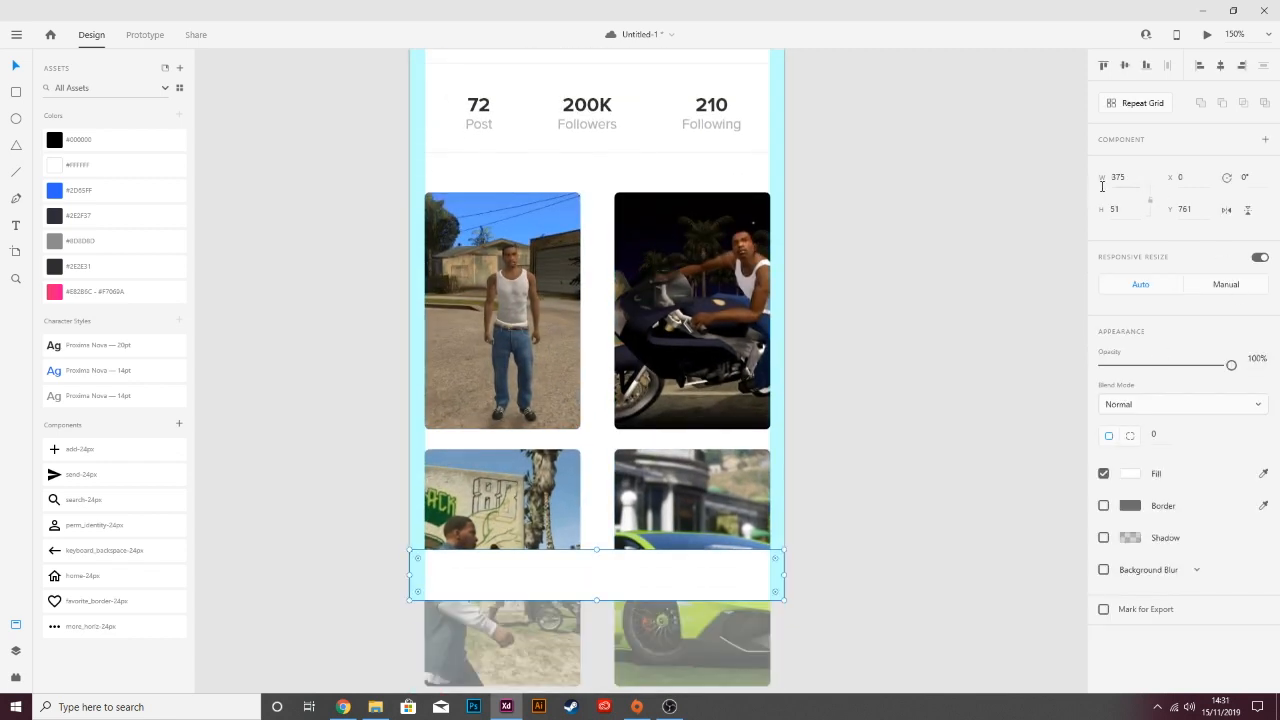
click(1128, 212)
drag(596, 549, 603, 532)
click(810, 458)
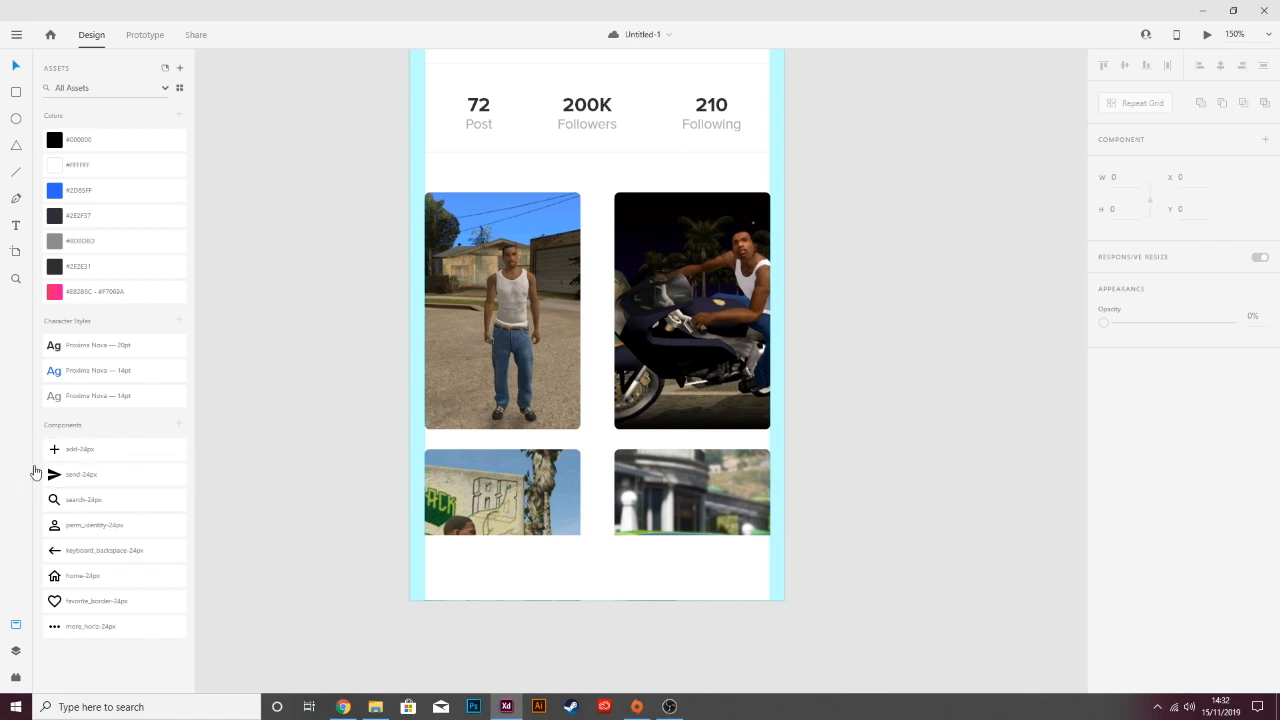
Place the home, search, heart and person icon components in a row on the white bottom bar, leaving a gap in the middle.
drag(91, 577, 345, 567)
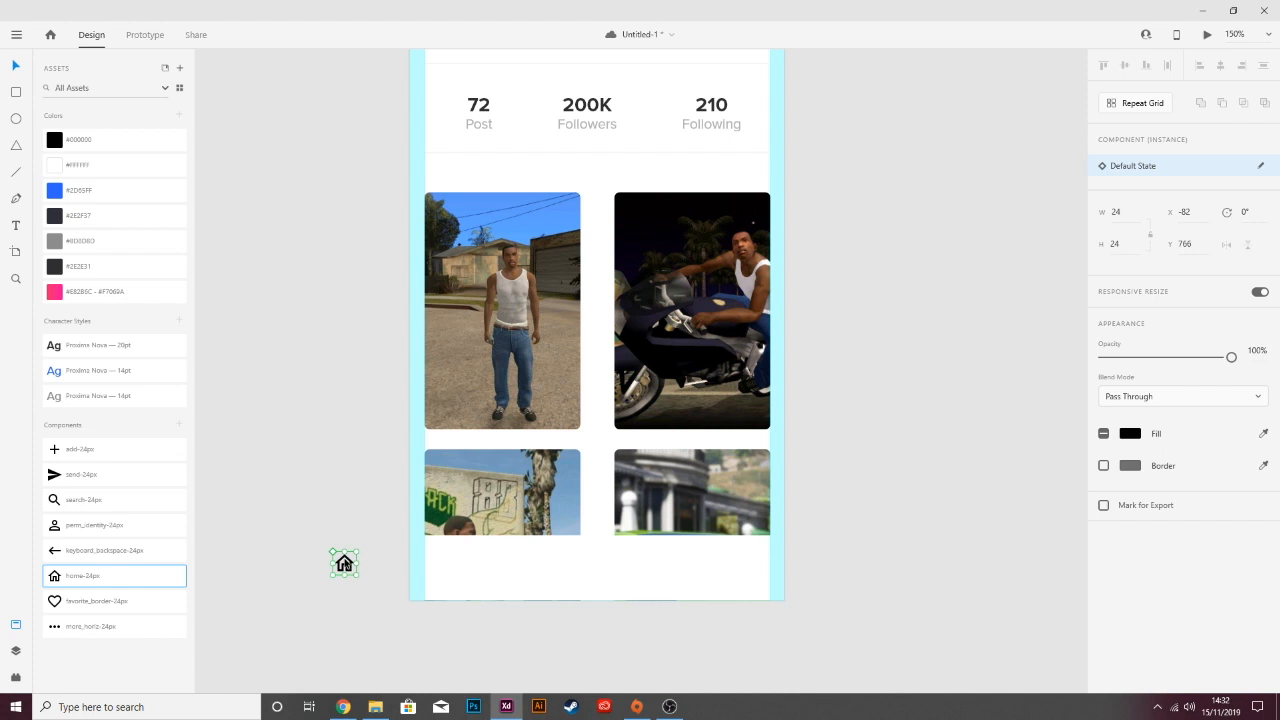
click(310, 563)
drag(345, 567, 451, 558)
drag(84, 499, 506, 558)
drag(96, 601, 679, 558)
drag(89, 524, 737, 558)
Draw a spacing rectangle about 56 by 57 from the upper-left corner of the bottom bar, over the home icon.
scroll(760, 502, up, 2)
scroll(760, 502, down, 3)
click(16, 92)
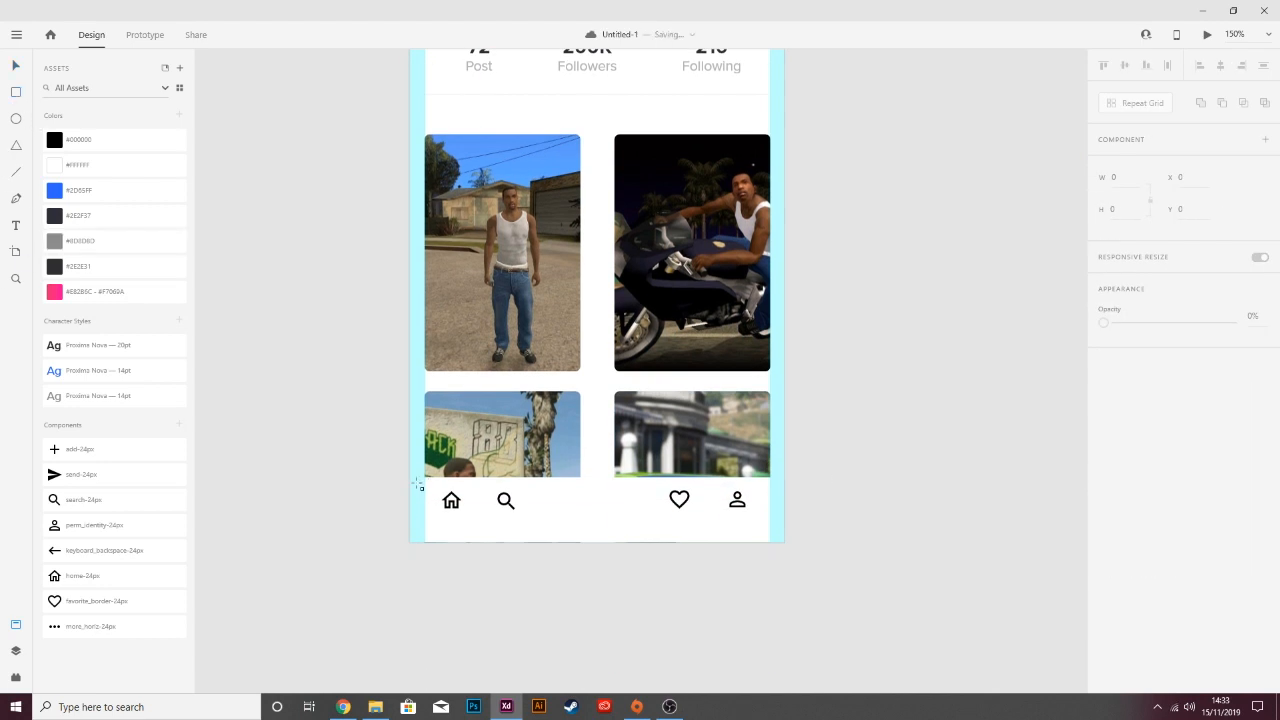
mouse_move(410, 477)
mouse_down()
mouse_move(468, 521)
mouse_move(454, 532)
mouse_move(466, 535)
mouse_up()
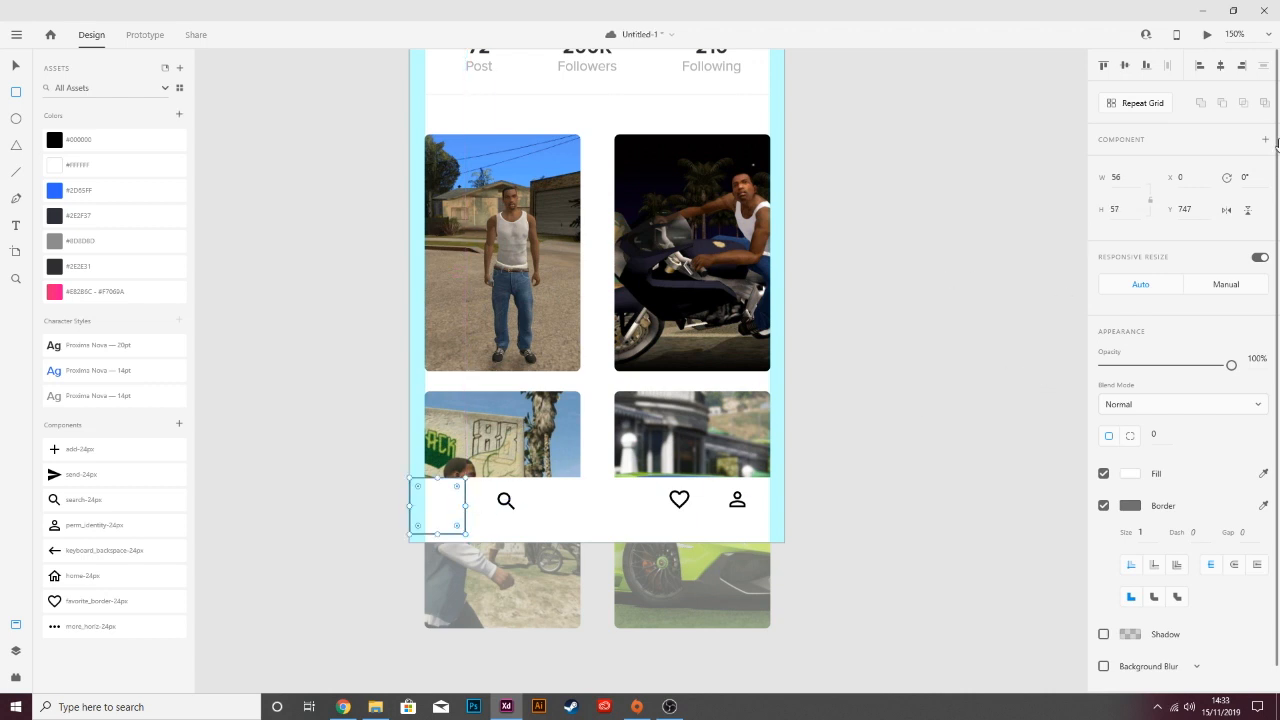
click(20, 70)
Set the spacing rectangle's width to 375/5 and extend its height to match the bottom bar at 65.
click(561, 501)
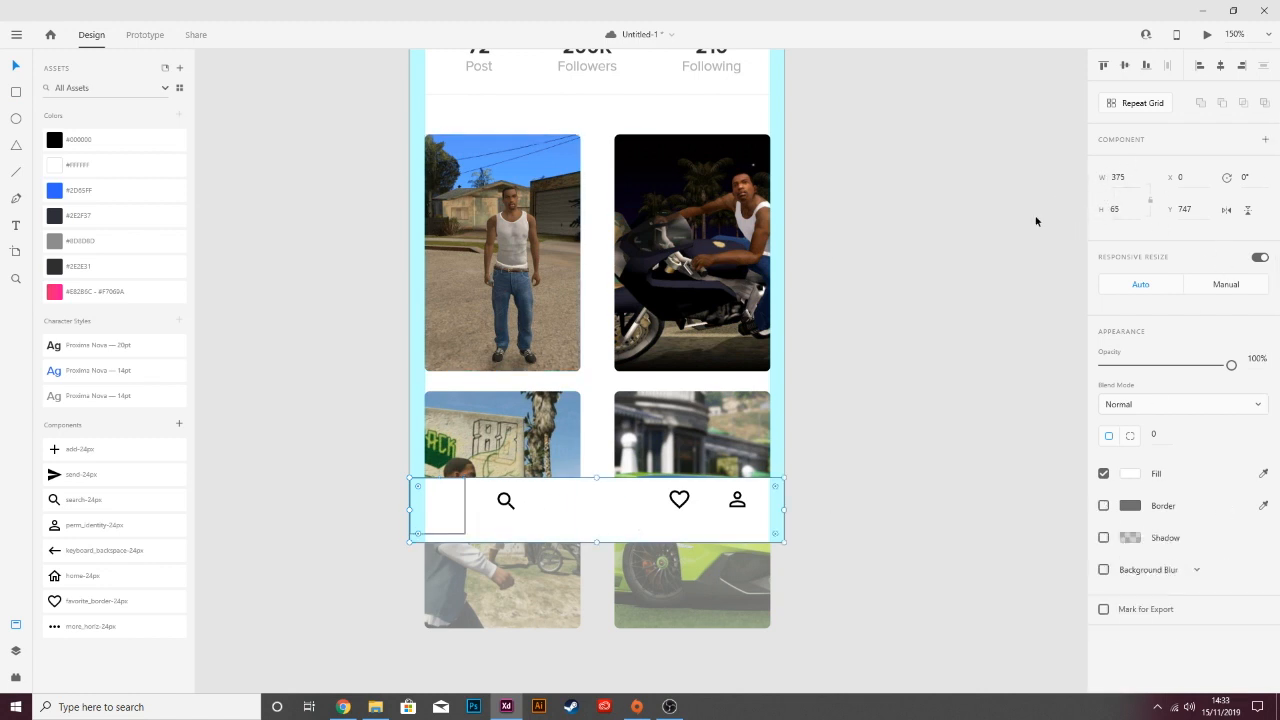
click(455, 505)
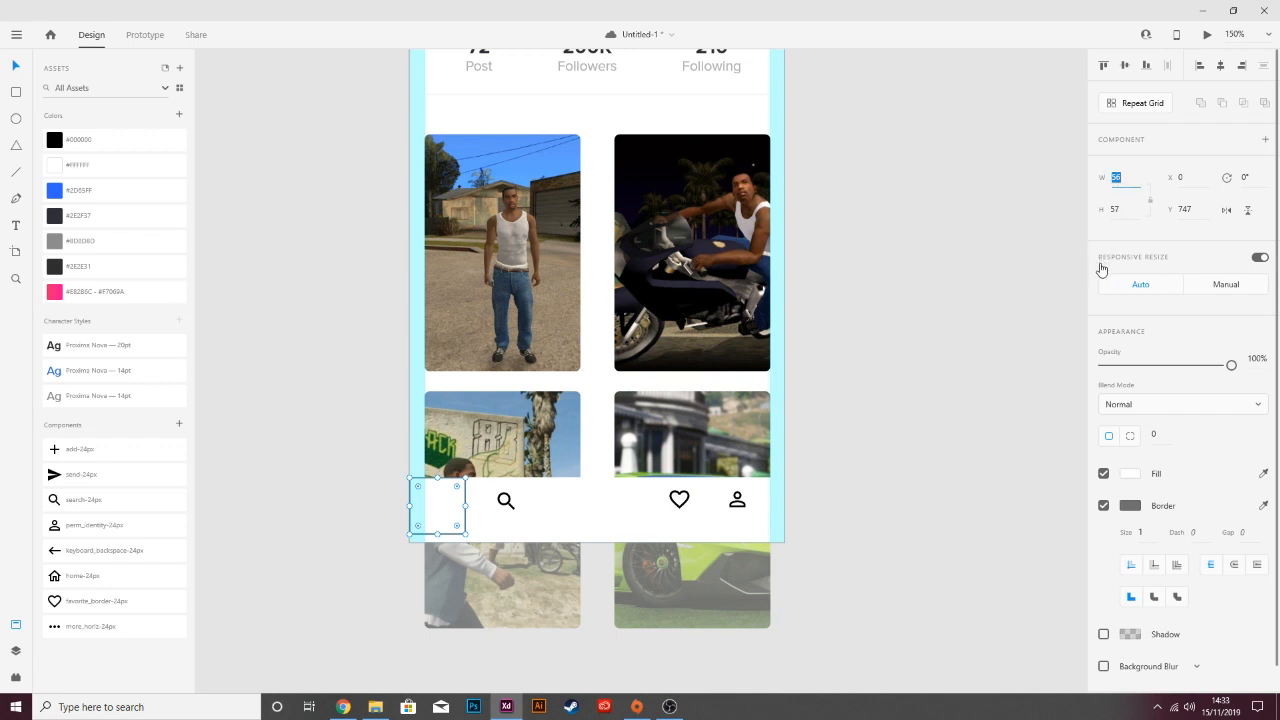
text(375/5)
key(Return)
click(451, 529)
drag(446, 533, 446, 541)
Reorder the spacing rectangle below the home icon's layer and centre the home icon horizontally on it, at about X 26.
click(15, 650)
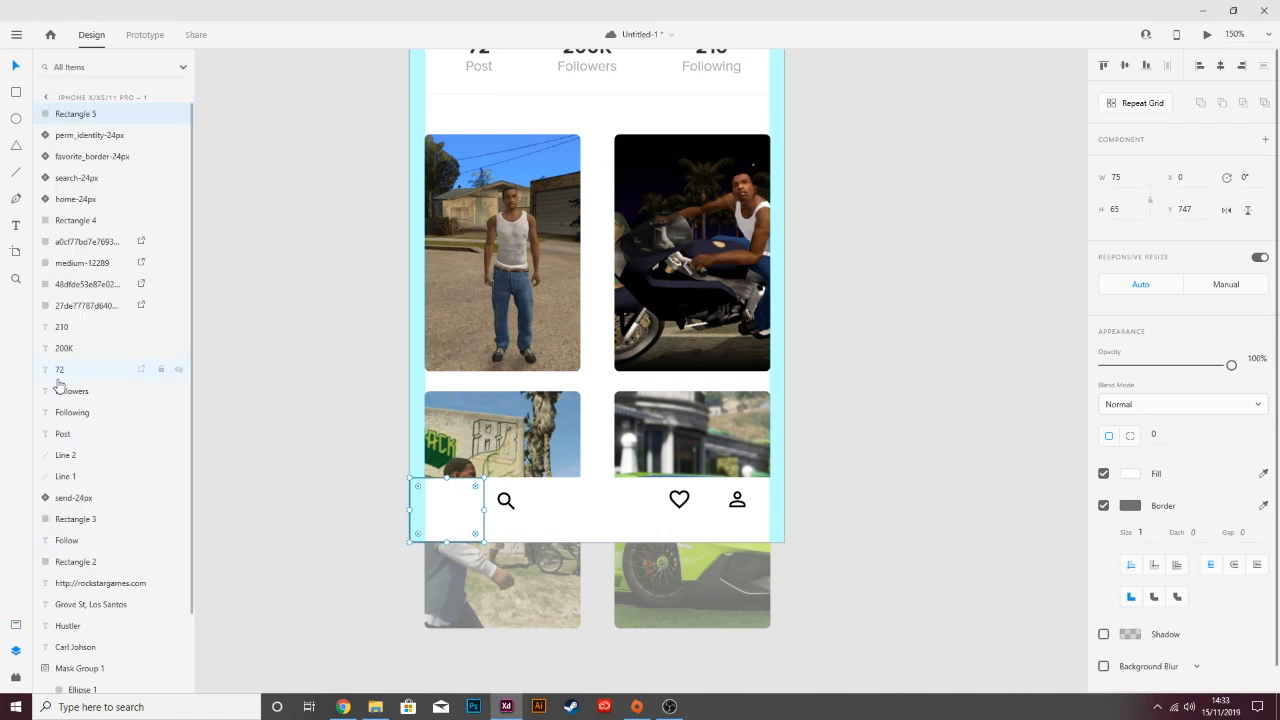
click(85, 199)
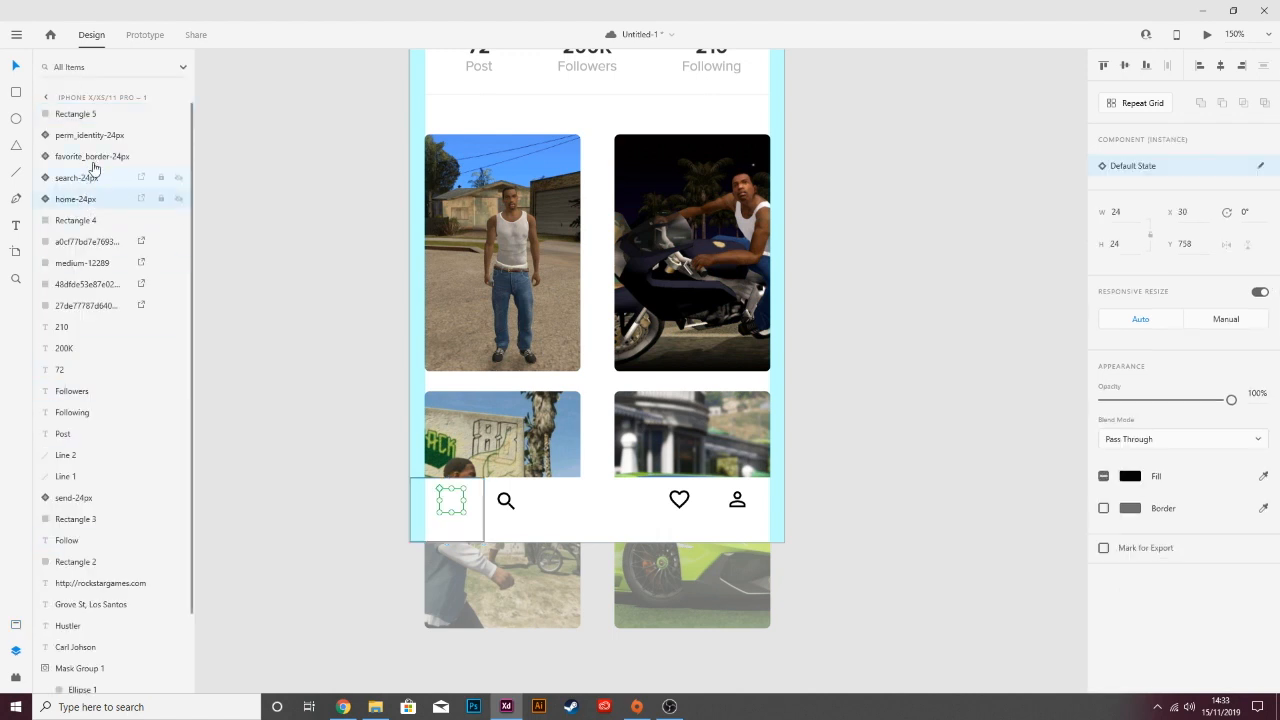
drag(97, 114, 83, 205)
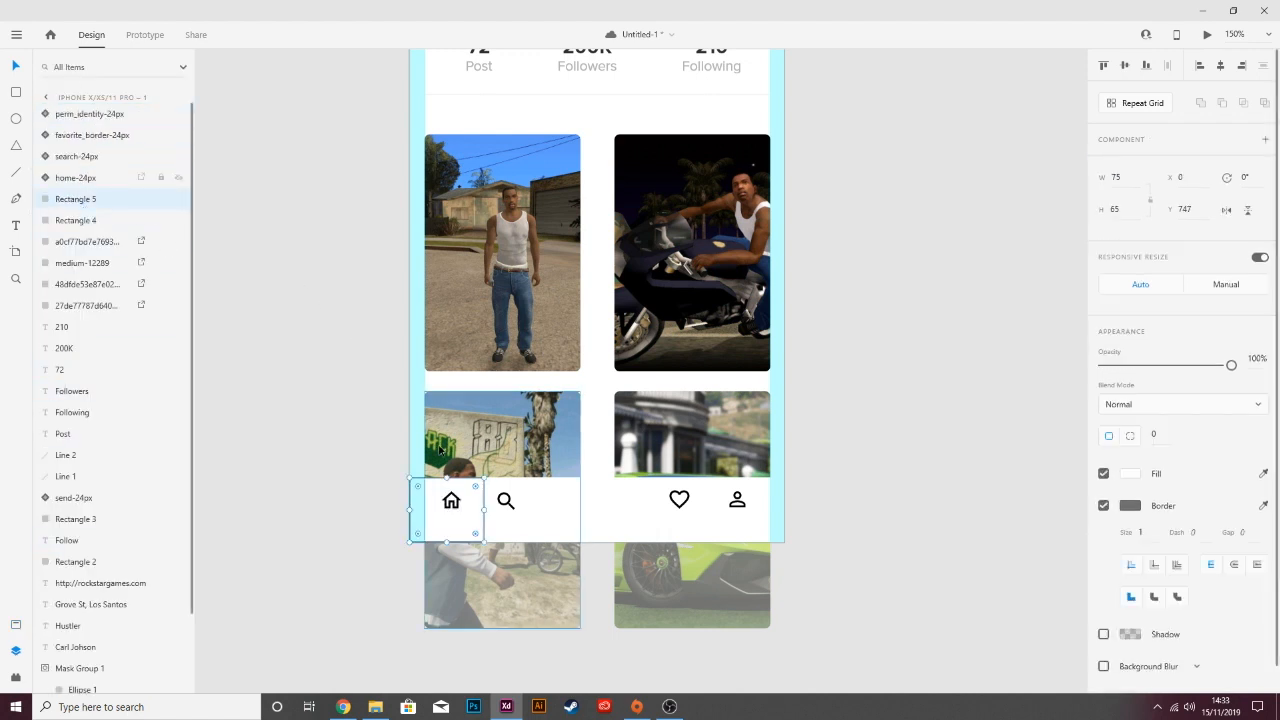
click(449, 504)
drag(447, 507, 444, 507)
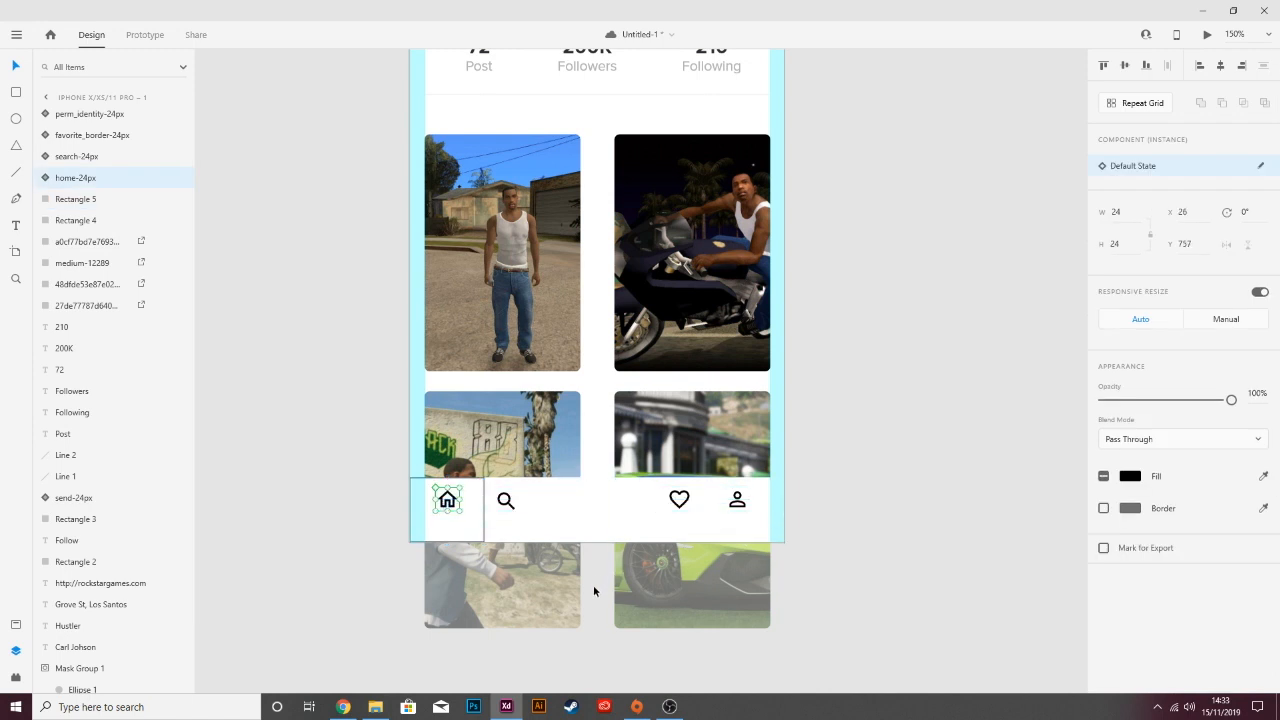
click(894, 461)
Centre the search, heart and person icons in their fifths of the bar using the spacing rectangle, and remove the rectangle.
click(477, 514)
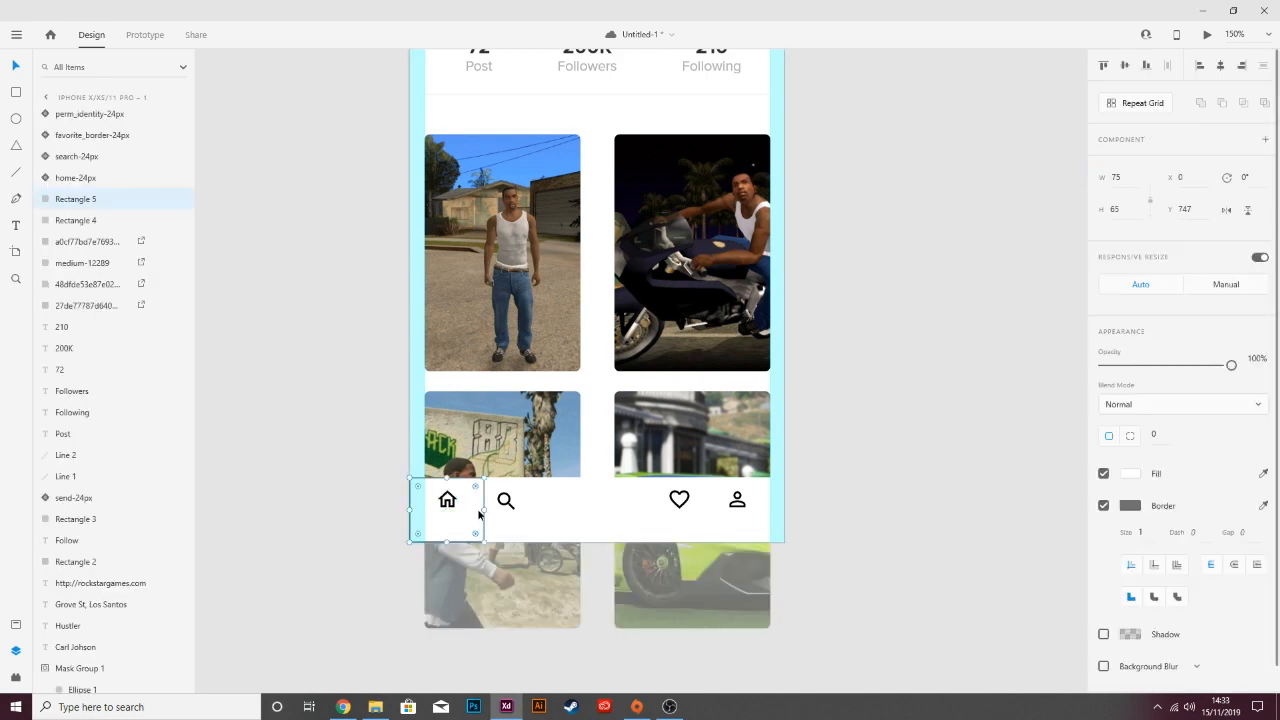
drag(474, 512, 522, 501)
drag(532, 508, 769, 506)
shift+click(683, 501)
key(shift+c)
shift+click(739, 501)
key(shift+c)
click(866, 470)
click(462, 520)
click(1103, 505)
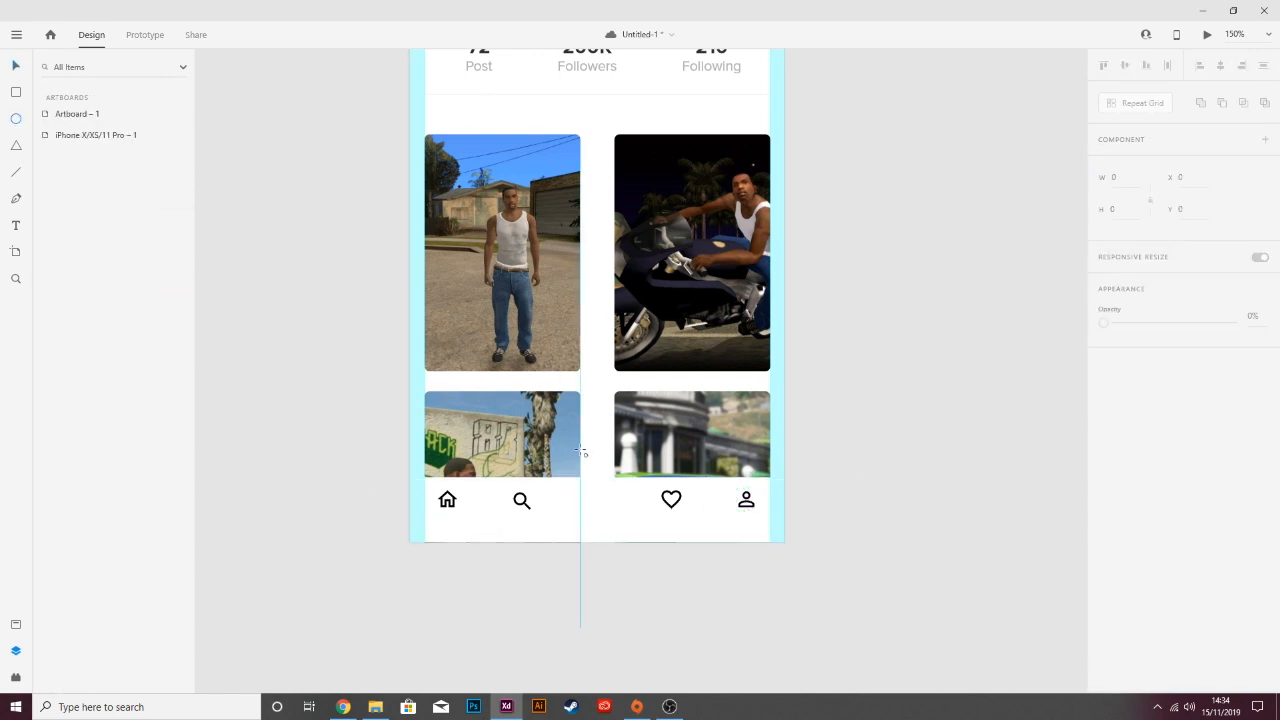
Draw a borderless circle about 56 by 56 and centre it on the bottom bar's upper edge, at about X 159.5, Y 719.
drag(580, 448, 636, 504)
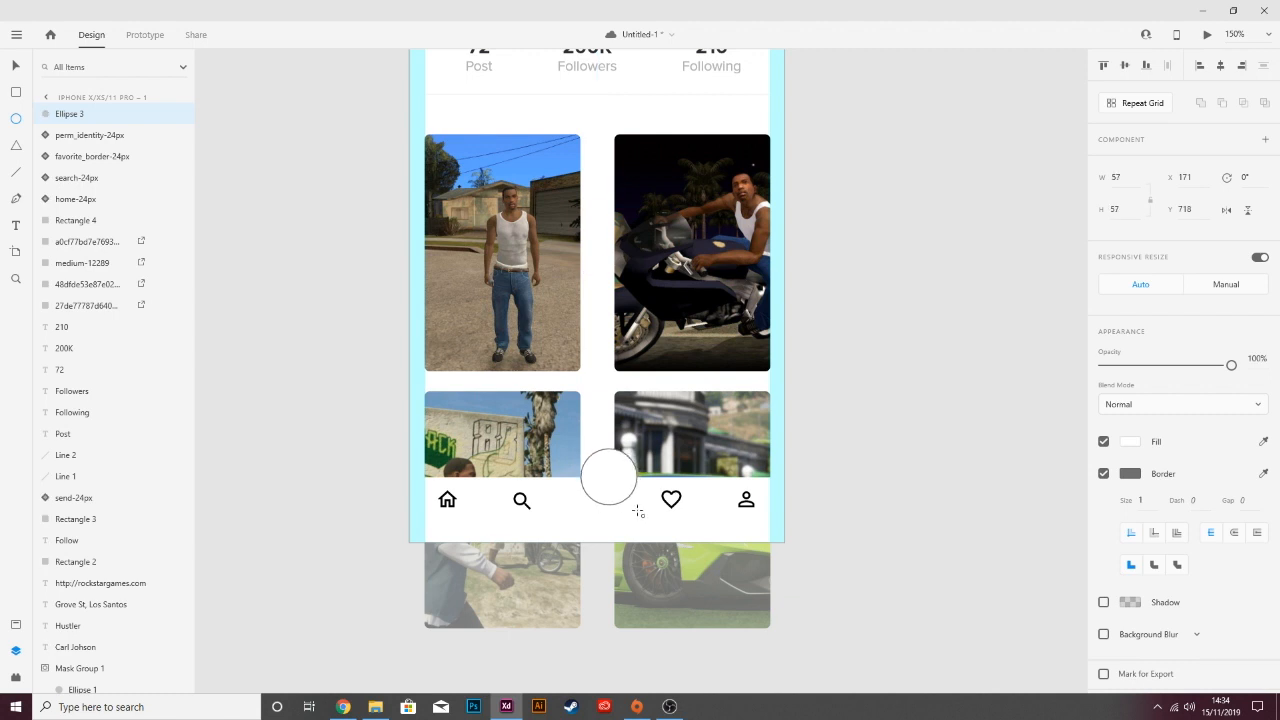
click(1104, 473)
key(v)
drag(627, 469, 610, 469)
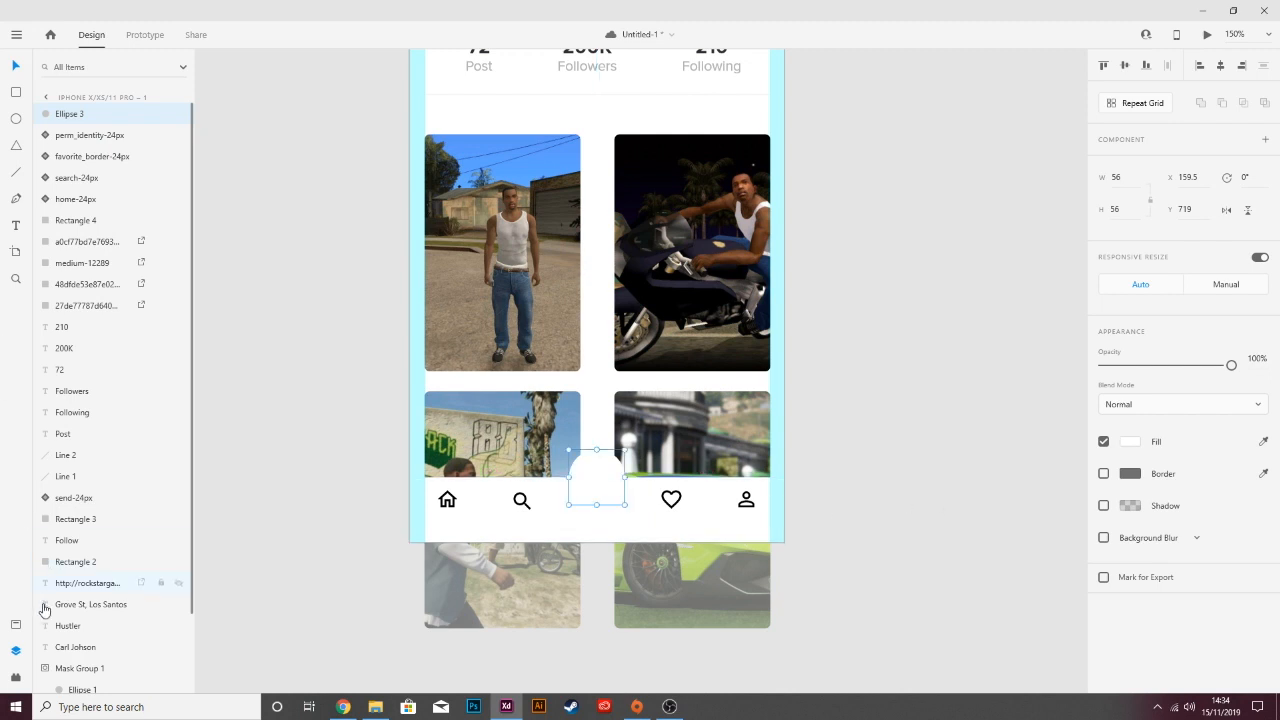
Fill the circle on the bottom bar with the saved pink gradient.
click(15, 627)
click(118, 291)
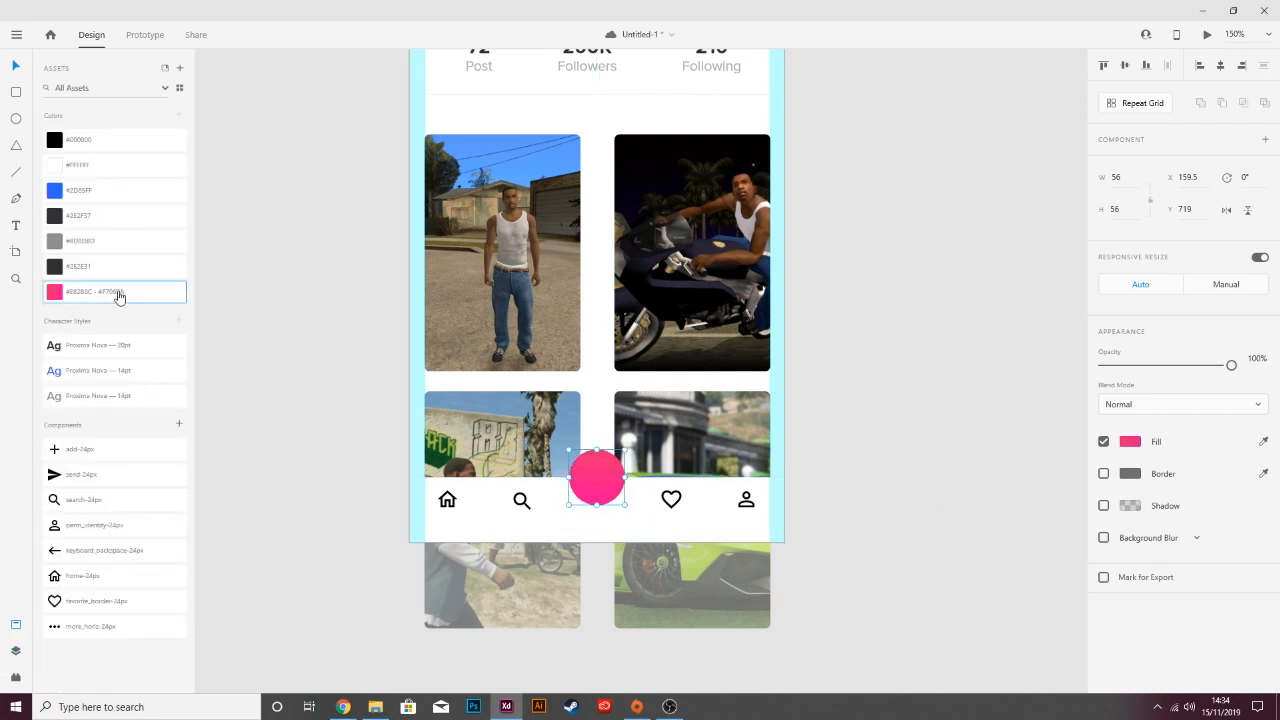
click(855, 367)
scroll(812, 396, up, 3)
scroll(813, 397, down, 3)
scroll(813, 397, up, 3)
scroll(813, 397, down, 3)
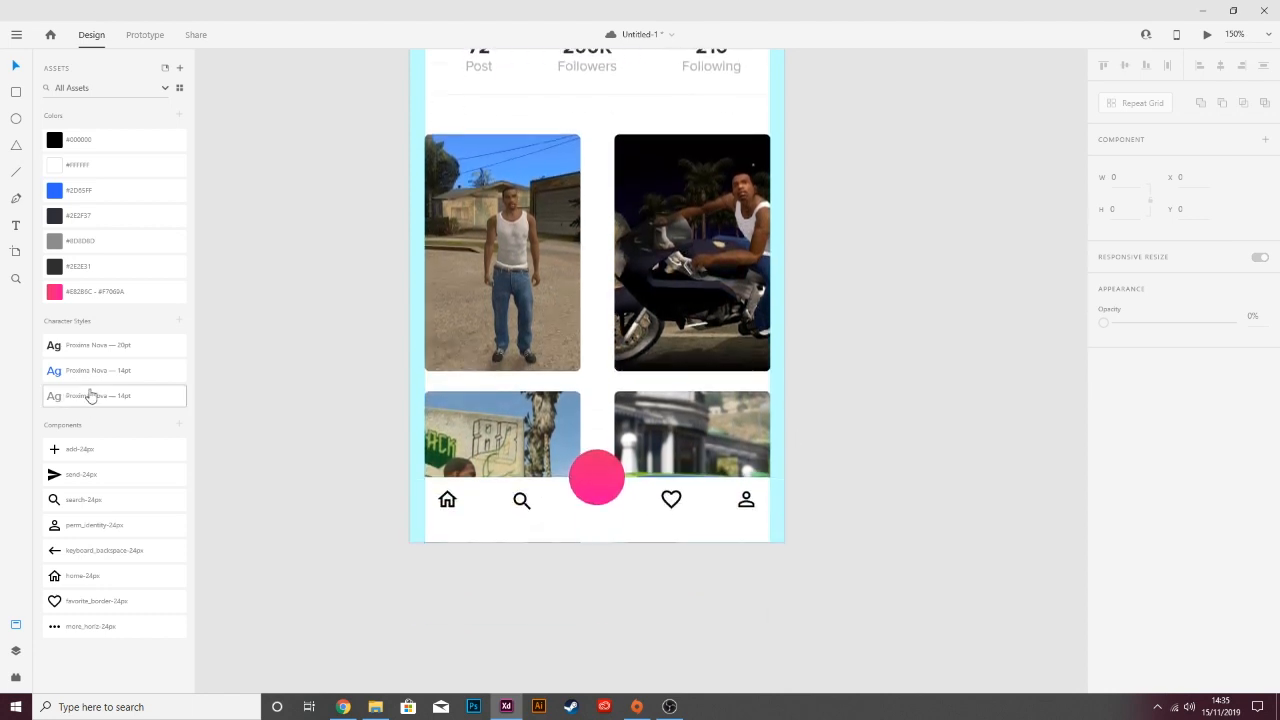
Draw a 6 by 6 dot below the heart icon and give it the saved pink gradient fill without a border.
click(17, 122)
drag(663, 510, 672, 520)
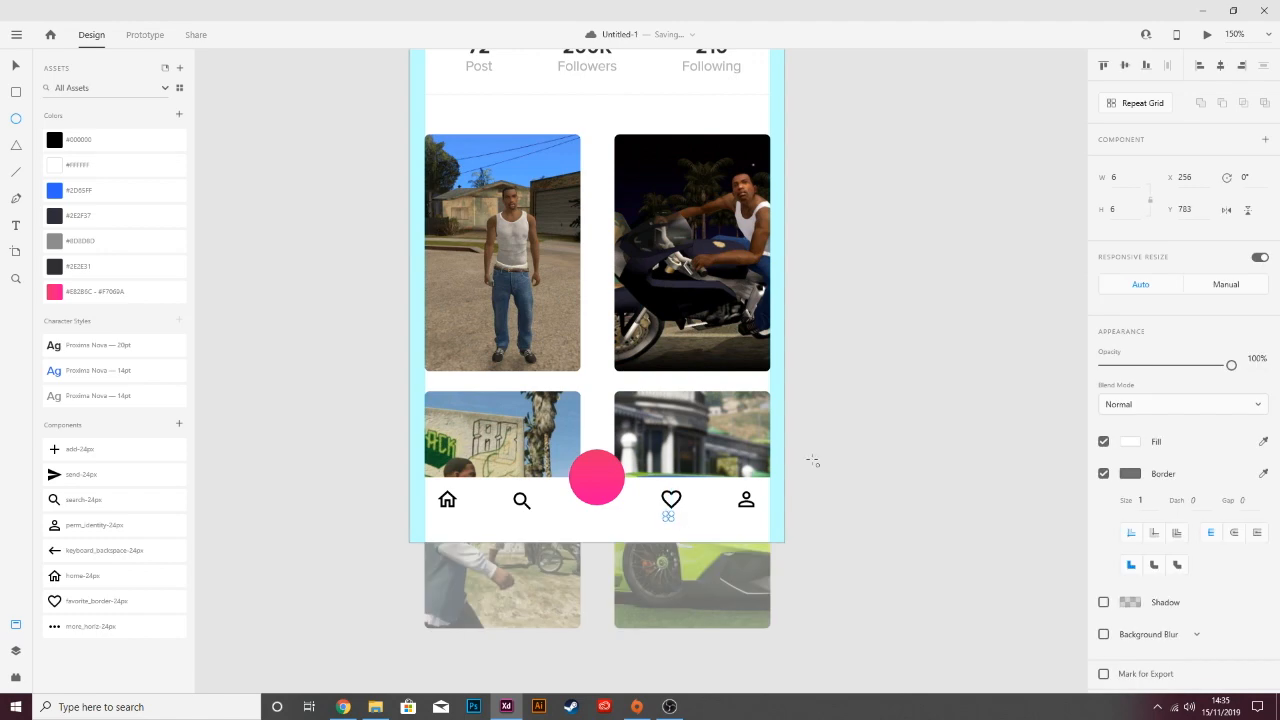
key(ctrl+equal)
key(ctrl+equal)
key(ctrl+equal)
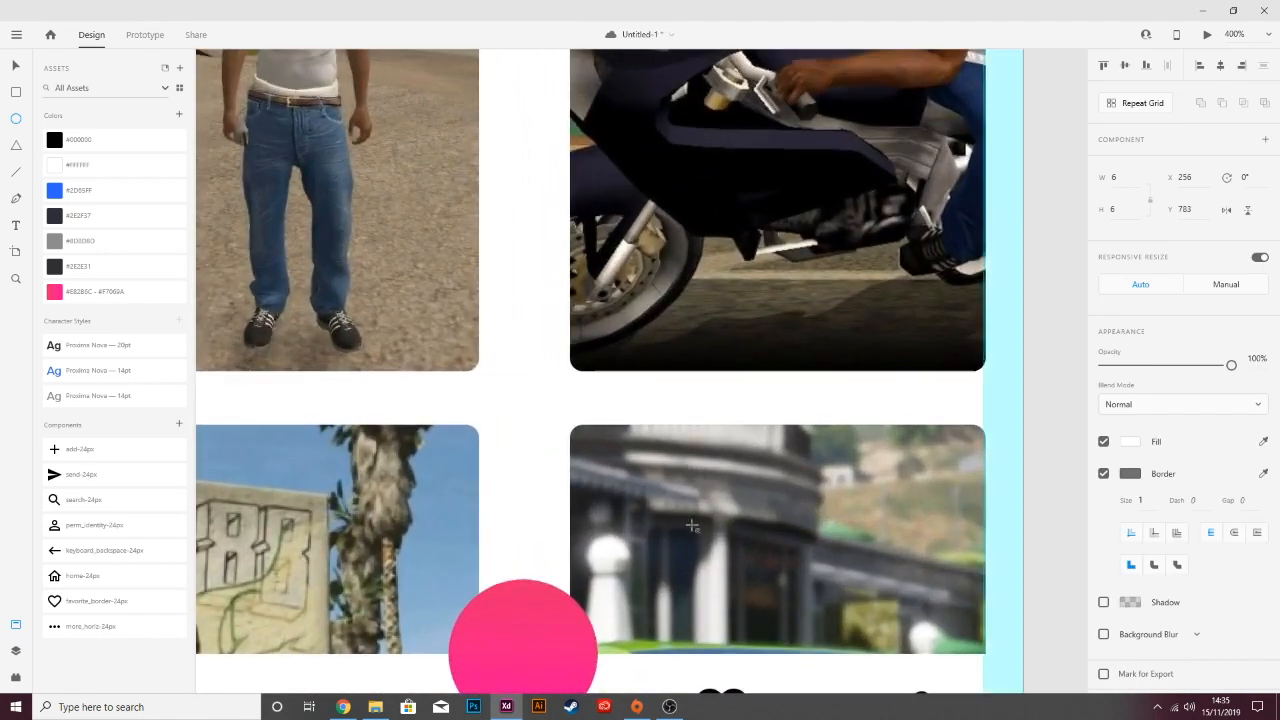
scroll(694, 520, down, 5)
click(79, 292)
click(1104, 474)
click(15, 65)
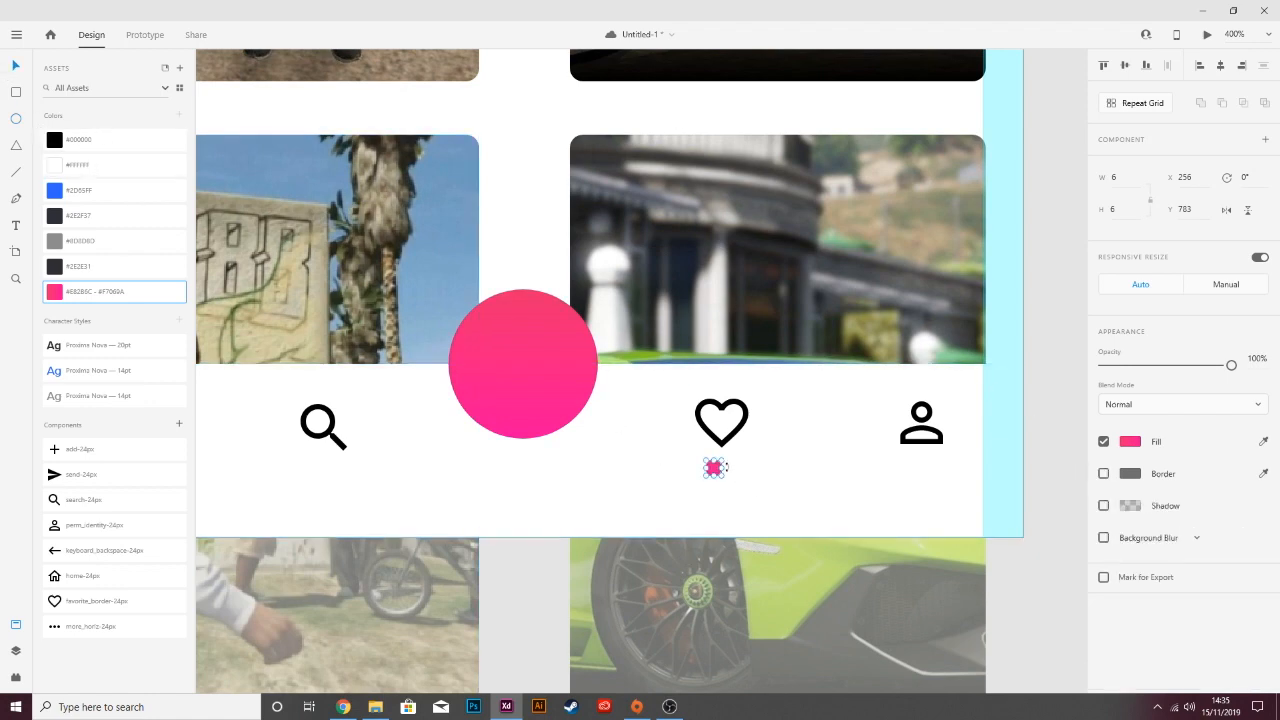
Centre the pink dot directly beneath the heart icon, at about X 259, Y 780.
drag(713, 468, 722, 461)
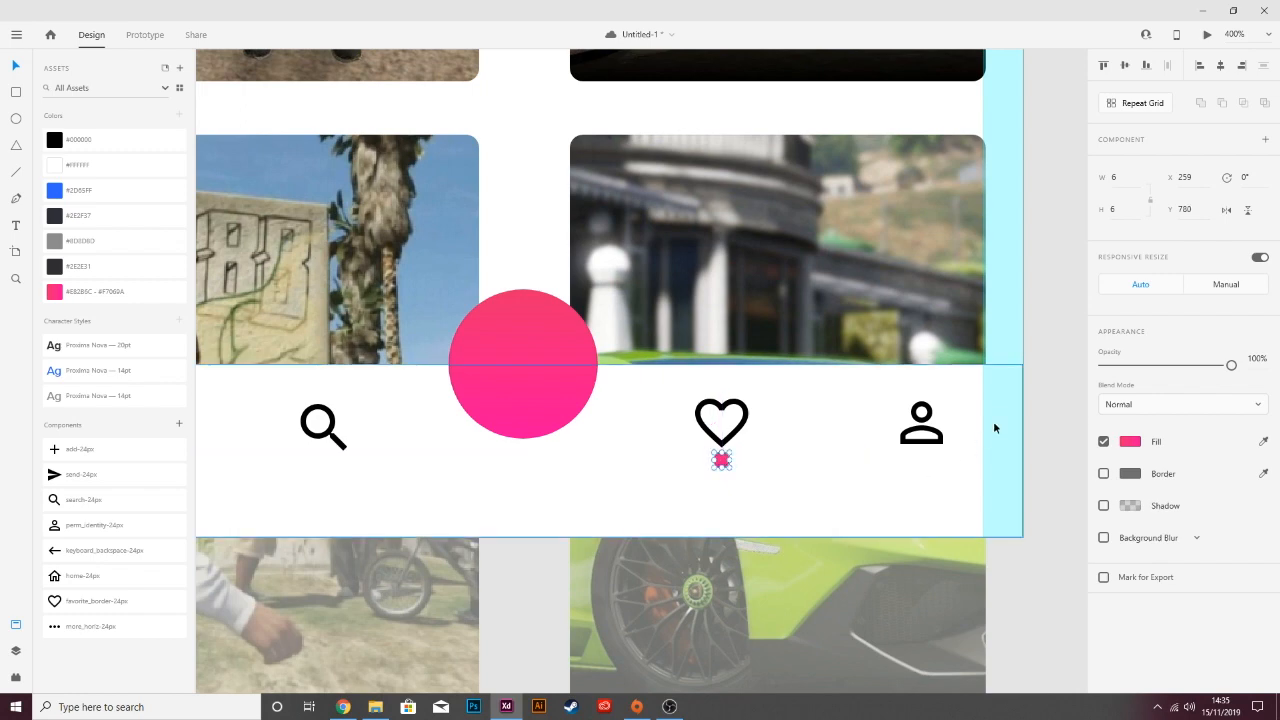
click(1066, 282)
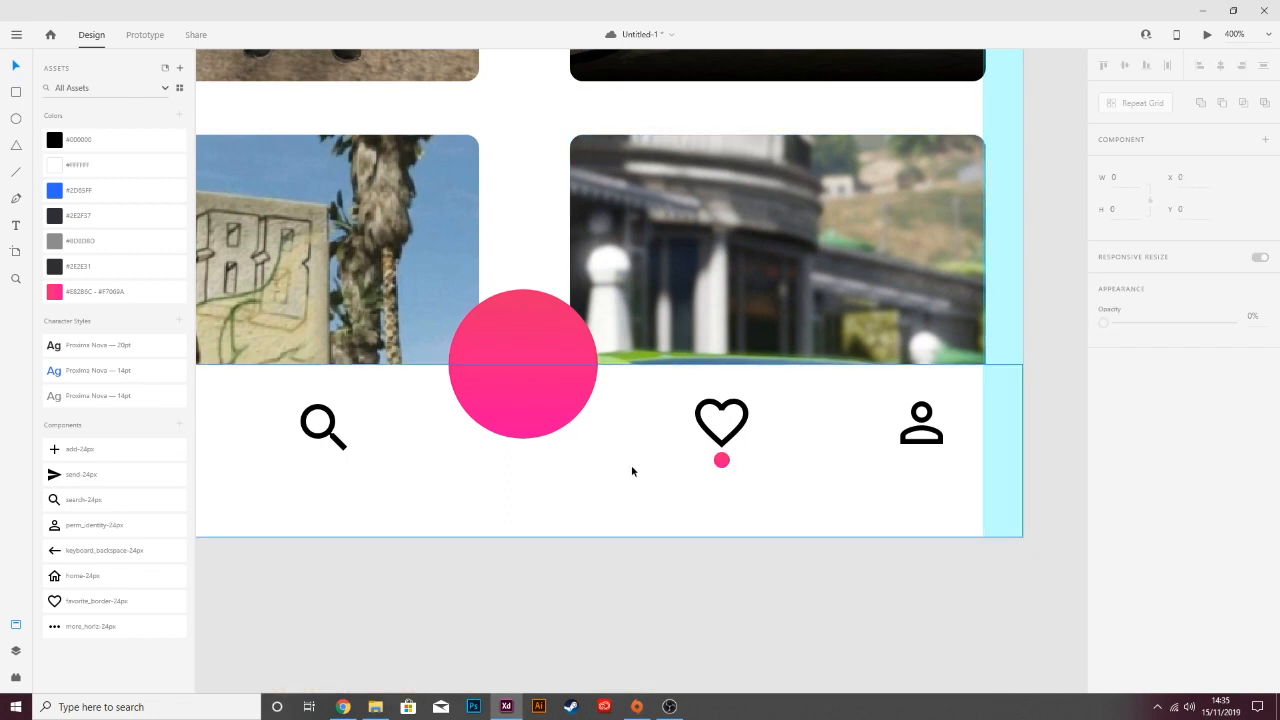
scroll(632, 471, down, 5)
scroll(632, 471, up, 4)
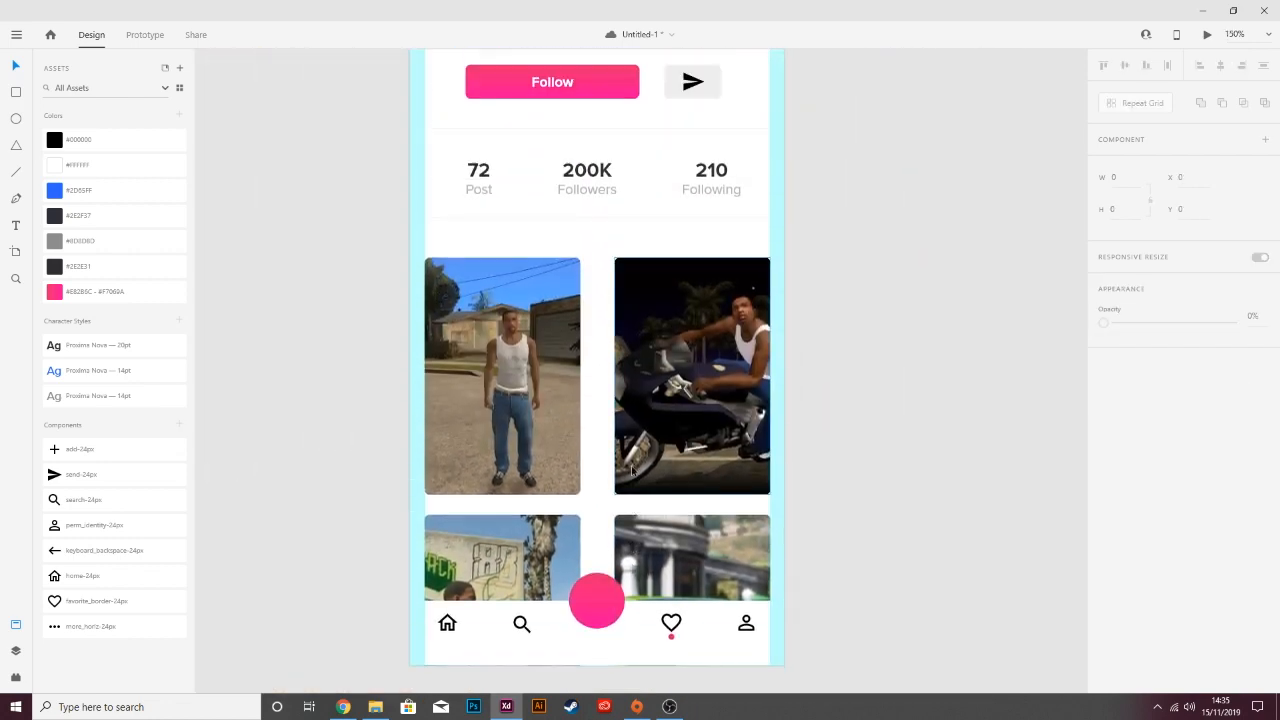
Place the add-24px component on the pink circle and align the two on their horizontal centres.
scroll(632, 471, down, 1)
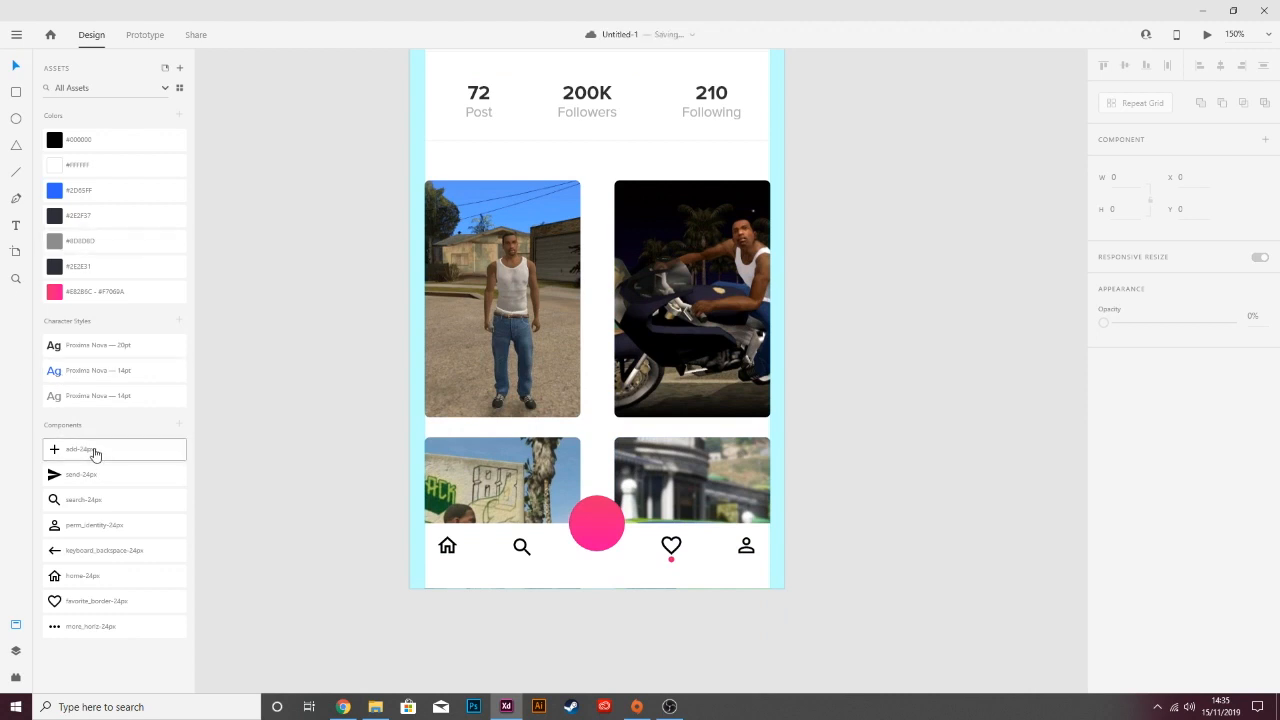
drag(91, 451, 604, 522)
shift+click(619, 519)
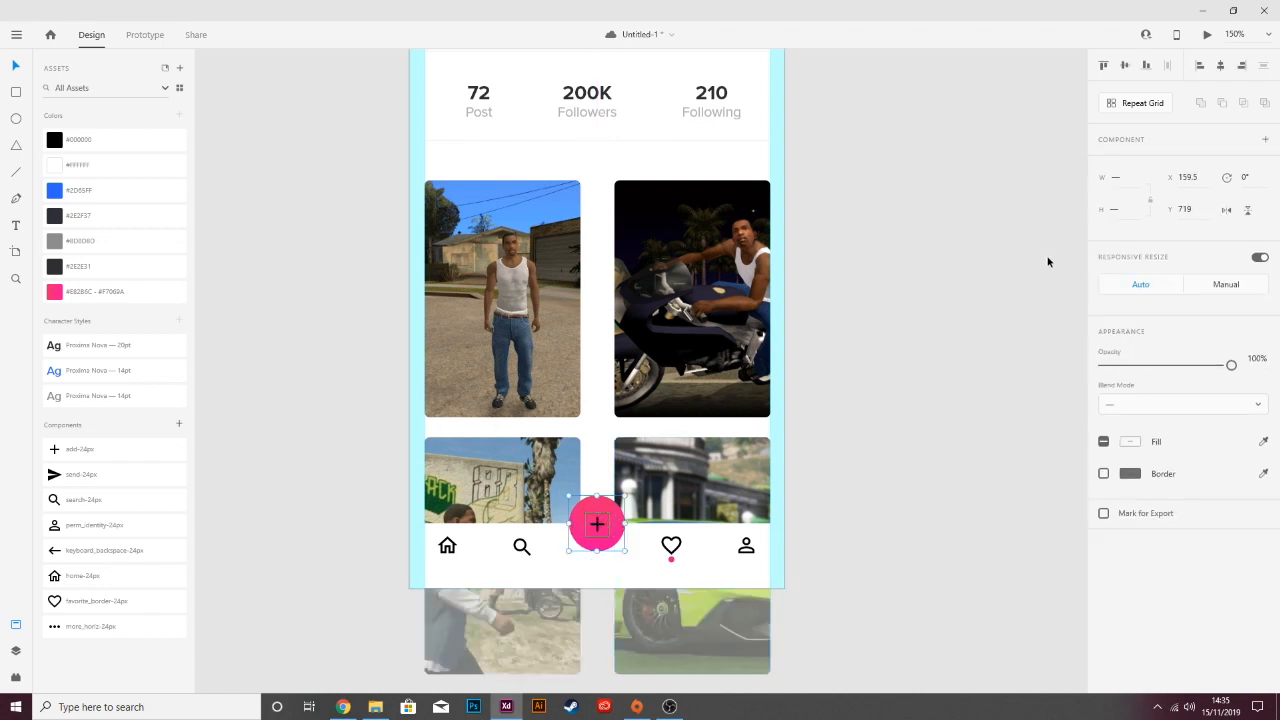
click(1221, 66)
click(947, 316)
Change the fill of the plus icon on the pink circle to white.
scroll(770, 410, down, 1)
click(591, 490)
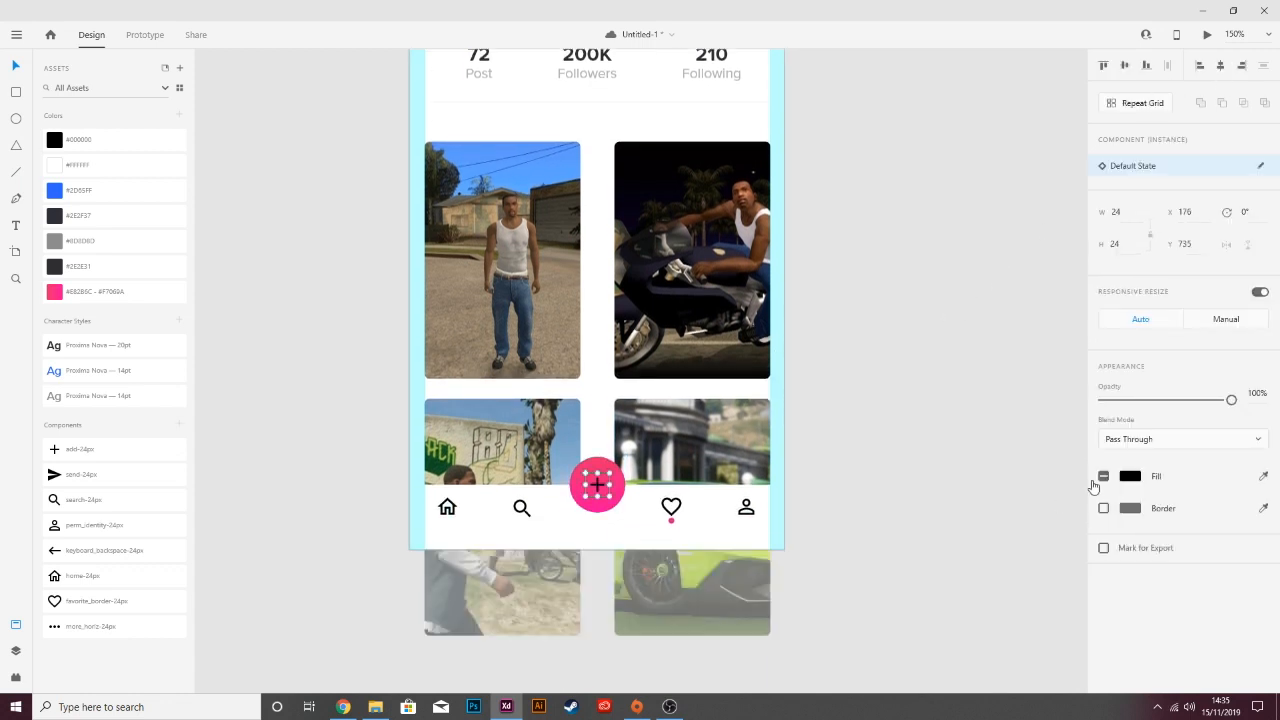
click(1129, 476)
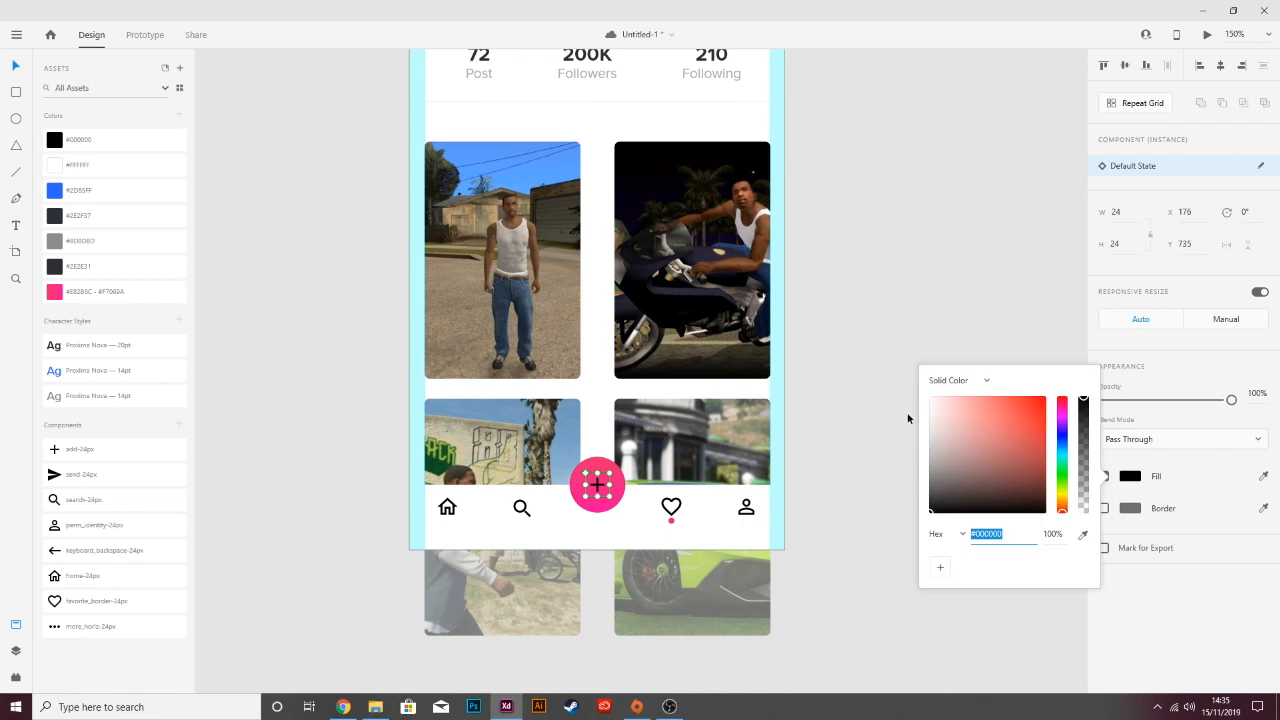
click(730, 287)
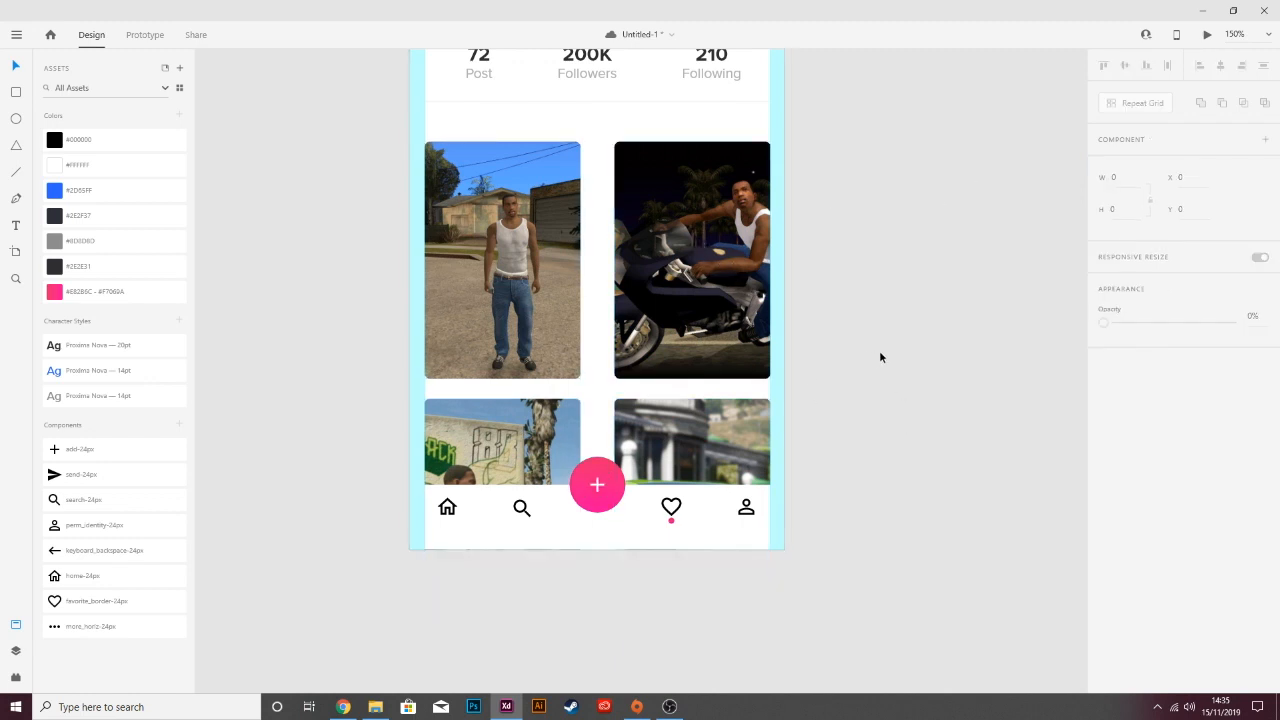
Preview the iPhone X artboard to check the finished bottom bar, and close the preview.
key(ctrl+minus)
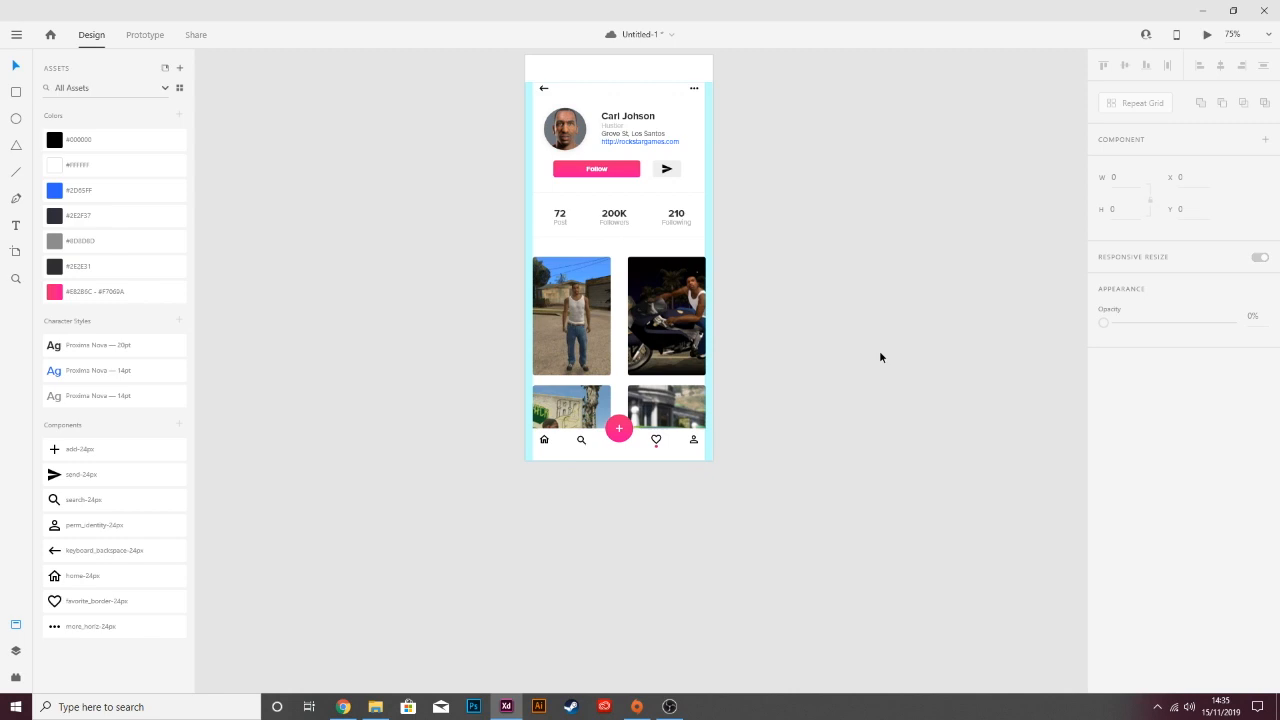
scroll(558, 207, up, 2)
click(576, 135)
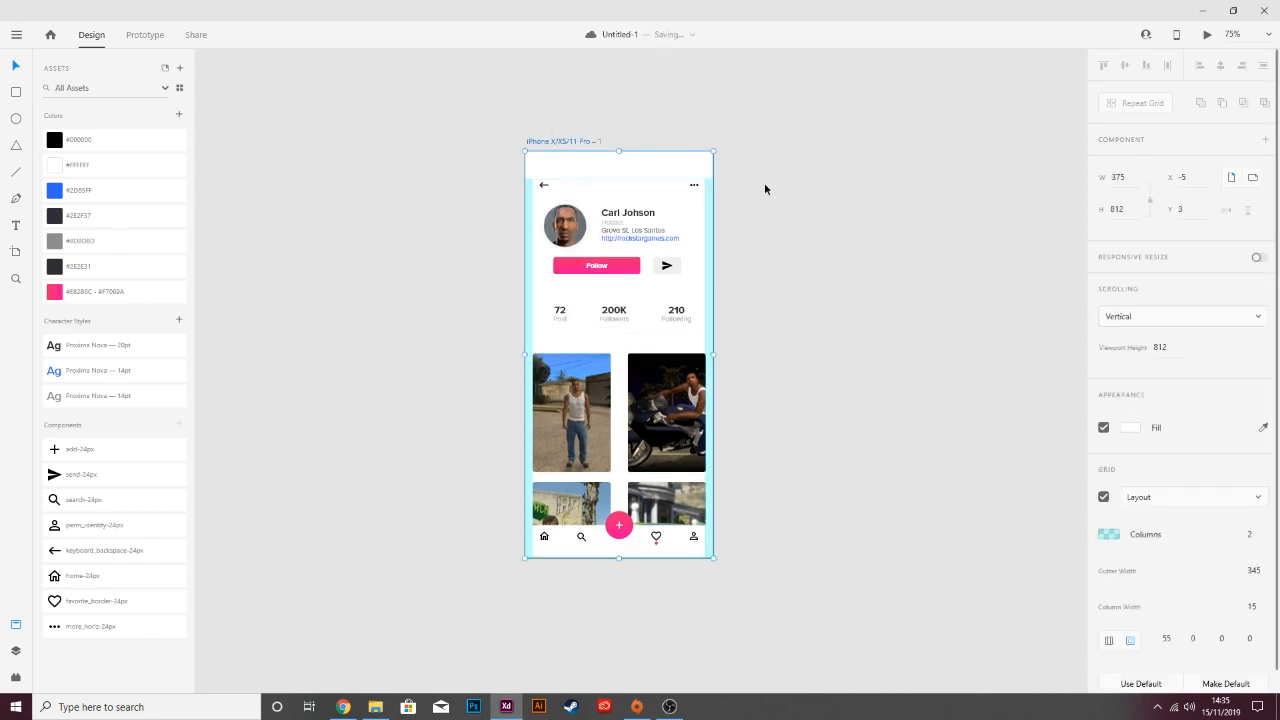
click(1206, 37)
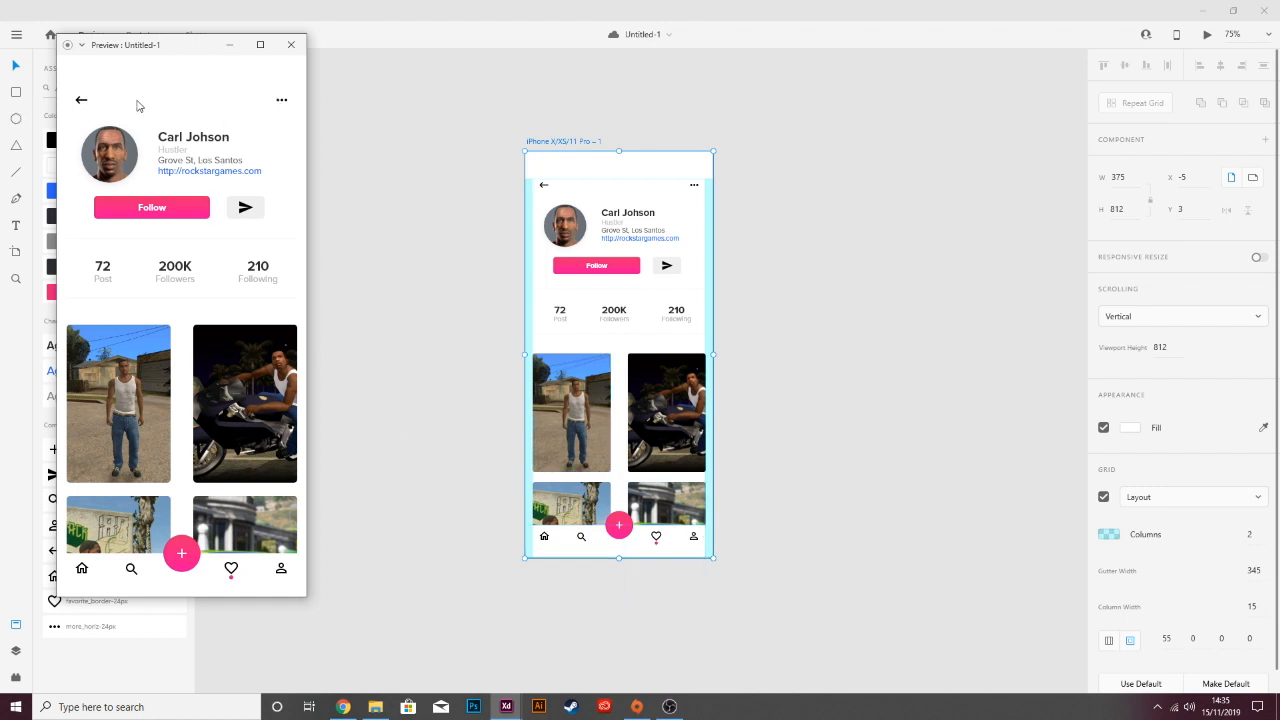
click(298, 47)
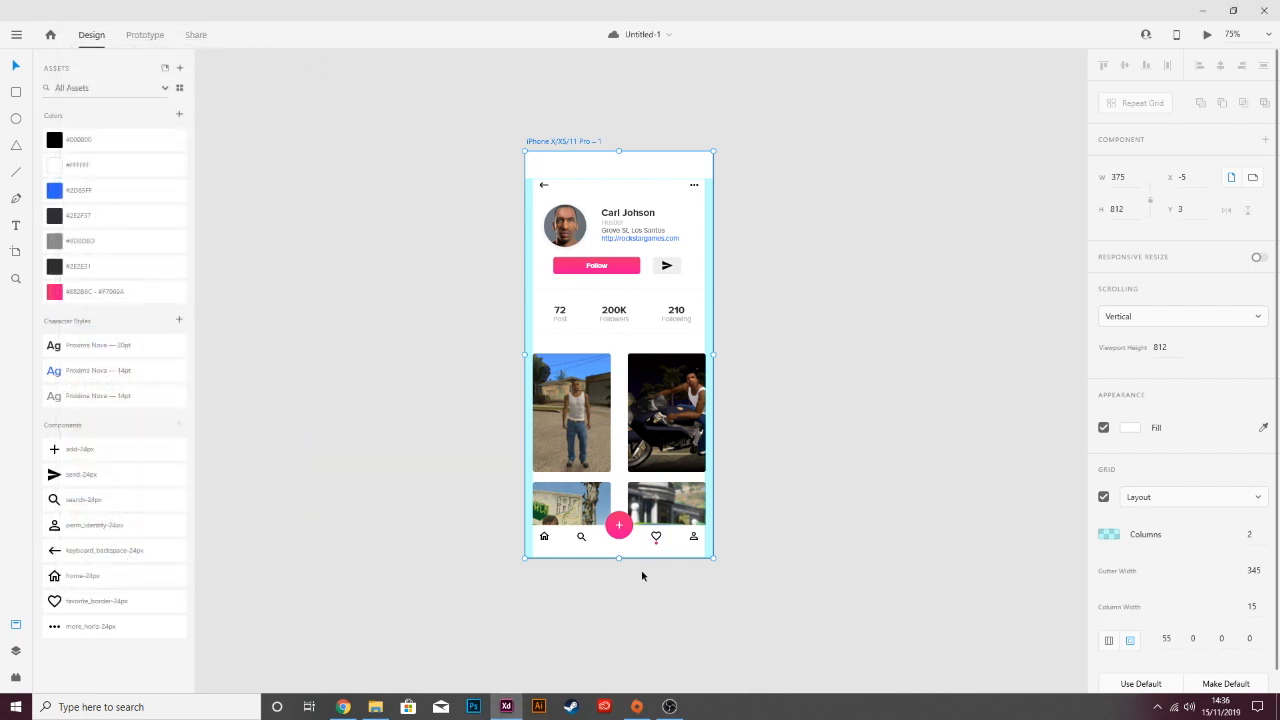
Duplicate the pink circle in place and reduce the copy's height to about 37, keeping its lower edge fixed.
click(624, 536)
key(ctrl+plus)
key(ctrl+plus)
key(ctrl+plus)
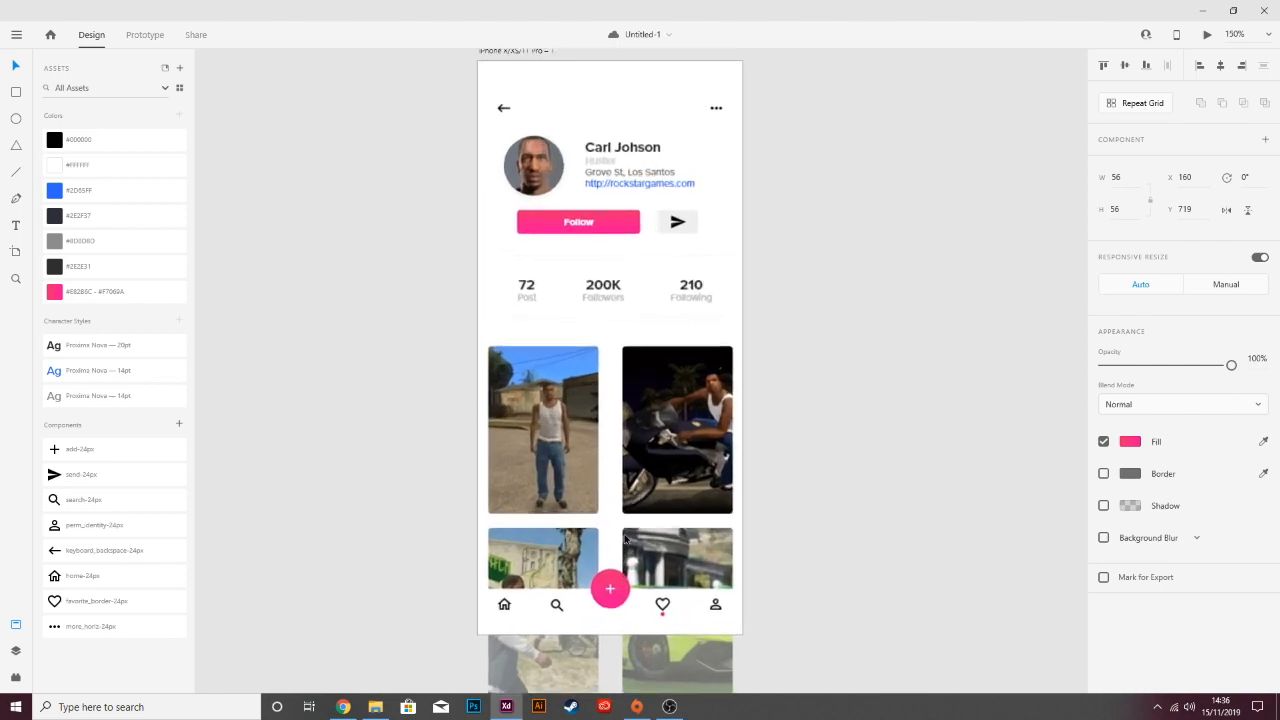
scroll(624, 539, down, 2)
scroll(624, 539, down, 5)
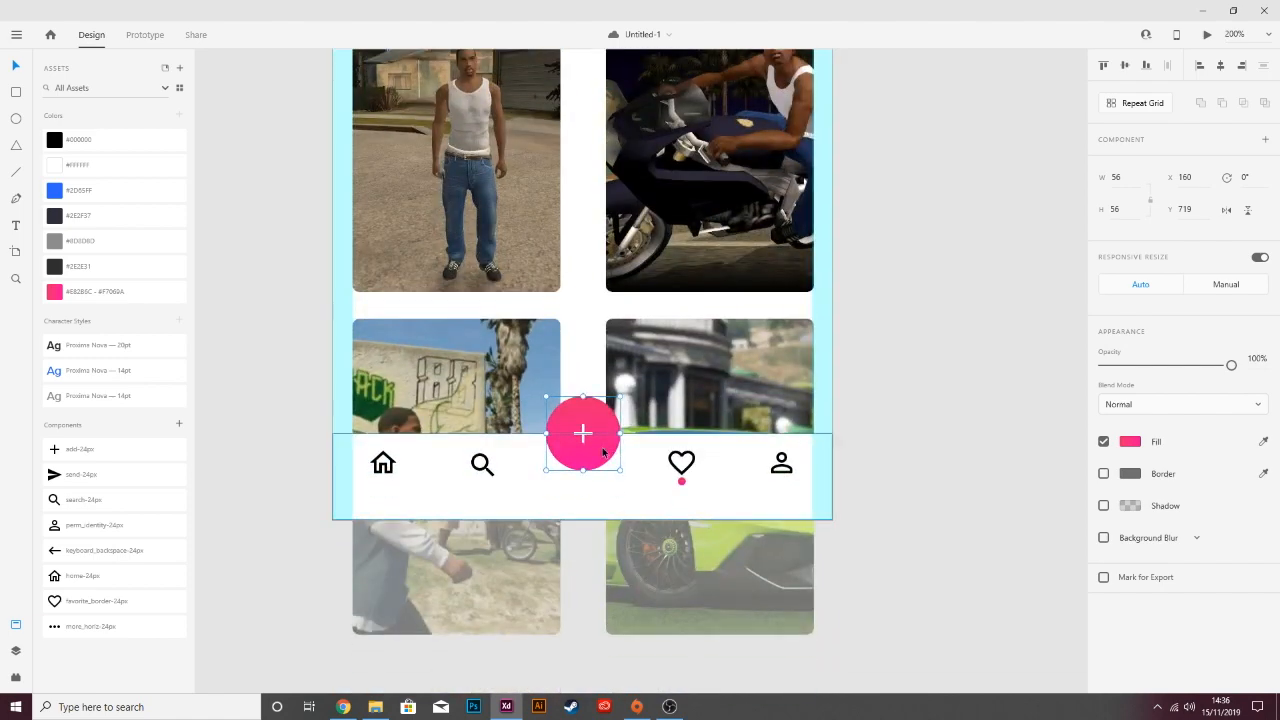
drag(583, 396, 578, 424)
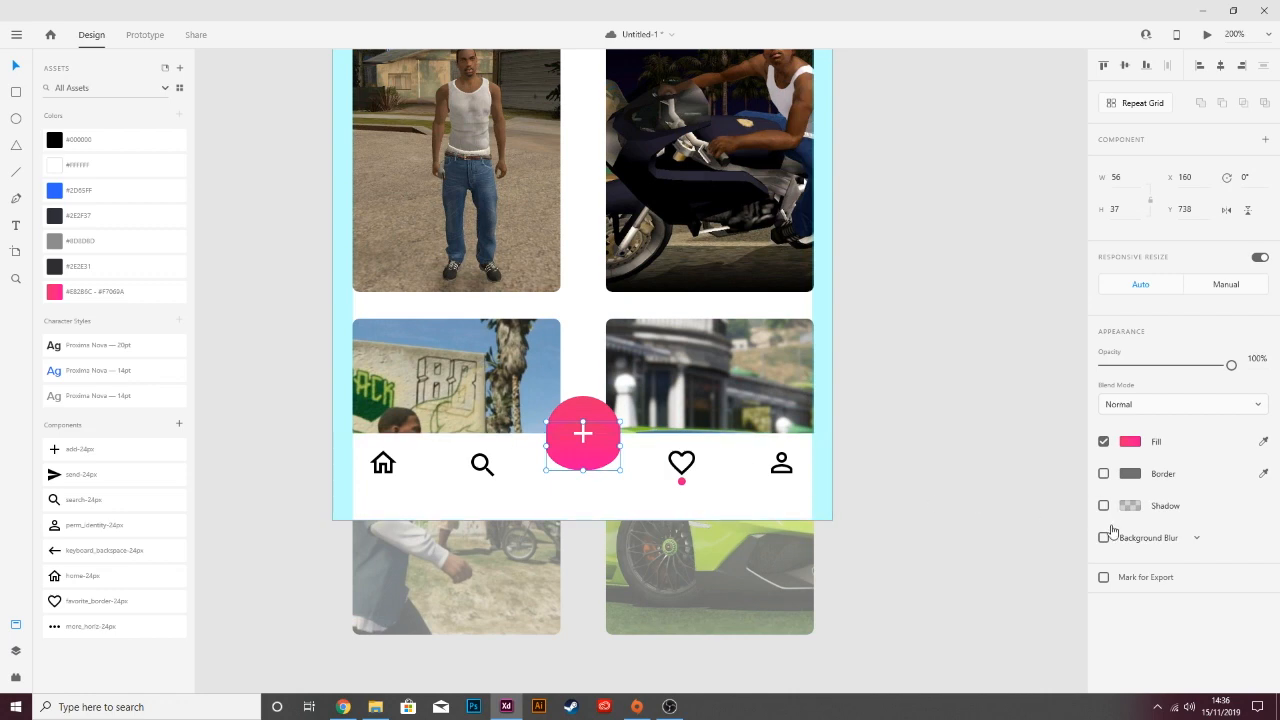
Turn the circle's flattened copy into a soft glow with an Object Blur of 7 and 47% opacity.
click(1194, 539)
click(1148, 564)
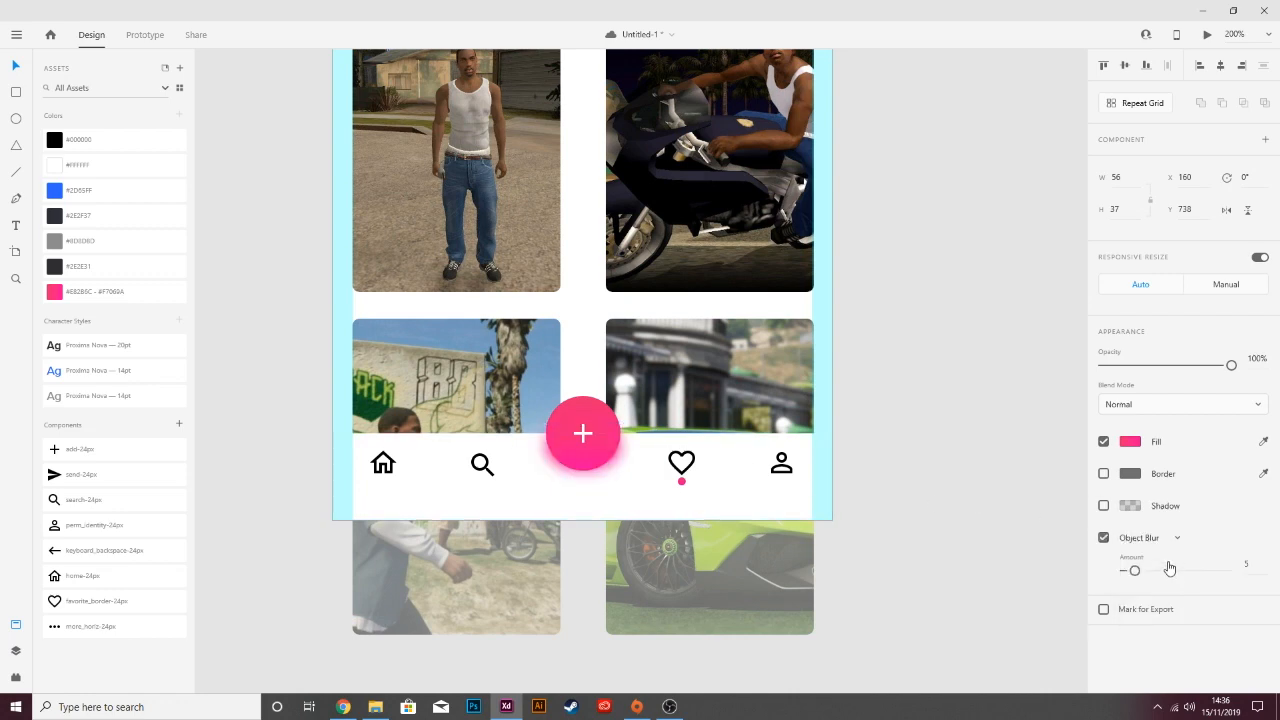
drag(1134, 569, 1137, 570)
drag(1234, 366, 1164, 368)
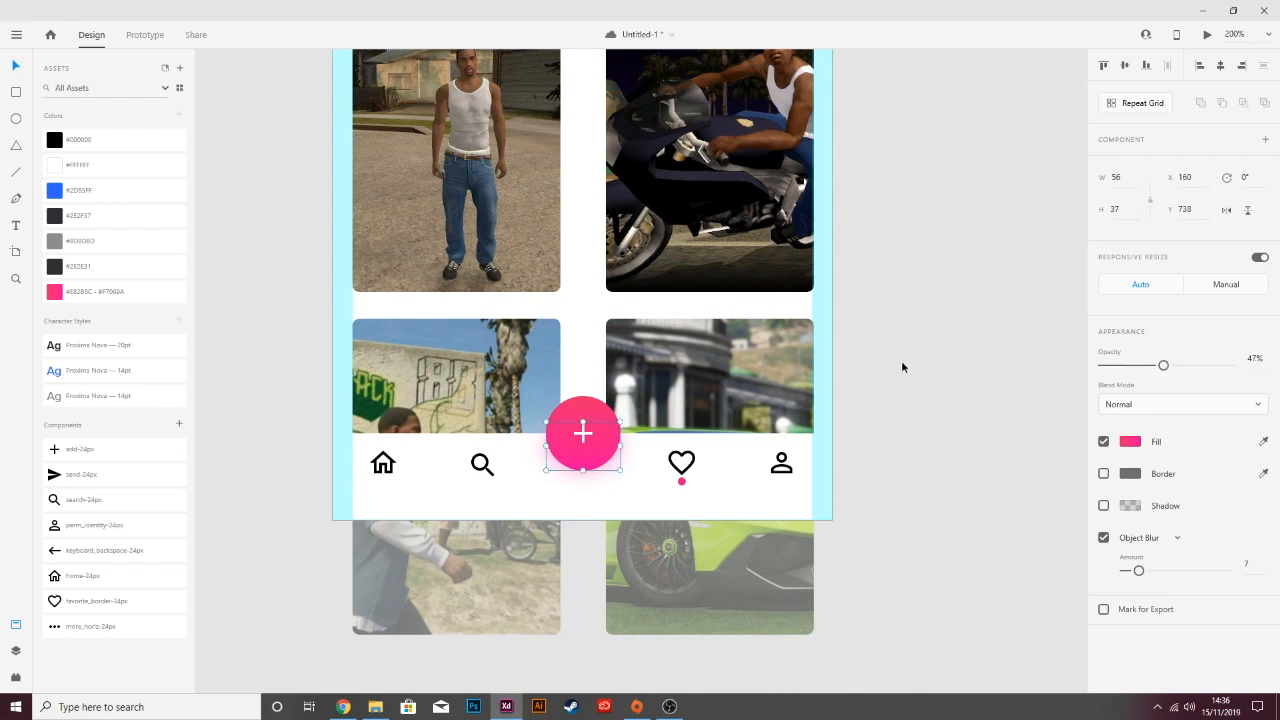
click(932, 330)
Preview the whole profile screen with the glowing add button, and put the preview window away.
key(ctrl+0)
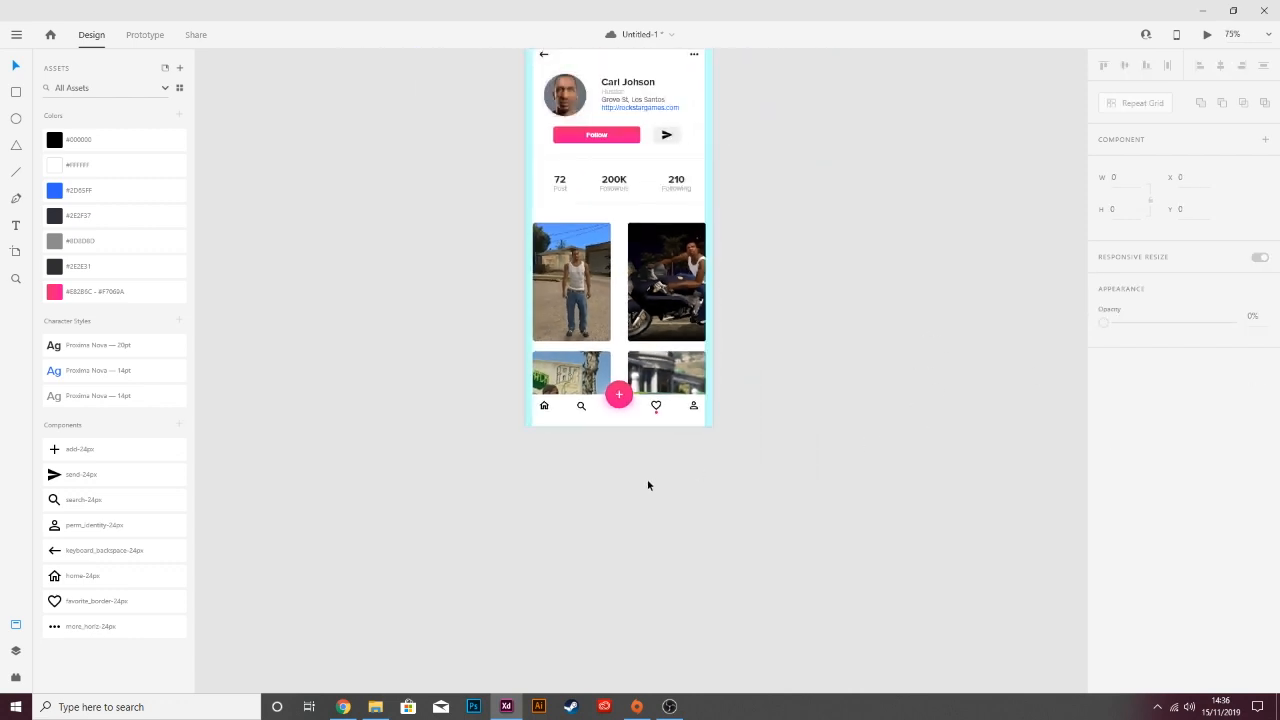
scroll(708, 462, up, 6)
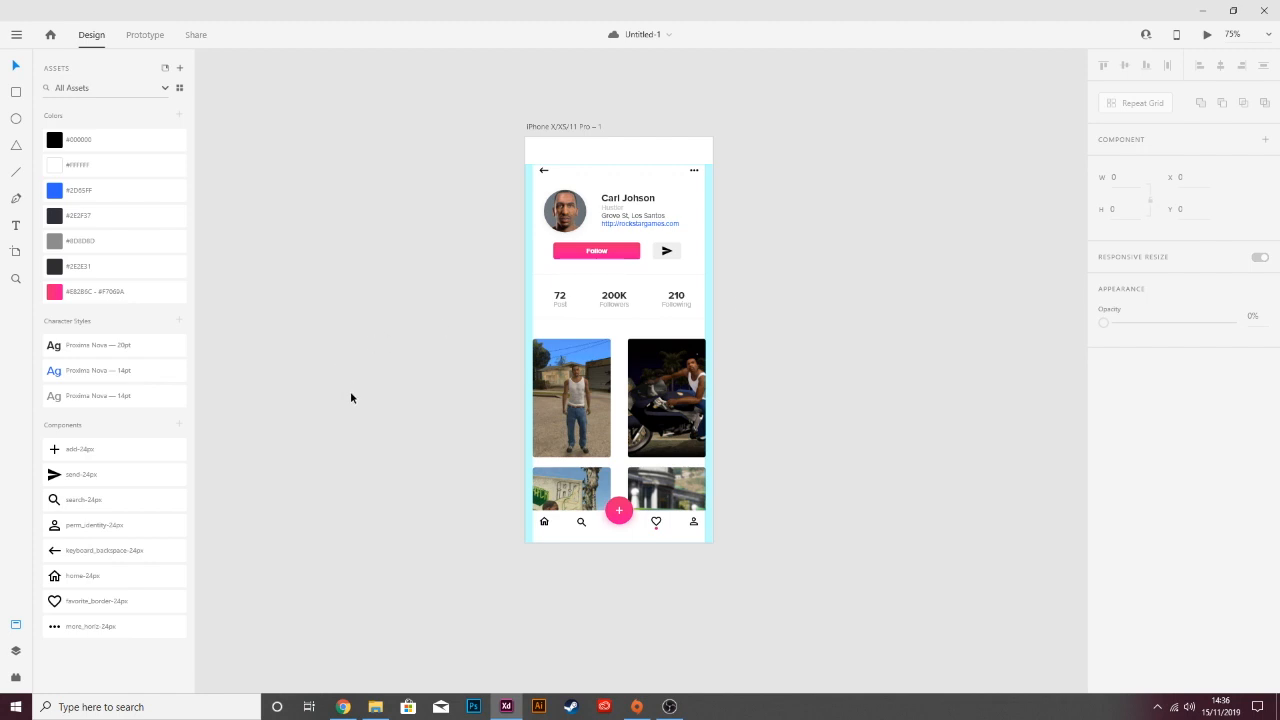
key(ctrl+Return)
drag(414, 37, 323, 11)
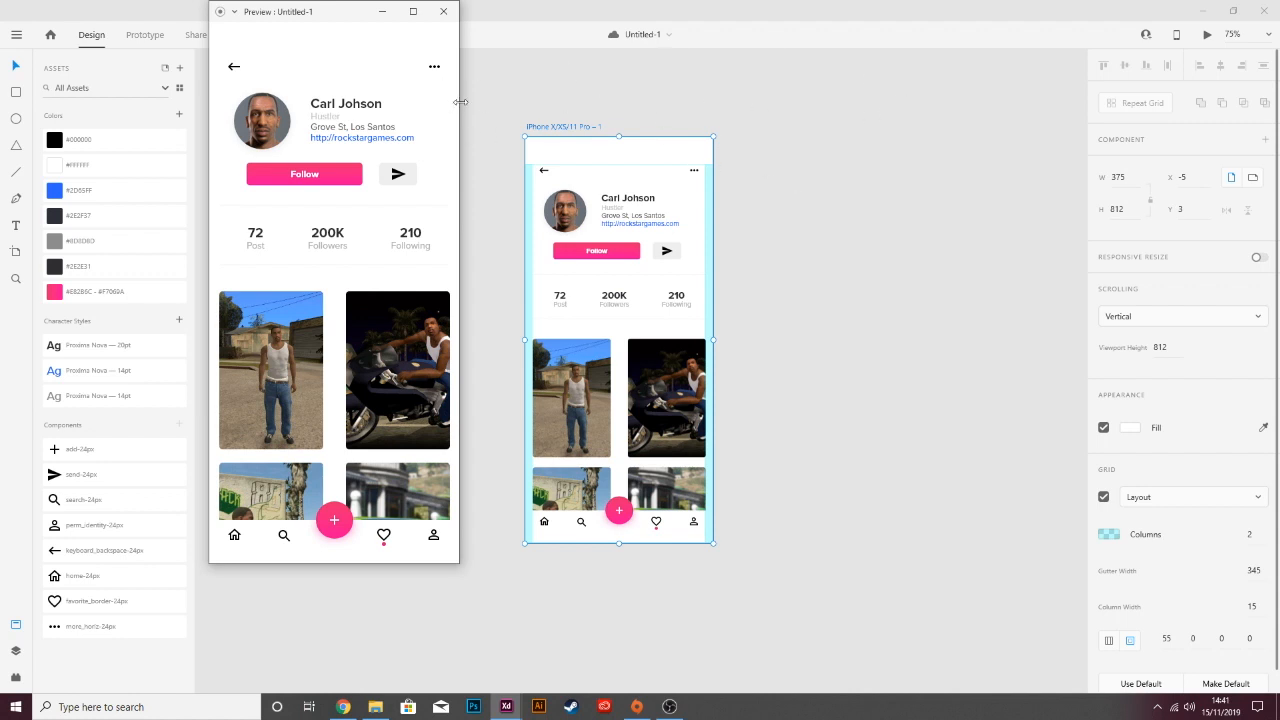
click(381, 11)
click(286, 104)
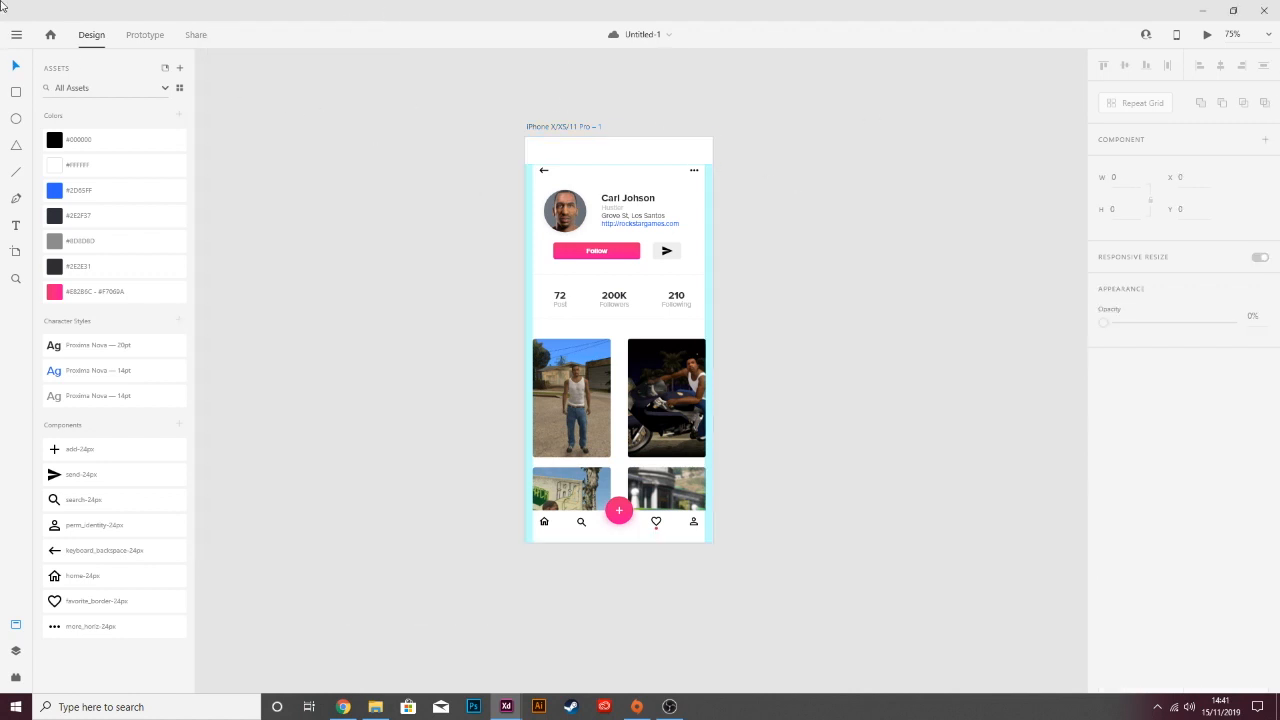
Look up the UI kits offered for download.
click(17, 35)
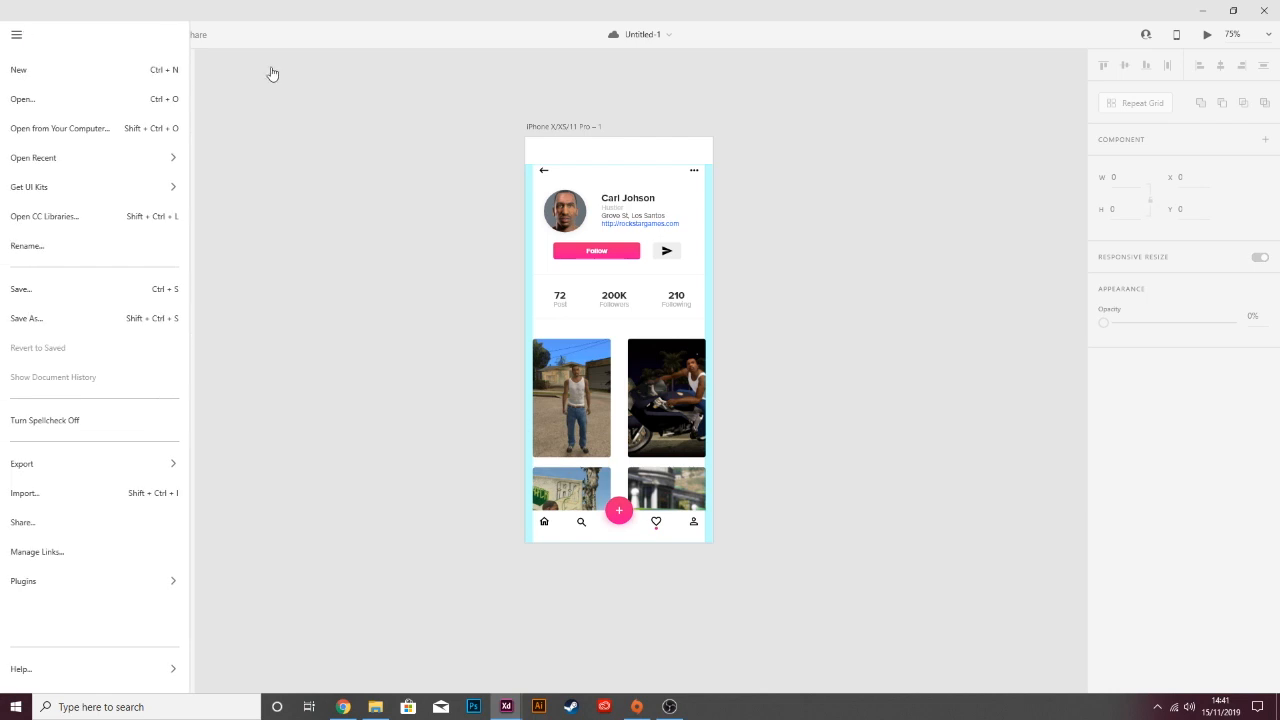
mouse_move(65, 191)
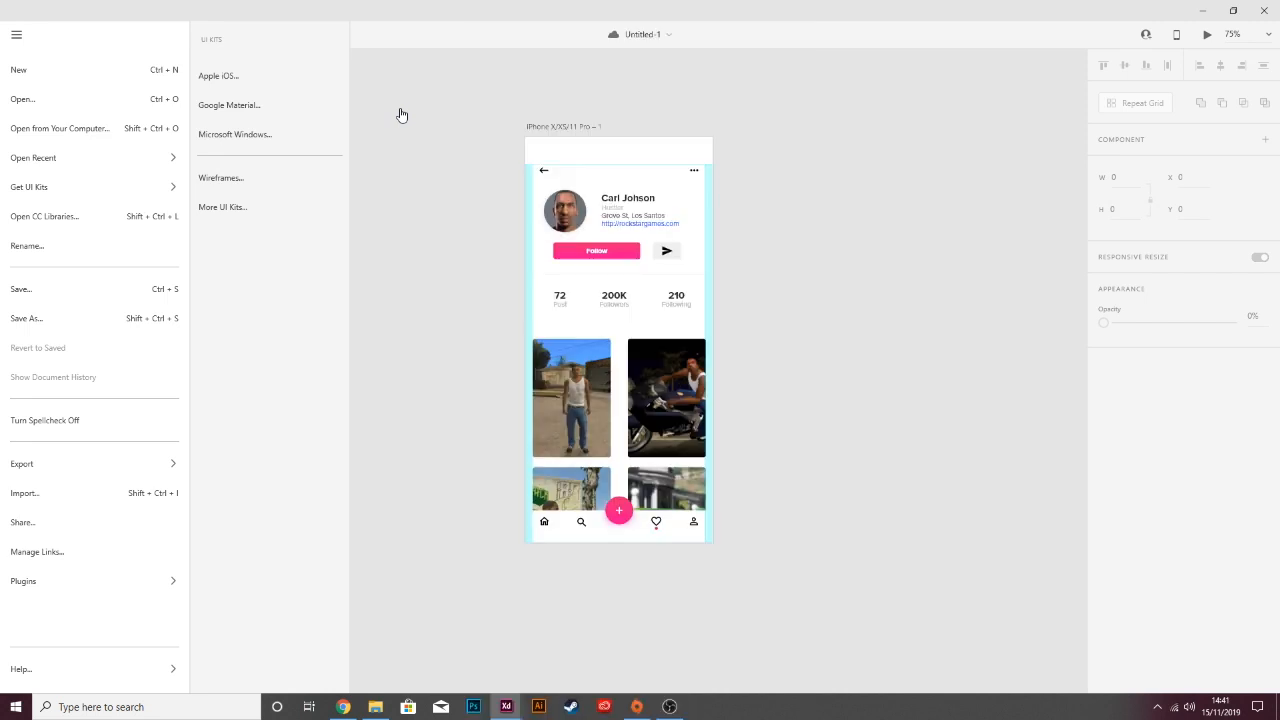
click(450, 88)
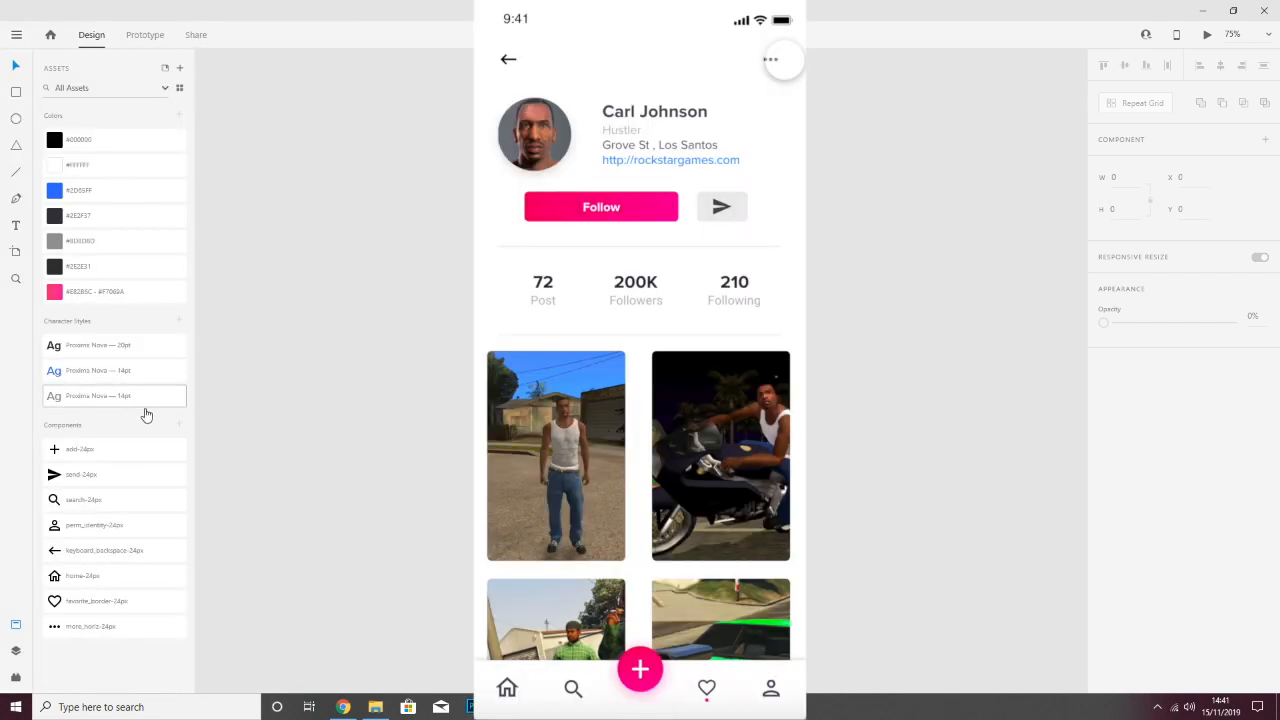